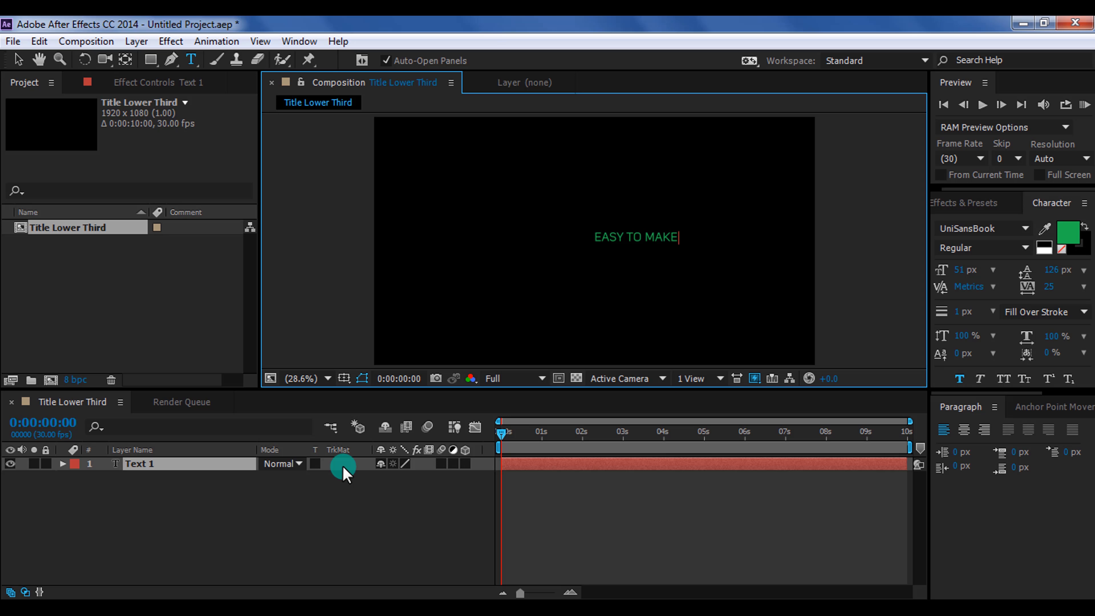
# Select the EASY TO MAKE text layer and move the text slightly upward in the composition
pyautogui.click(191, 465)
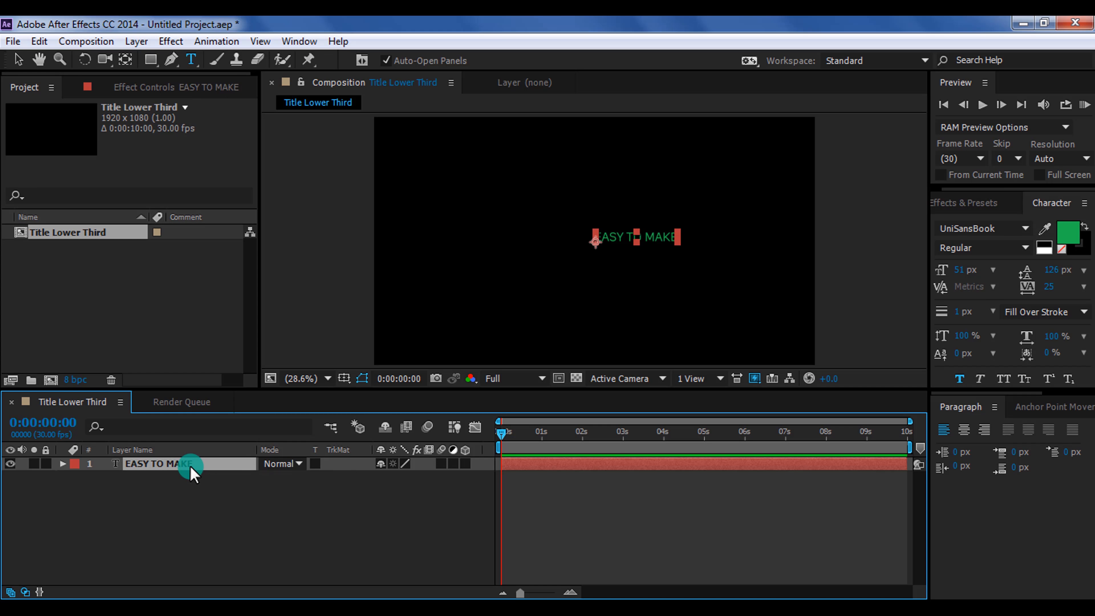
pyautogui.press('v')
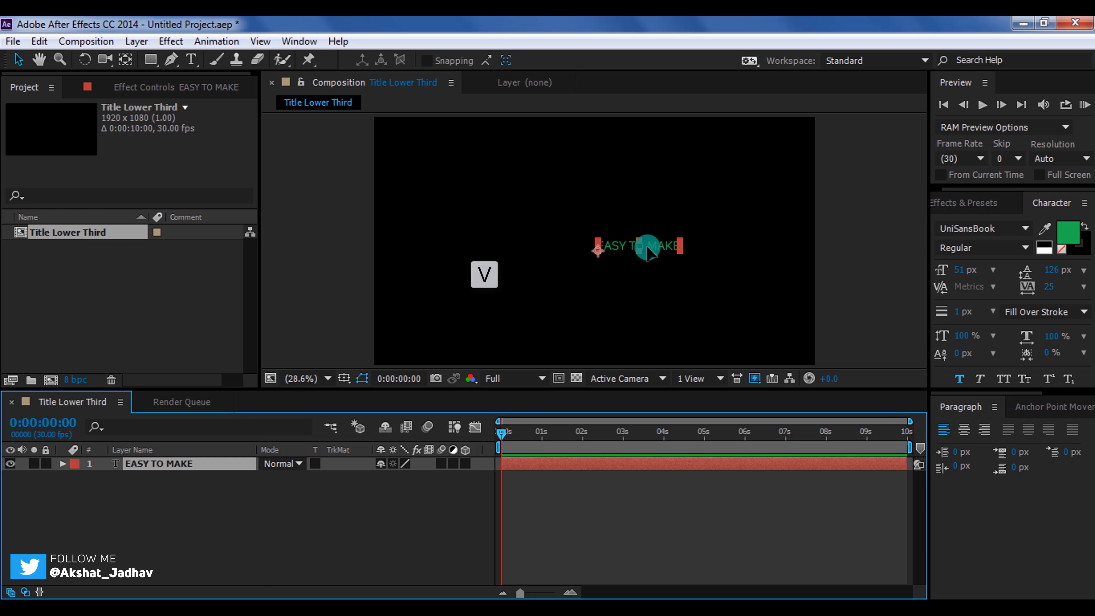
pyautogui.moveTo(648, 244); pyautogui.dragTo(651, 240)
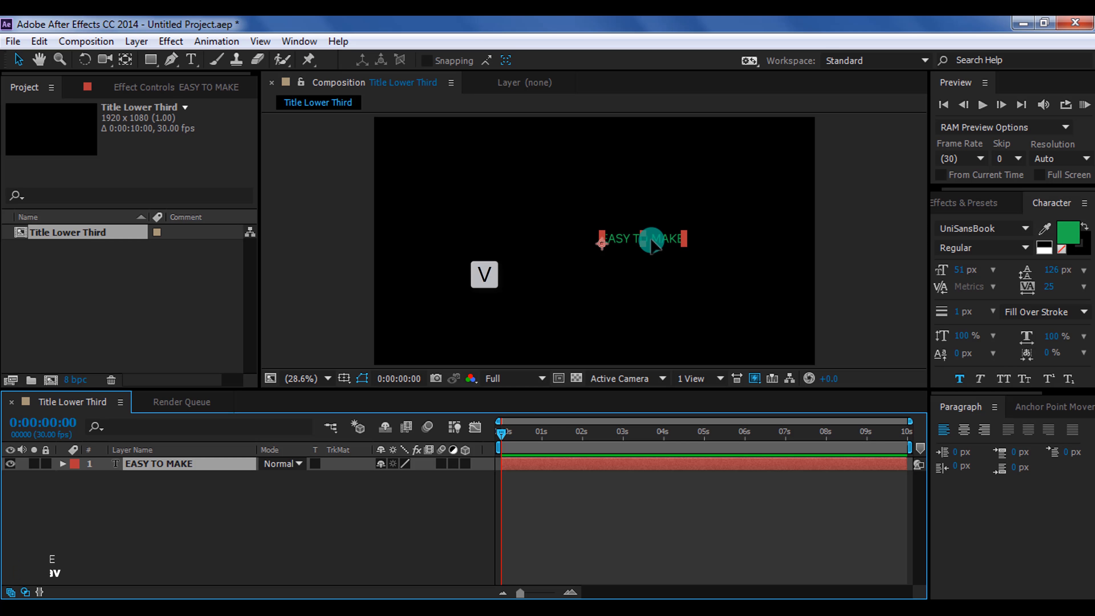
pyautogui.click(476, 378)
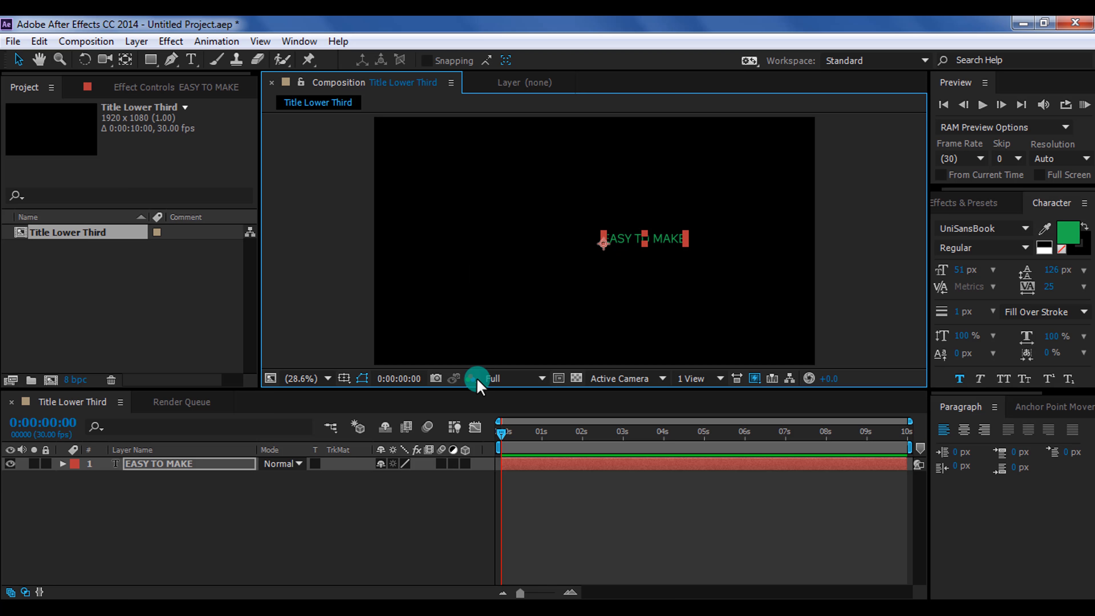
# Create a new text layer in the composition and enter the text LWTITLE LOWER THIRD
pyautogui.click(308, 487)
pyautogui.rightClick(195, 499)
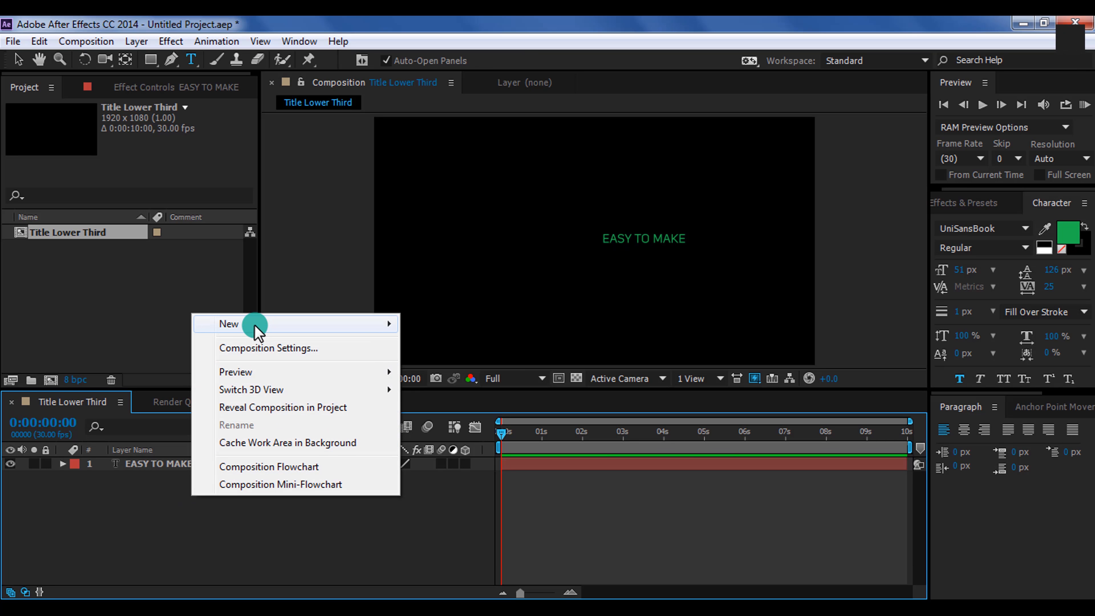
pyautogui.moveTo(255, 327)
pyautogui.click(436, 350)
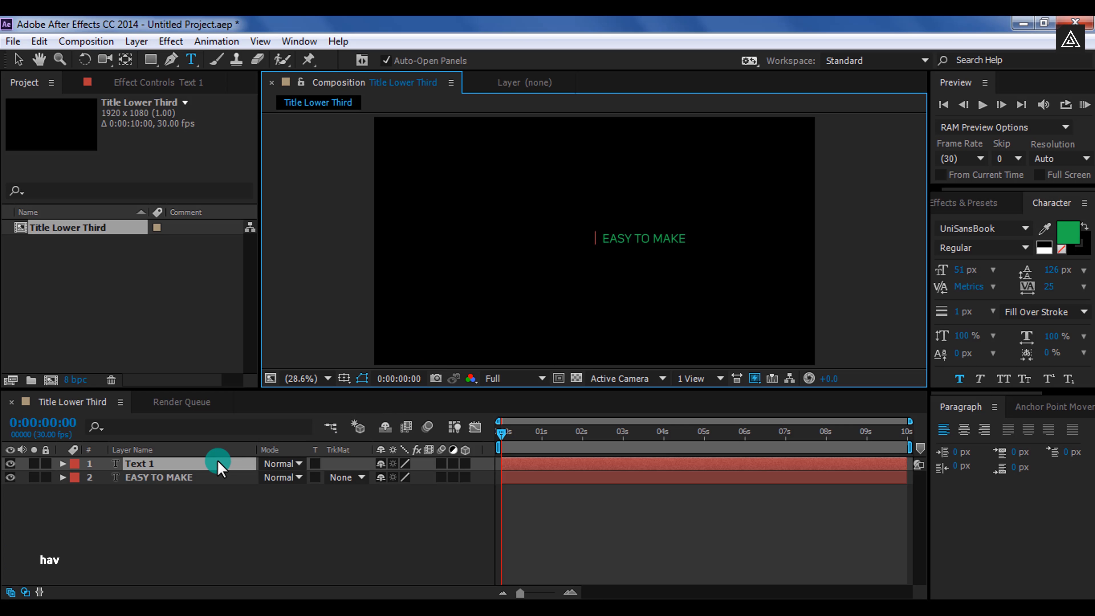
pyautogui.write('LW TITLE LOWER THIRD')
pyautogui.hotkey('ctrl', 'Return')
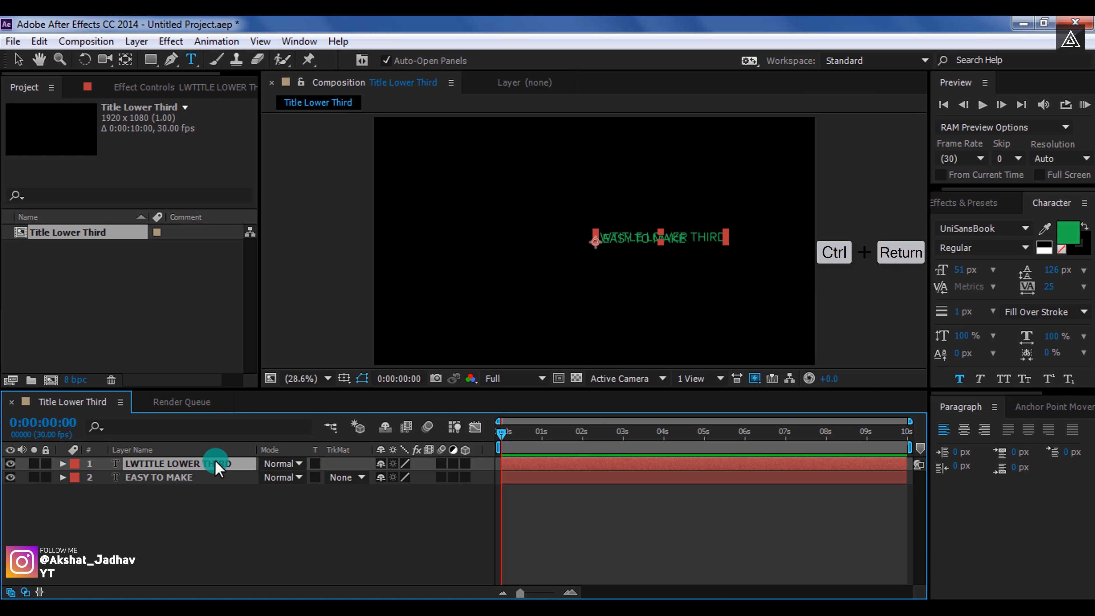
# Shift the new text down below EASY TO MAKE and remove the stray LW so it reads TITLE LOWER THIRD
pyautogui.hotkey('shift', 'Down')
pyautogui.hotkey('shift', 'Down')
pyautogui.hotkey('shift', 'Down')
pyautogui.hotkey('shift', 'Down')
pyautogui.hotkey('shift', 'Down')
pyautogui.hotkey('shift', 'Down')
pyautogui.hotkey('shift', 'Down')
pyautogui.hotkey('shift', 'Down')
pyautogui.hotkey('shift', 'Down')
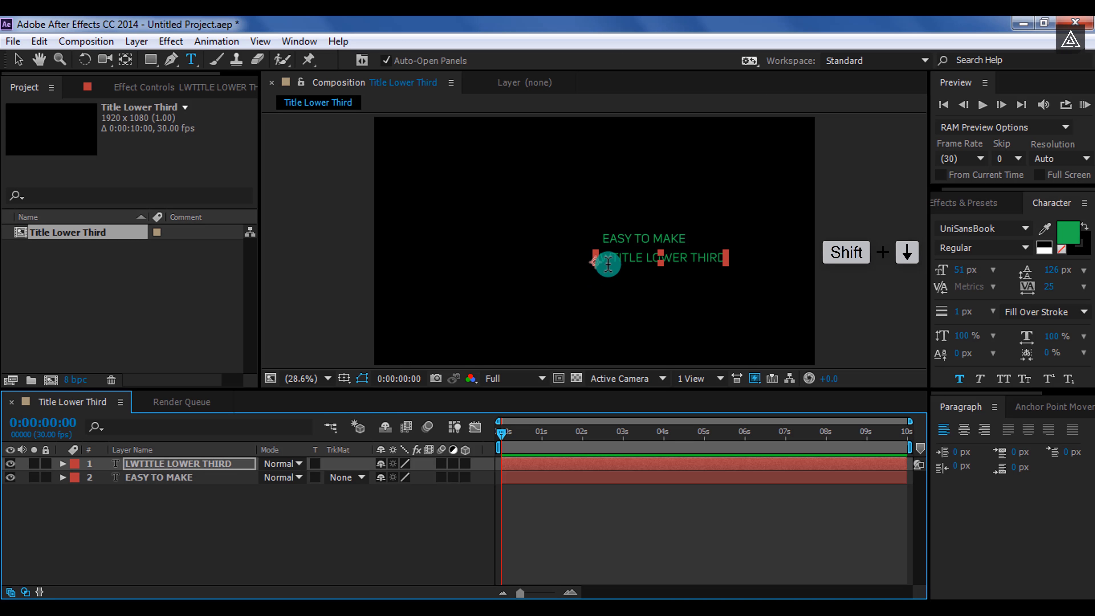
pyautogui.moveTo(585, 259); pyautogui.dragTo(586, 259)
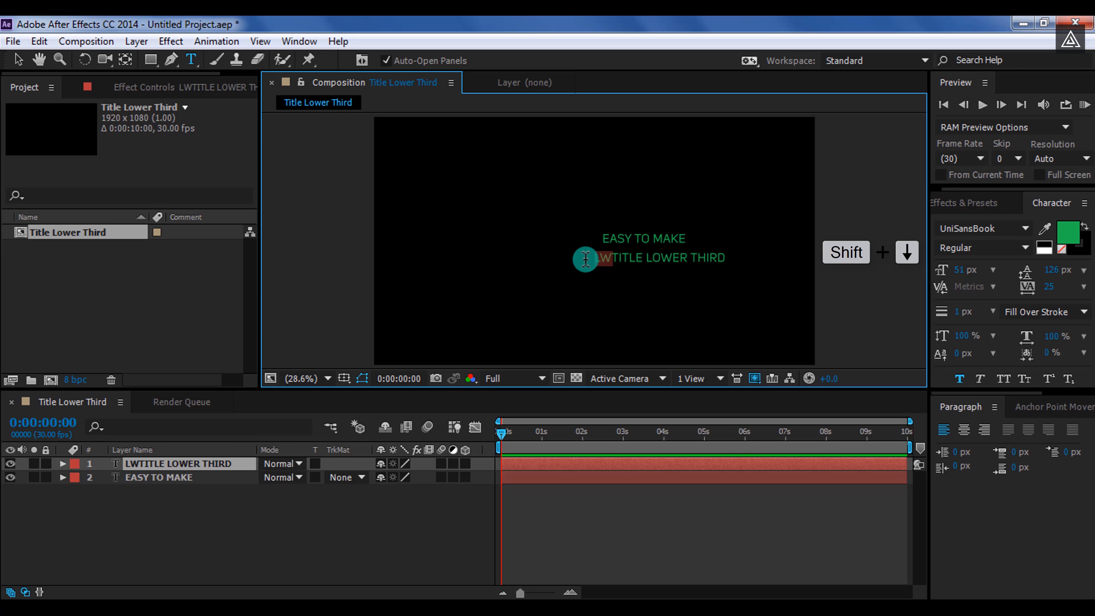
pyautogui.click(413, 507)
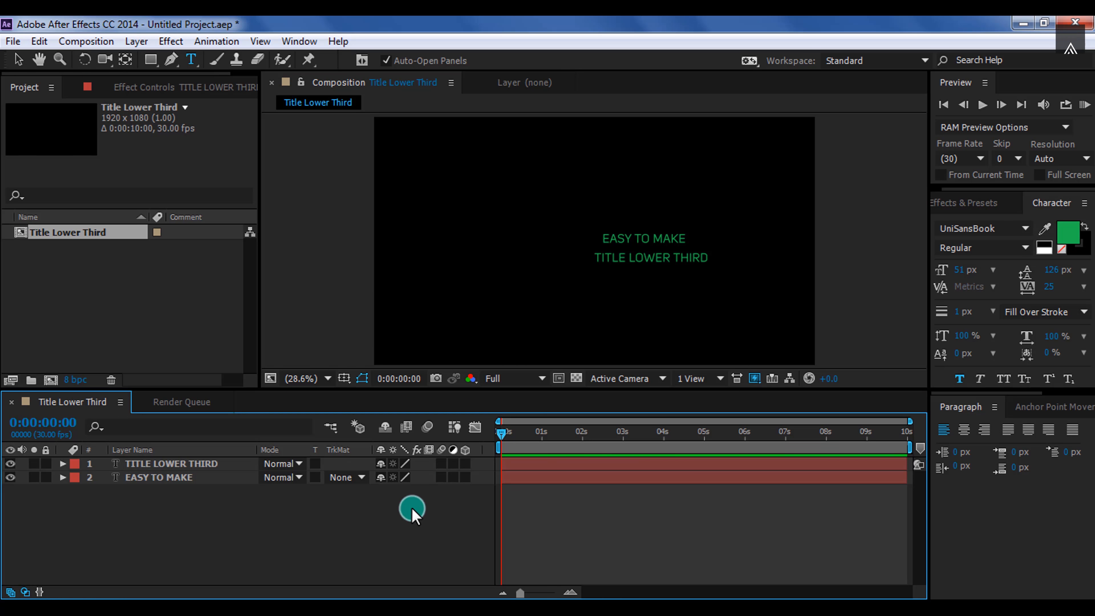
# Change the TITLE LOWER THIRD layer's font to UniSansBold
pyautogui.click(172, 464)
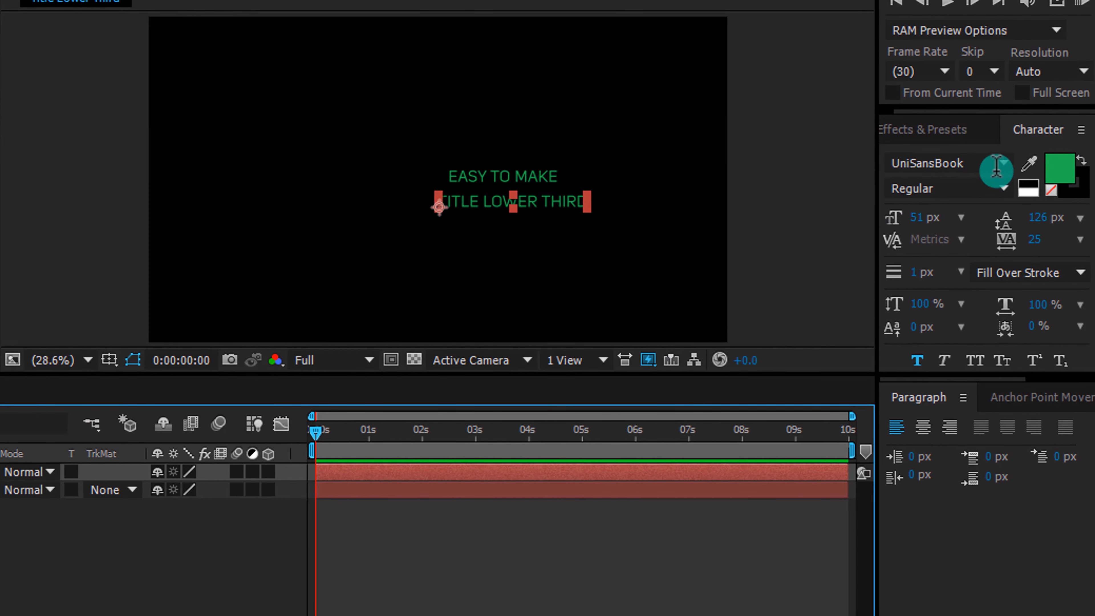
pyautogui.click(1023, 225)
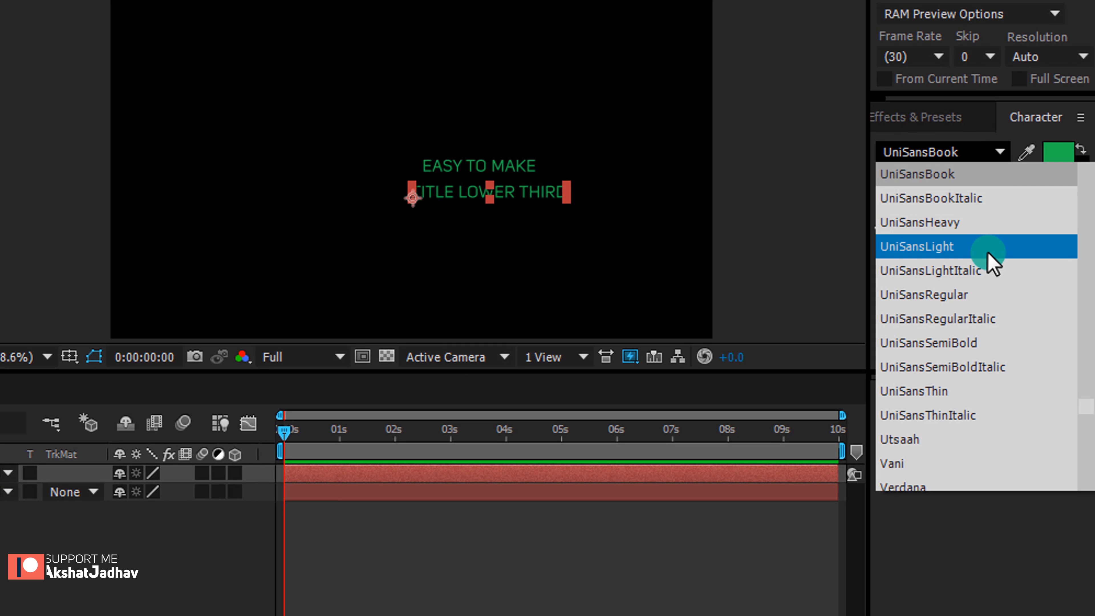
pyautogui.scroll(1, 990, 259)
pyautogui.click(948, 197)
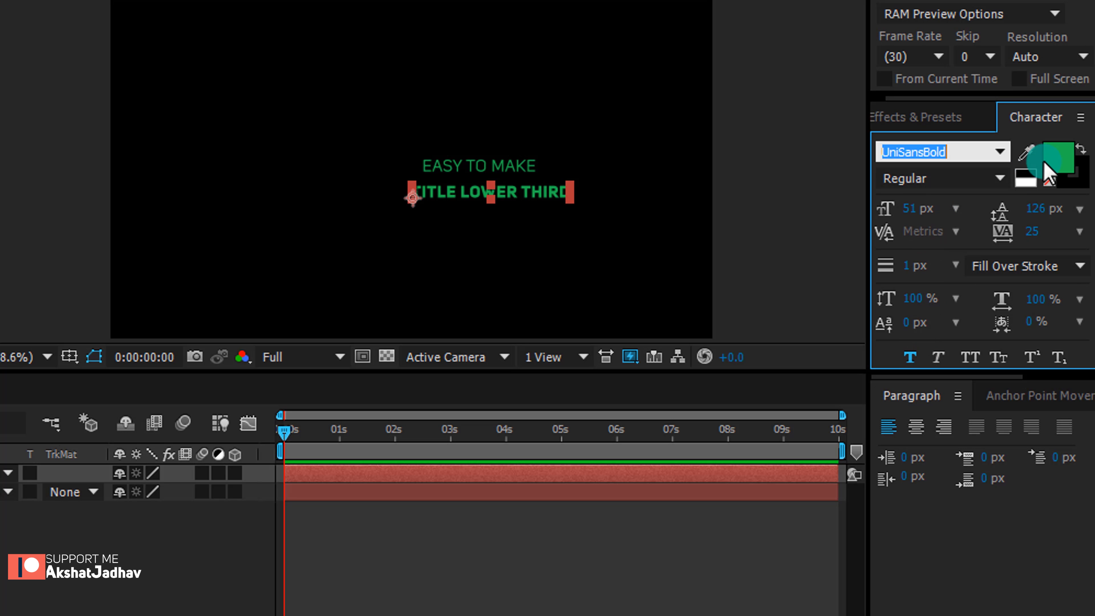
# Set the title's text colour to white FFFFFF and its font size to 76 px
pyautogui.click(1055, 160)
pyautogui.moveTo(504, 326); pyautogui.dragTo(358, 289)
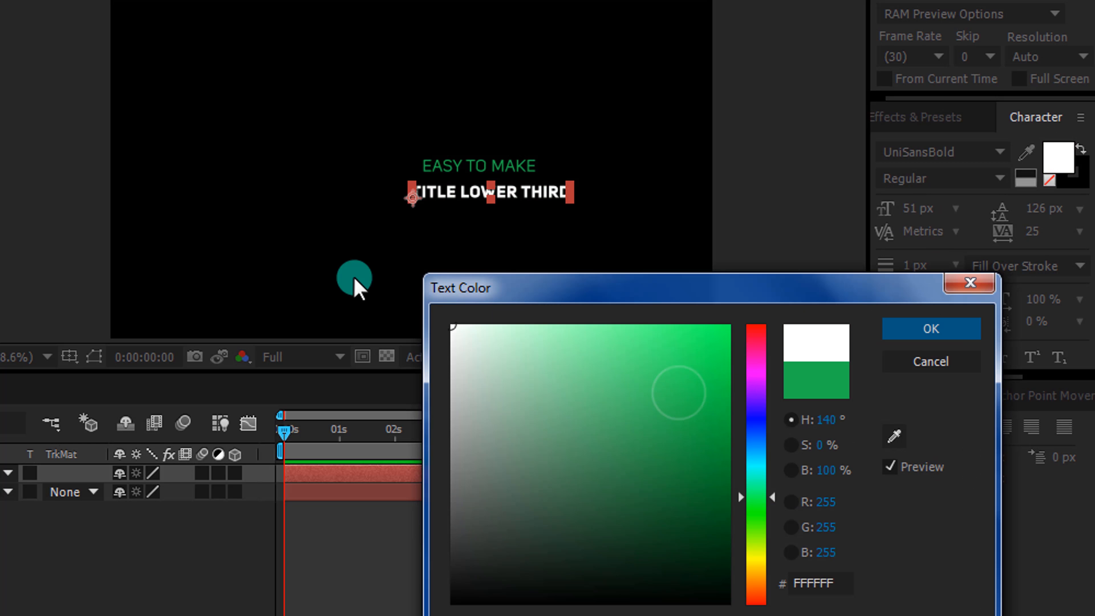
pyautogui.click(915, 321)
pyautogui.click(920, 208)
pyautogui.moveTo(920, 208); pyautogui.dragTo(942, 208)
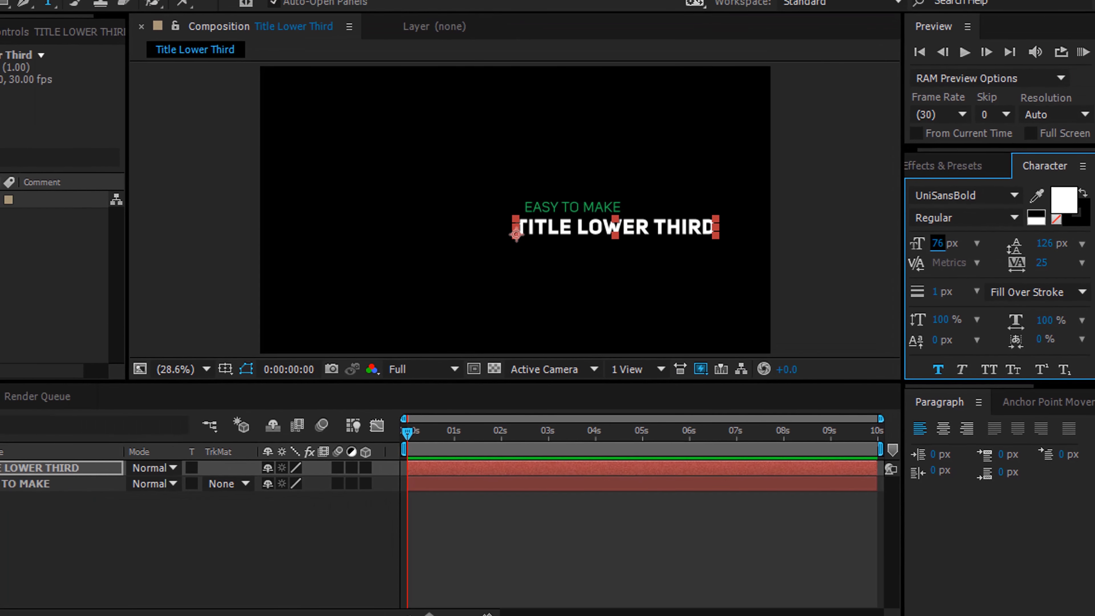
# Reposition both text lines so EASY TO MAKE sits right-aligned just above the title
pyautogui.press('v')
pyautogui.moveTo(608, 229); pyautogui.dragTo(538, 229)
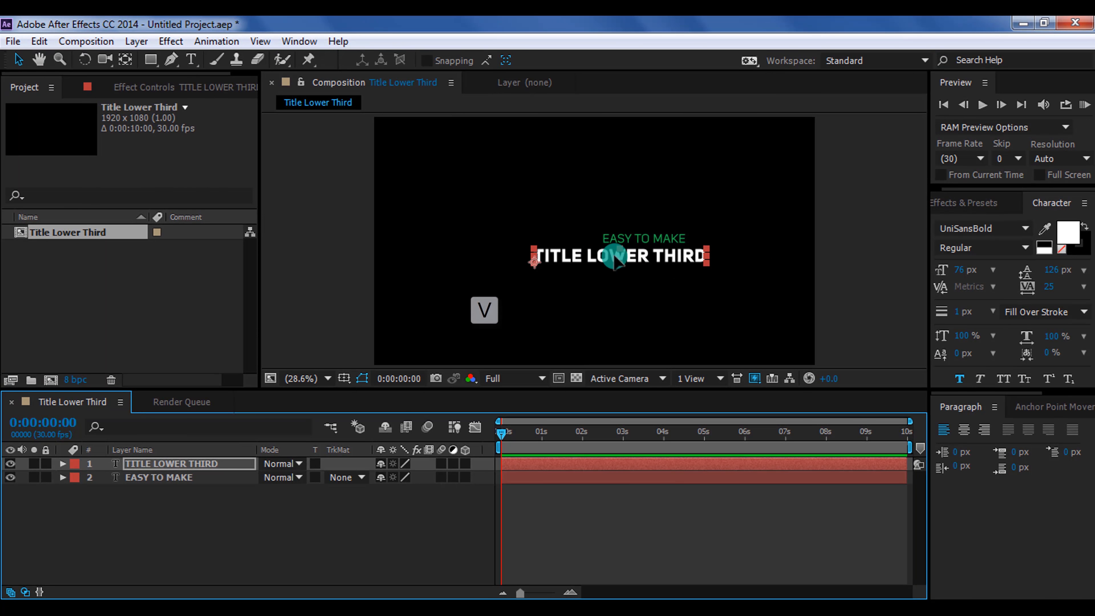
pyautogui.moveTo(614, 256); pyautogui.dragTo(595, 256)
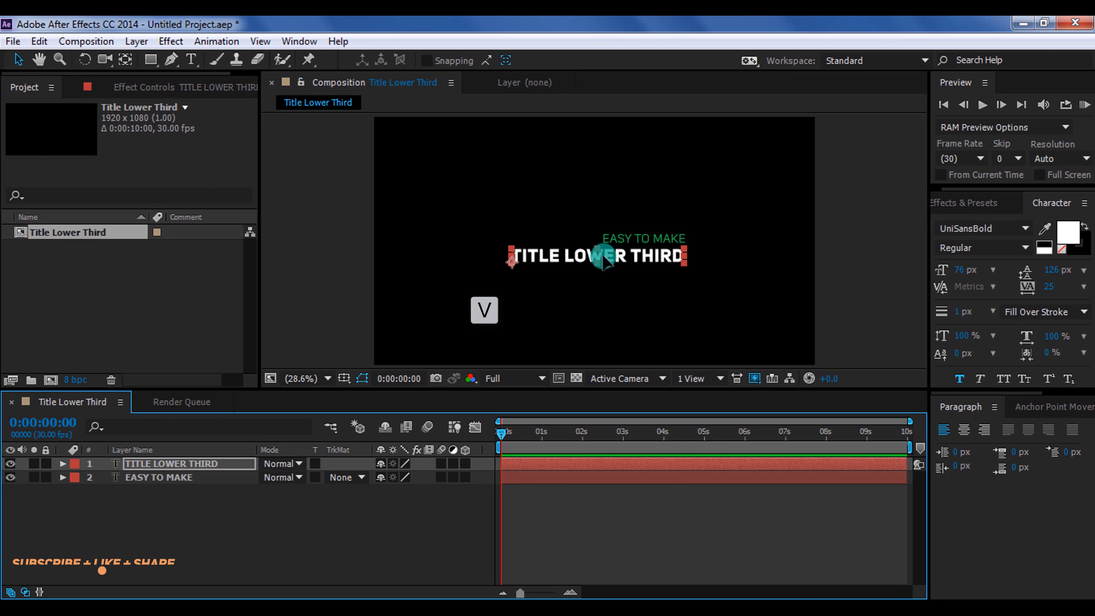
pyautogui.click(459, 539)
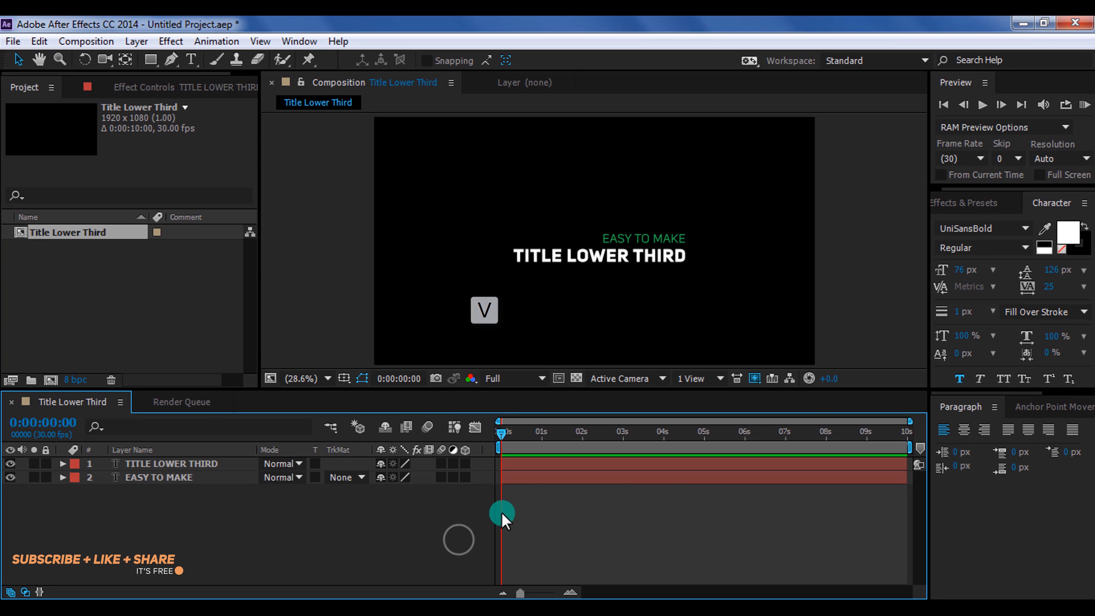
# Nudge the TITLE LOWER THIRD text slightly to fine-tune its position under EASY TO MAKE
pyautogui.click(603, 255)
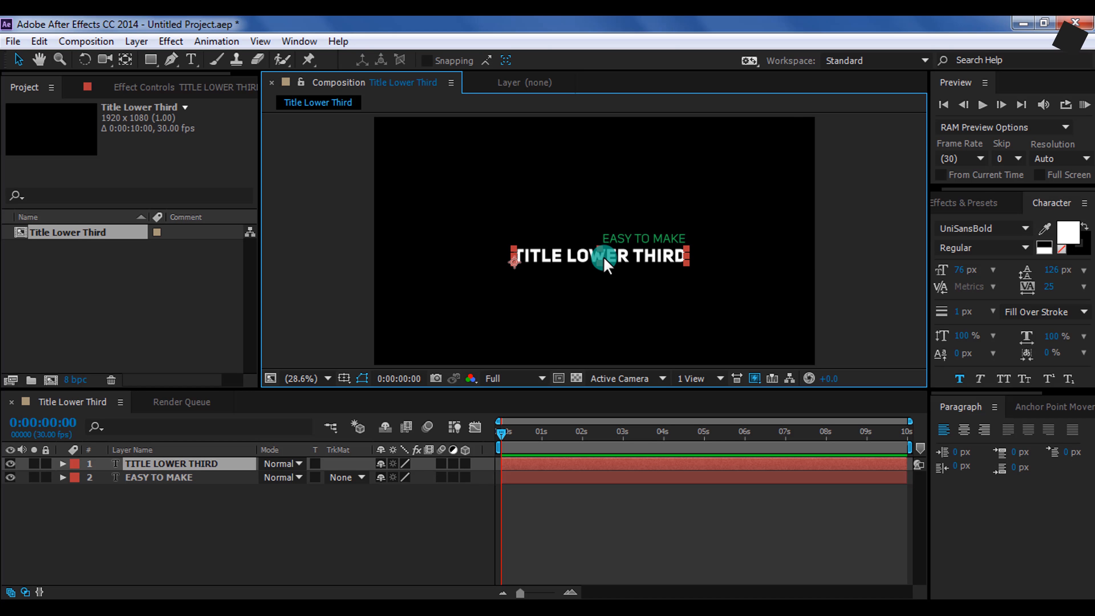
pyautogui.moveTo(604, 258); pyautogui.dragTo(605, 259)
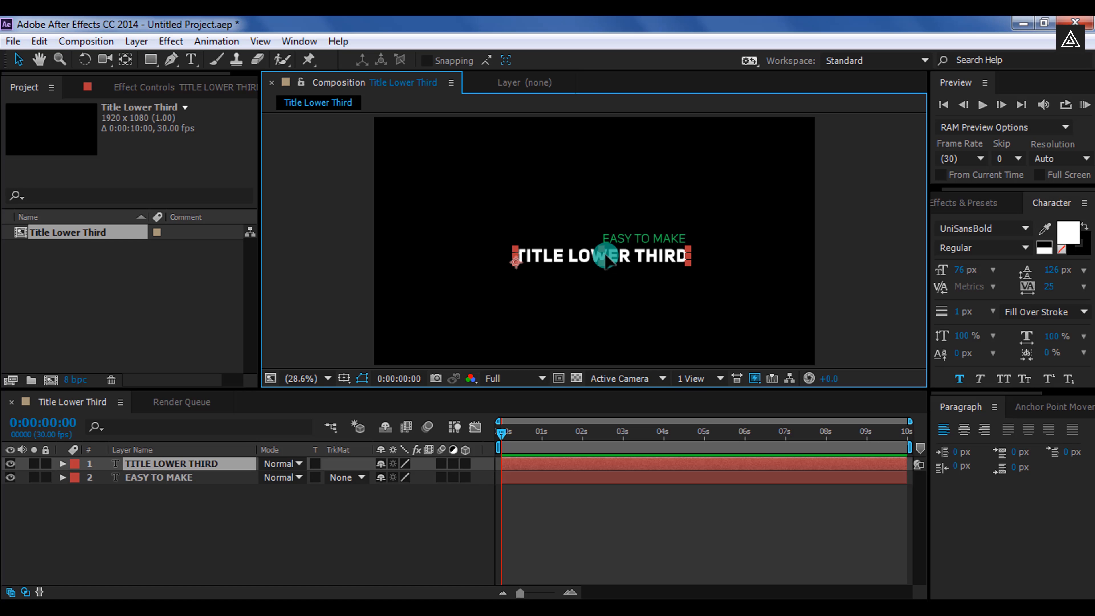
pyautogui.click(477, 517)
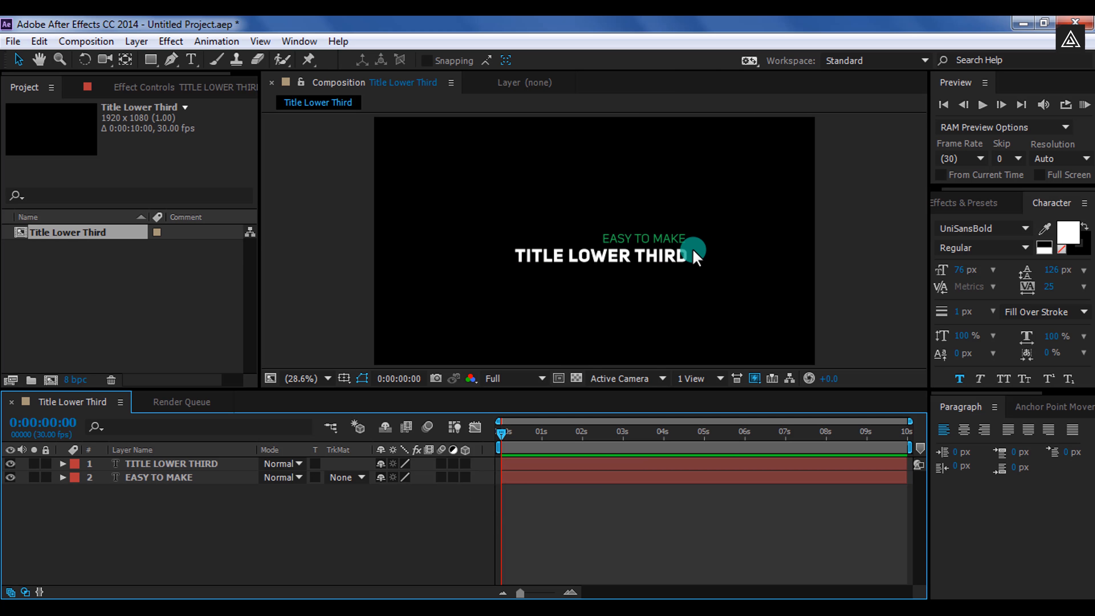
pyautogui.click(656, 252)
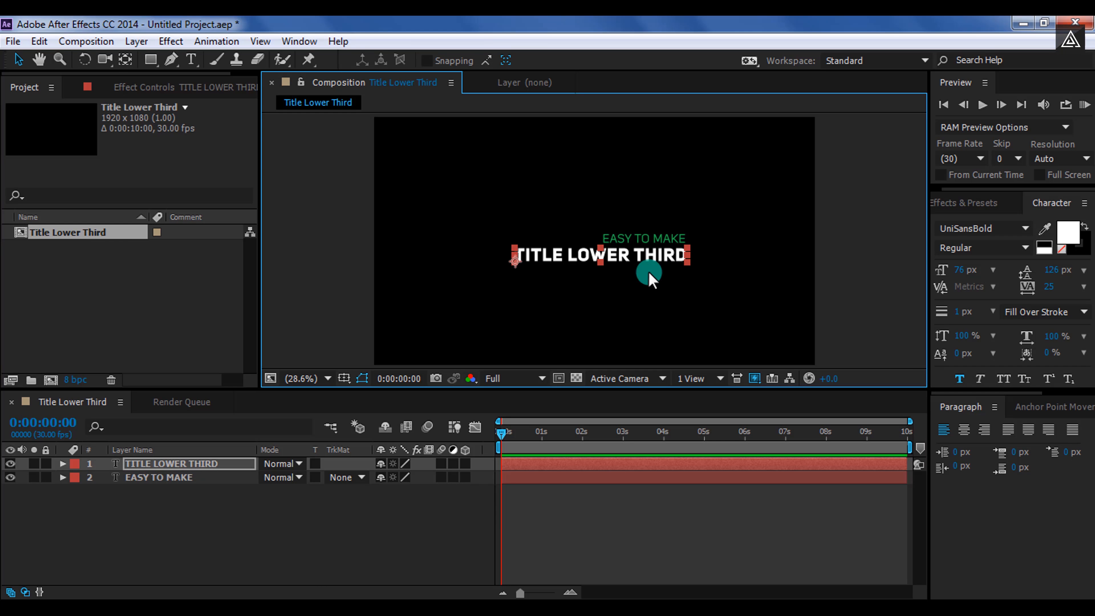
pyautogui.click(450, 513)
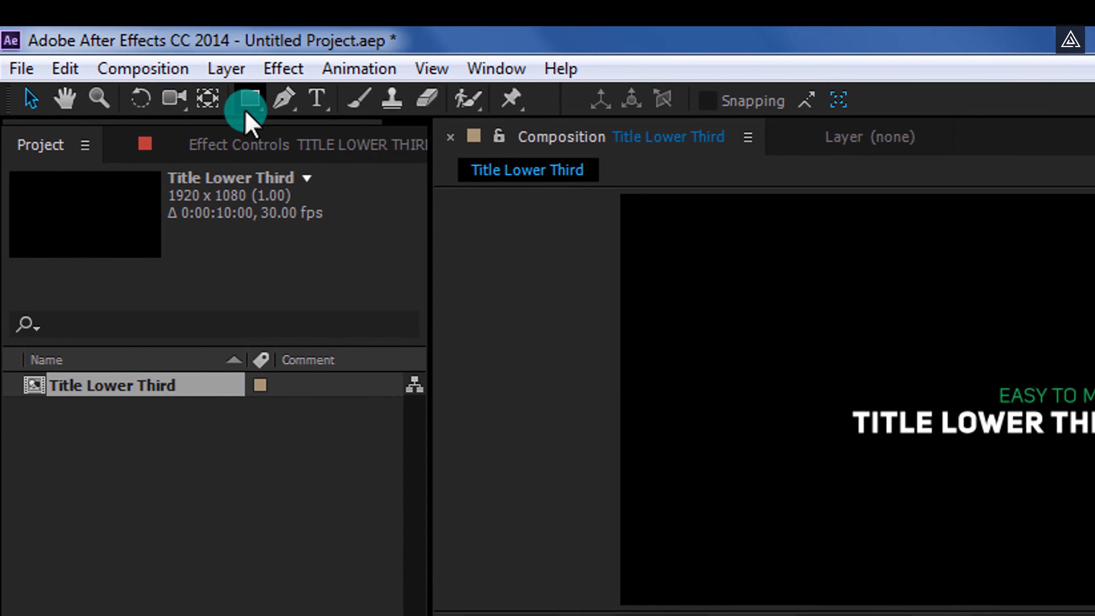
# Pick the Rectangle tool and inspect its stroke and fill options without changing them
pyautogui.click(248, 108)
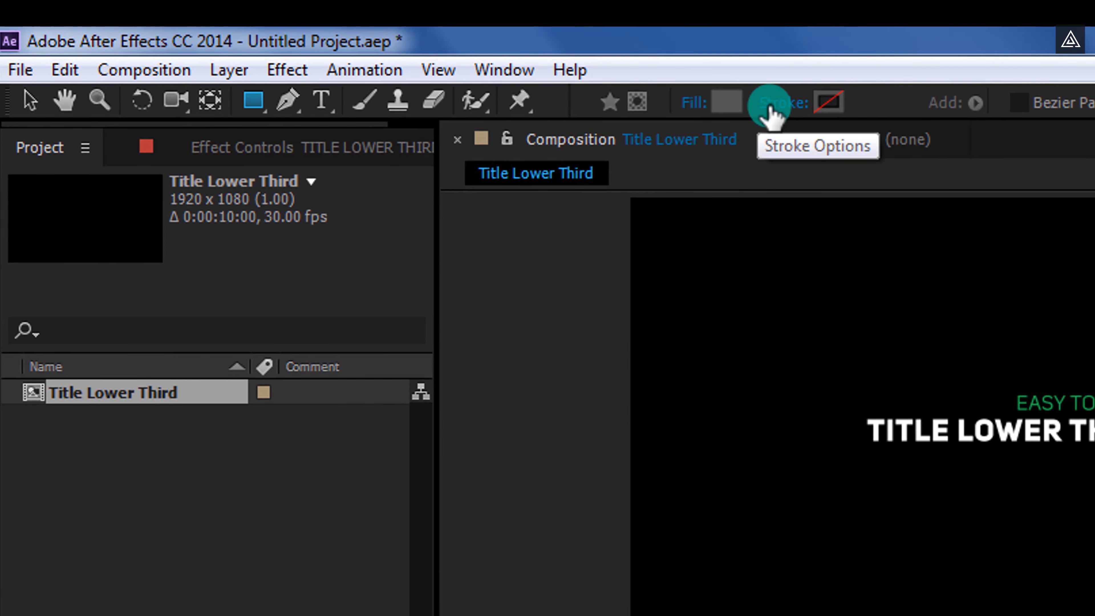
pyautogui.click(658, 104)
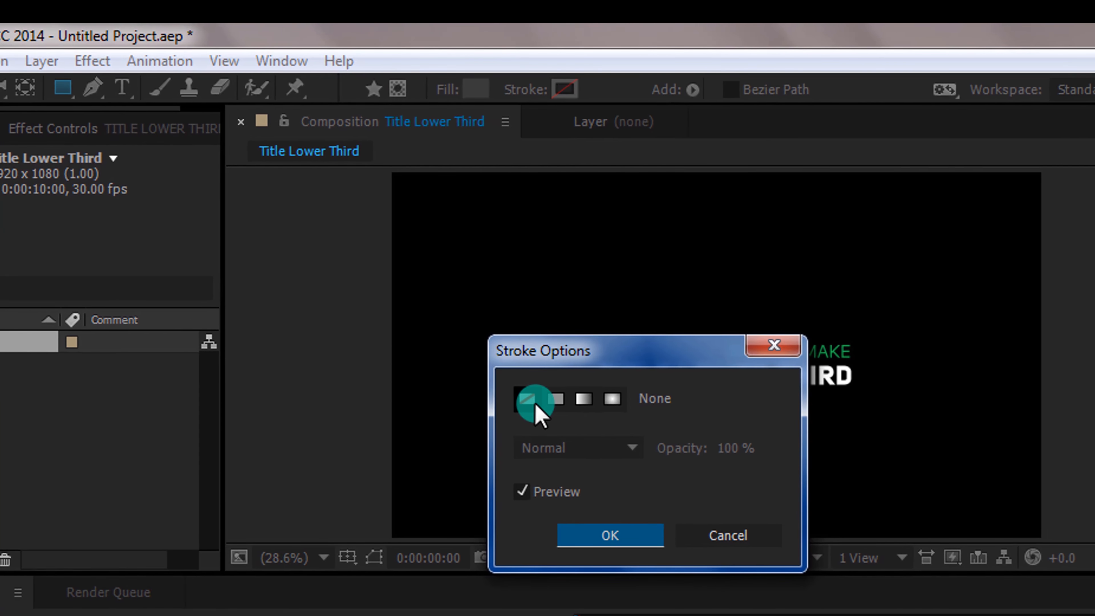
pyautogui.click(764, 344)
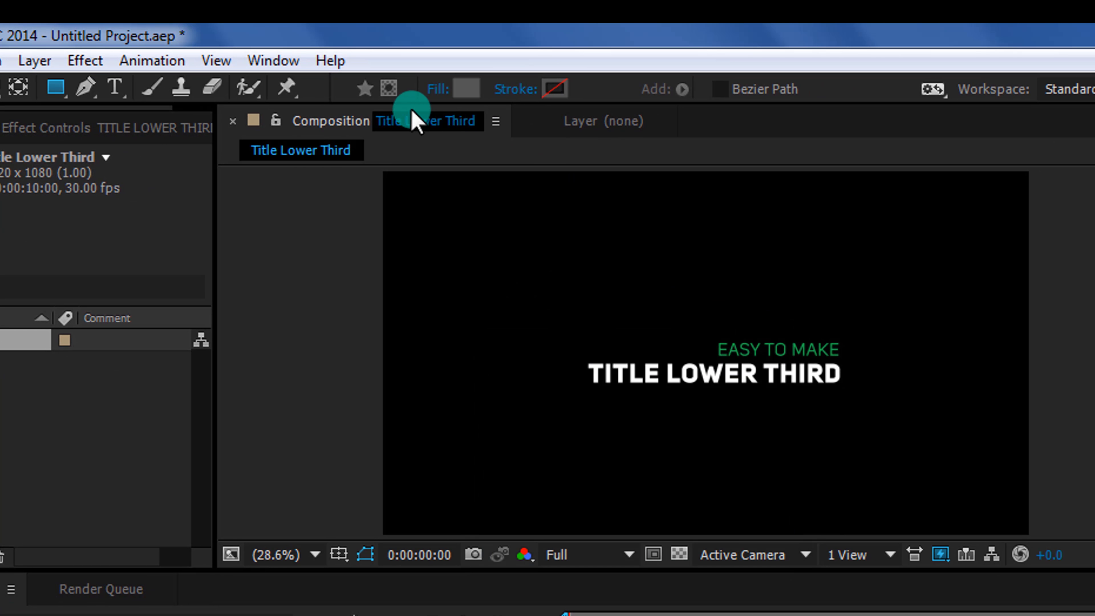
pyautogui.click(440, 90)
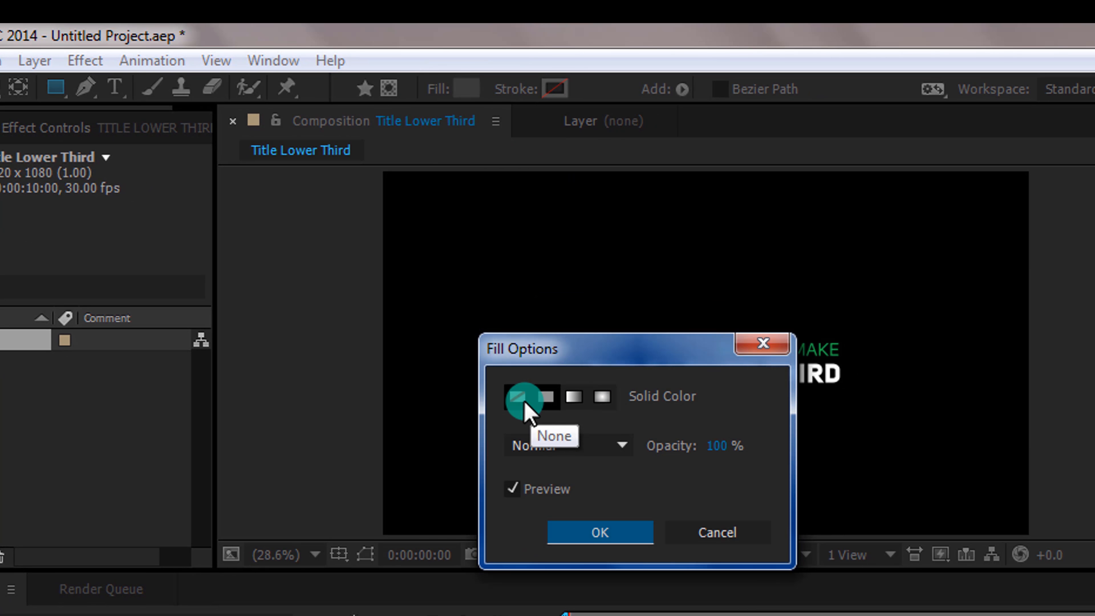
pyautogui.click(763, 343)
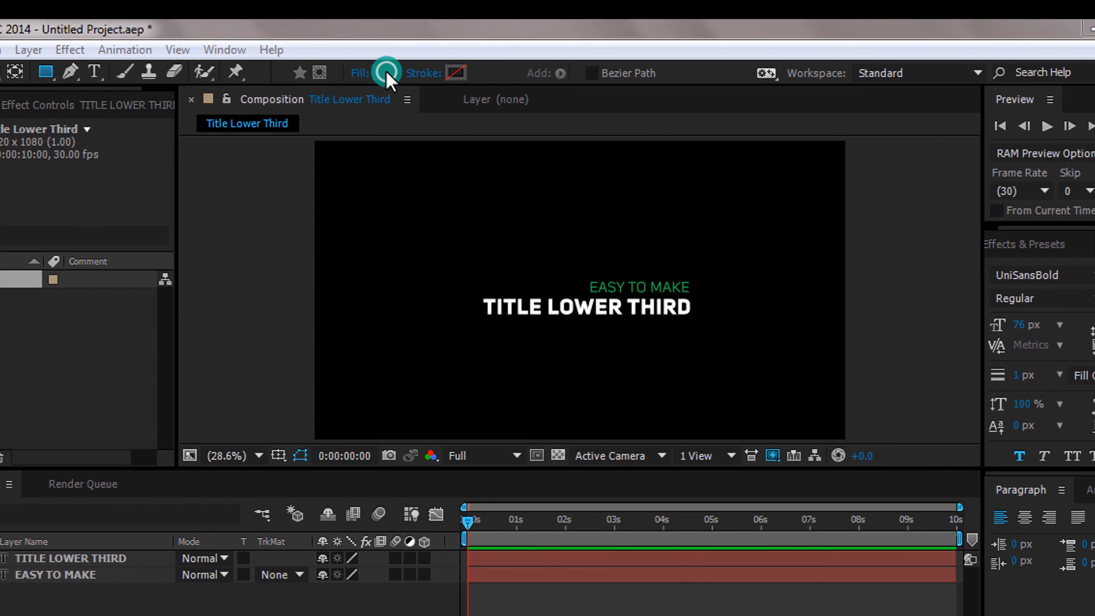
# Set the shape fill colour to the green sampled from EASY TO MAKE, 1EB450
pyautogui.click(457, 86)
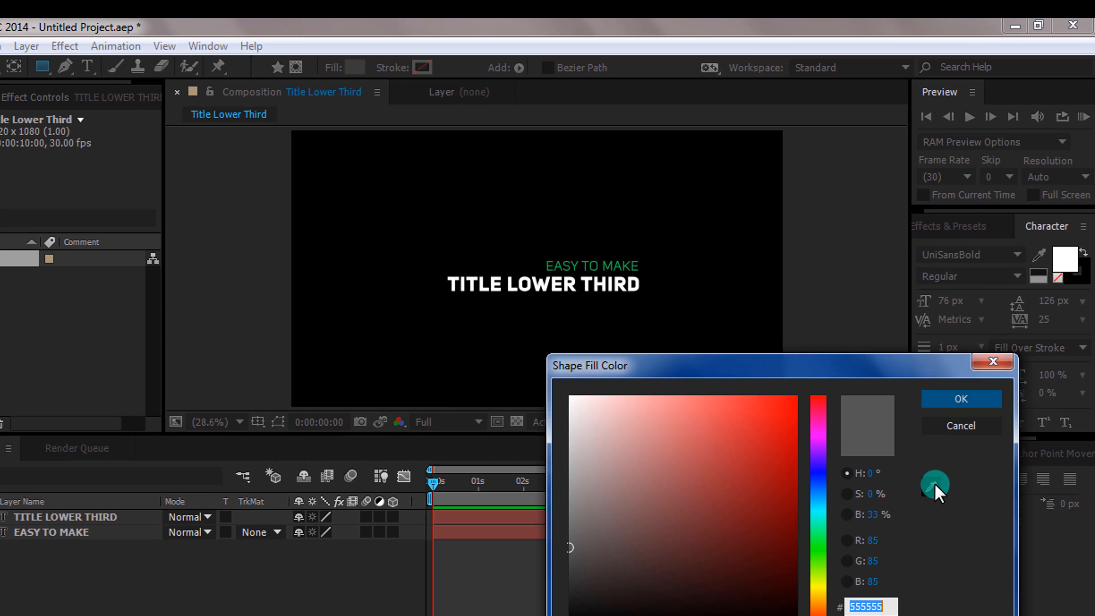
pyautogui.click(959, 500)
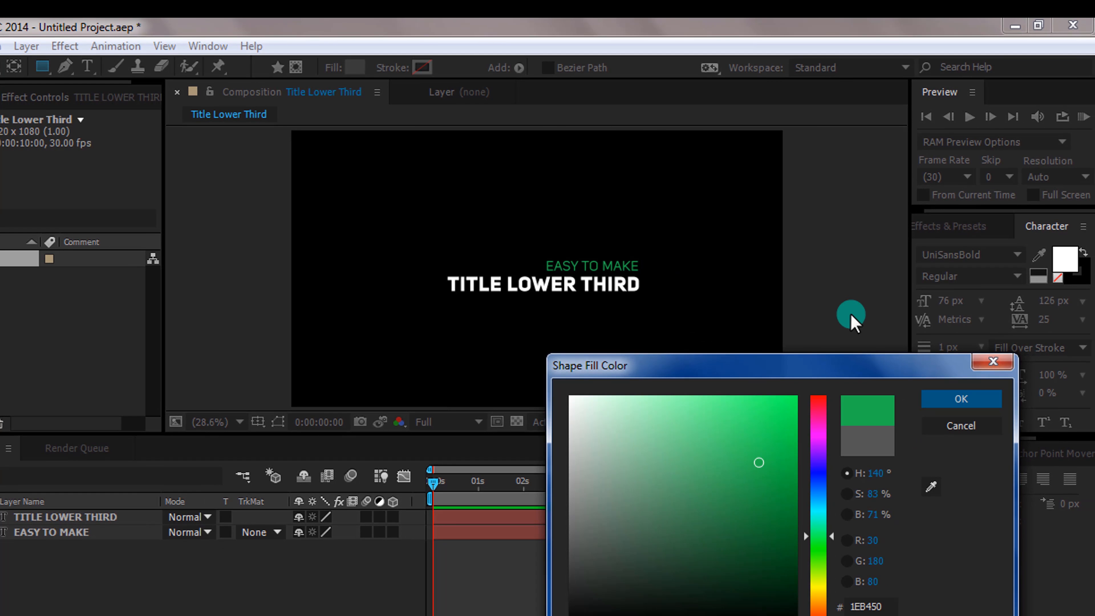
pyautogui.click(958, 400)
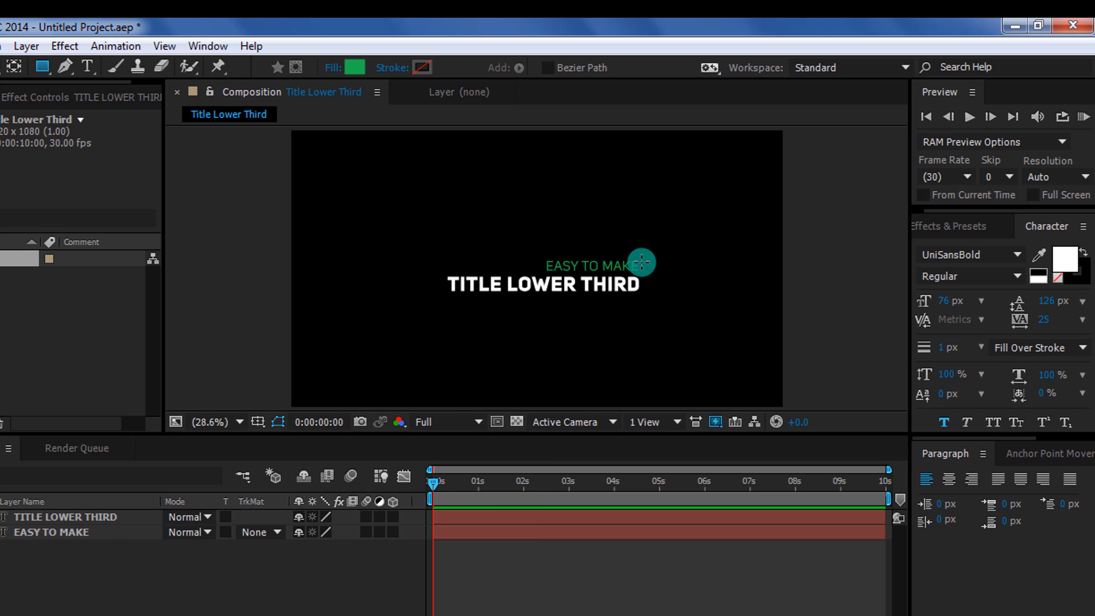
# Draw a small green rectangle at the right end of the title text
pyautogui.moveTo(641, 260); pyautogui.dragTo(664, 293)
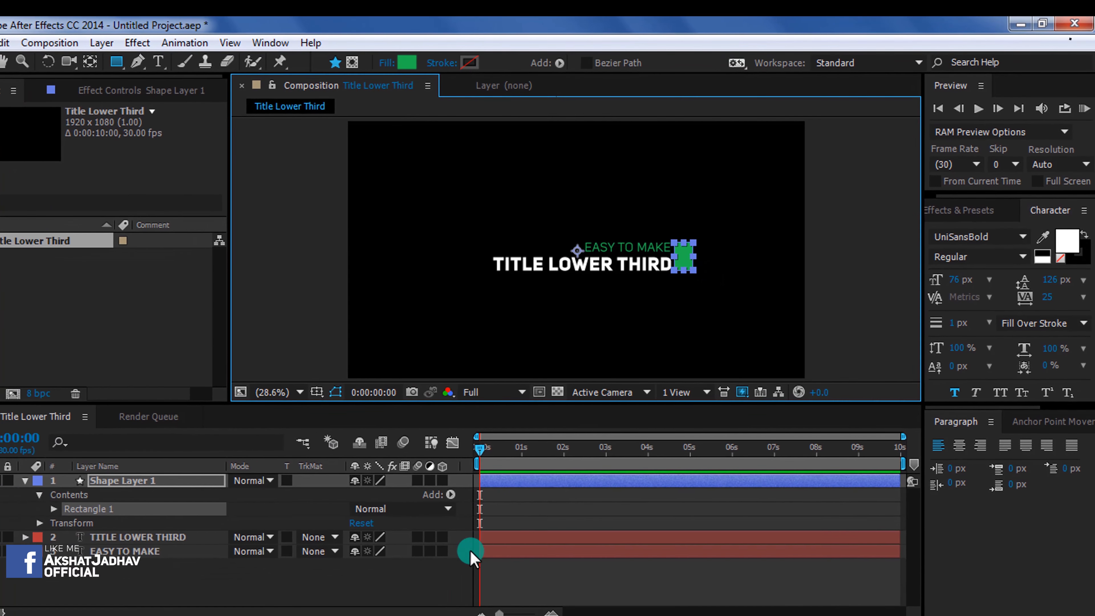
pyautogui.click(446, 571)
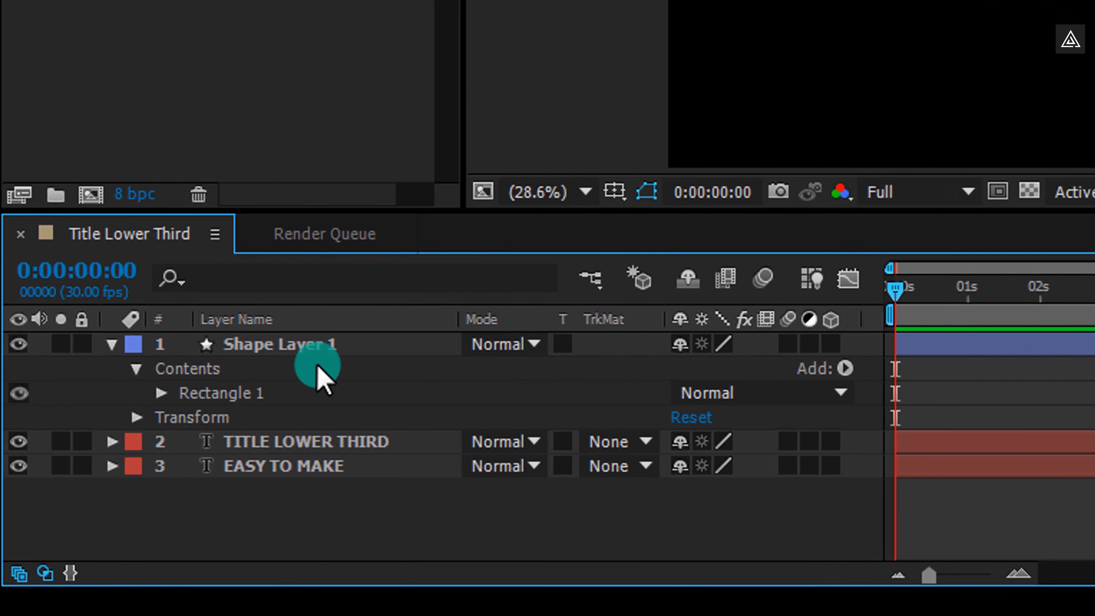
# Rename the new shape layer to BOX
pyautogui.click(186, 457)
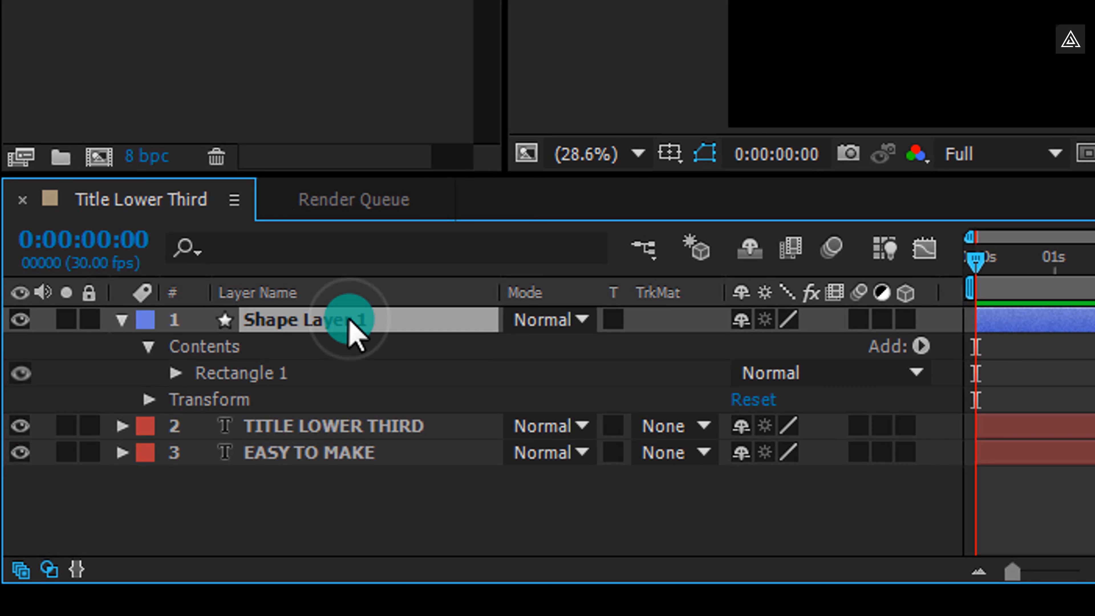
pyautogui.press('Return')
pyautogui.write('BOX')
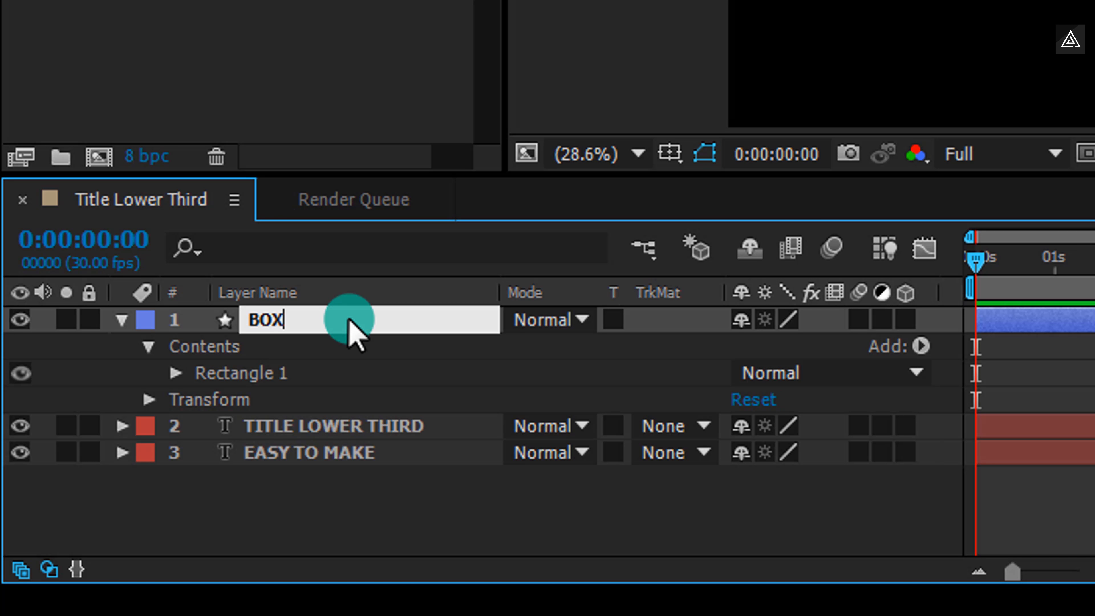
pyautogui.press('Return')
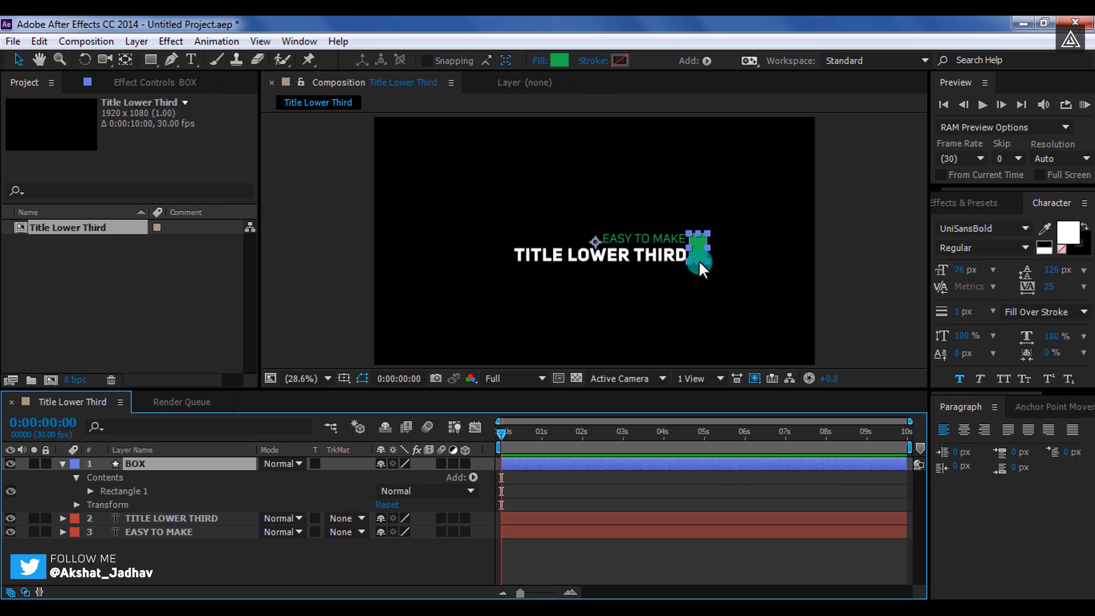
# Keyframe the BOX layer's position at 1 second, and at 0 seconds slide it off to the left to -381, 540
pyautogui.click(699, 261)
pyautogui.press('q')
pyautogui.click(405, 566)
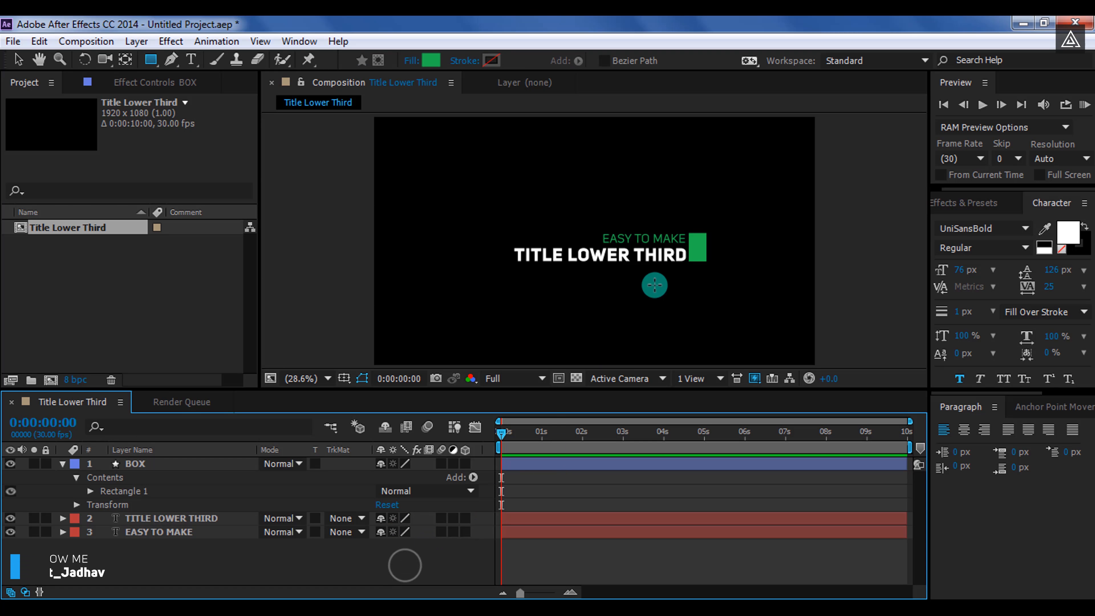
pyautogui.click(63, 463)
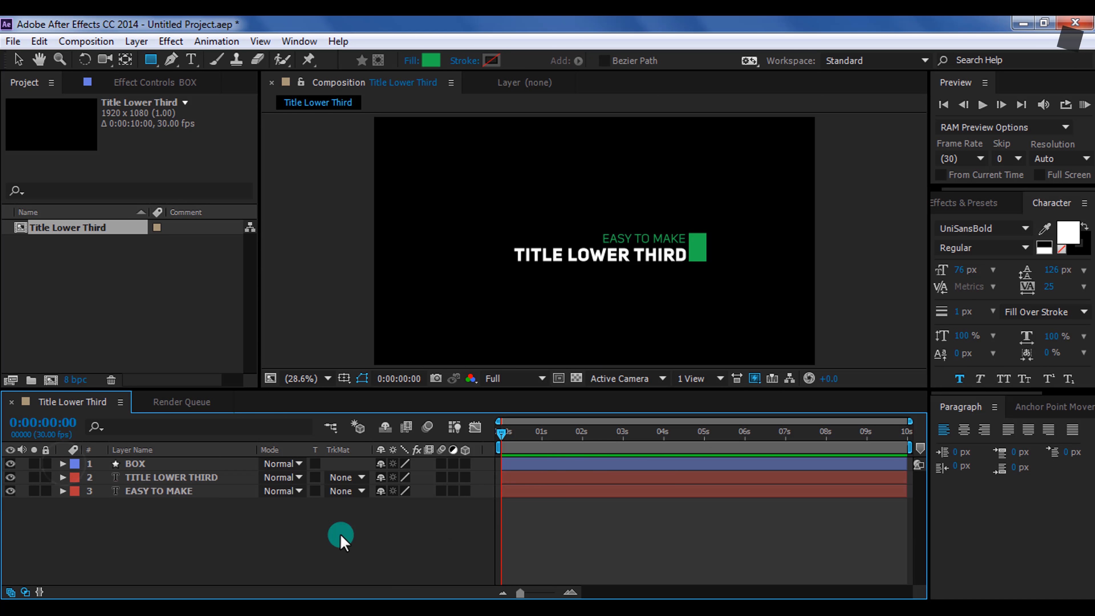
pyautogui.click(149, 463)
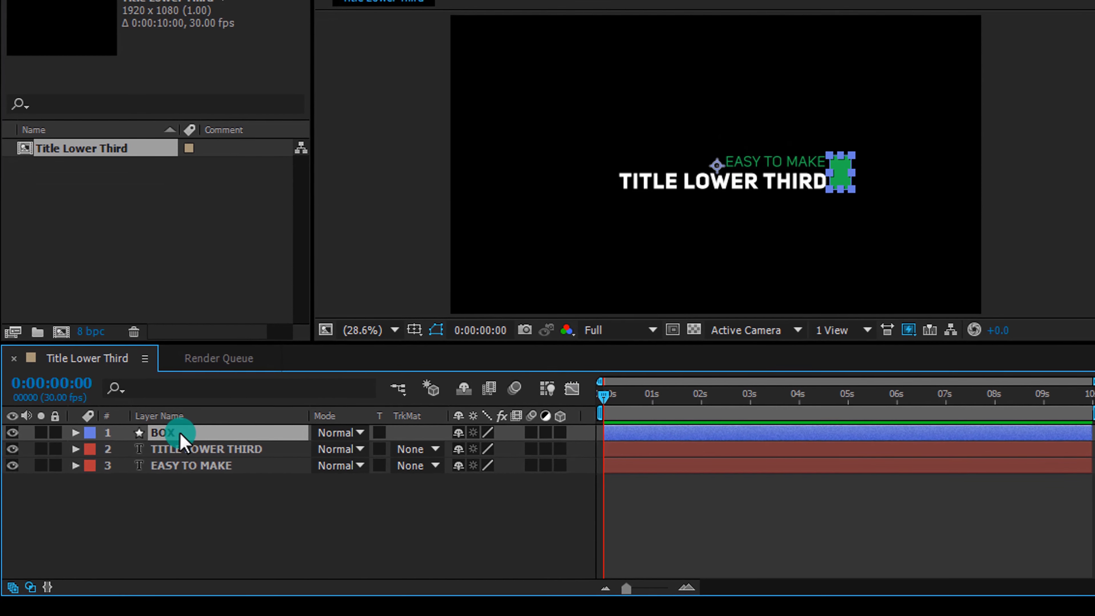
pyautogui.press('p')
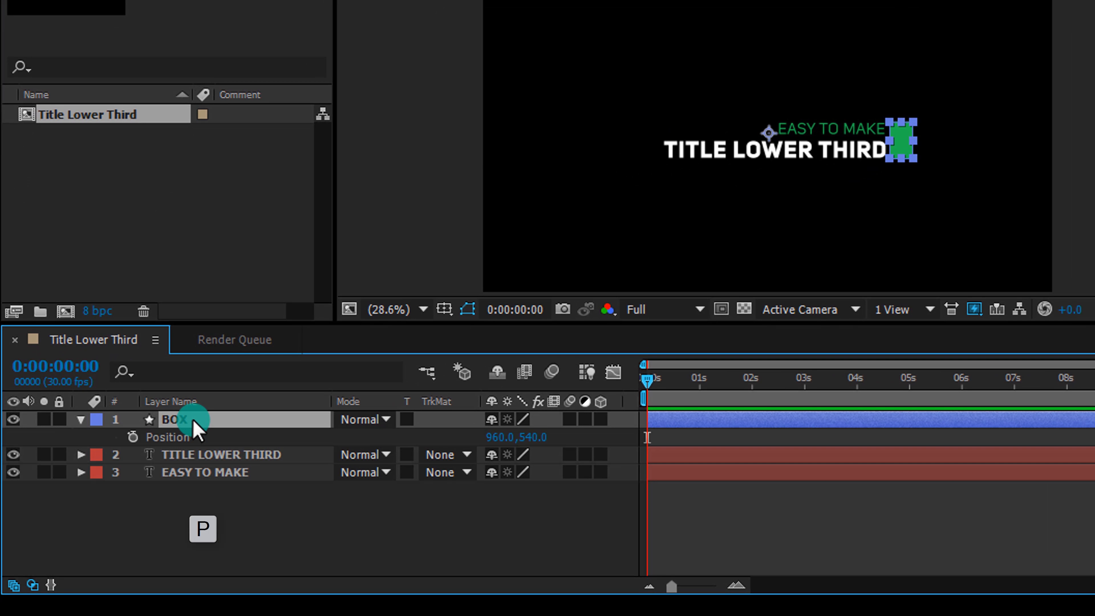
pyautogui.moveTo(647, 381); pyautogui.dragTo(695, 393)
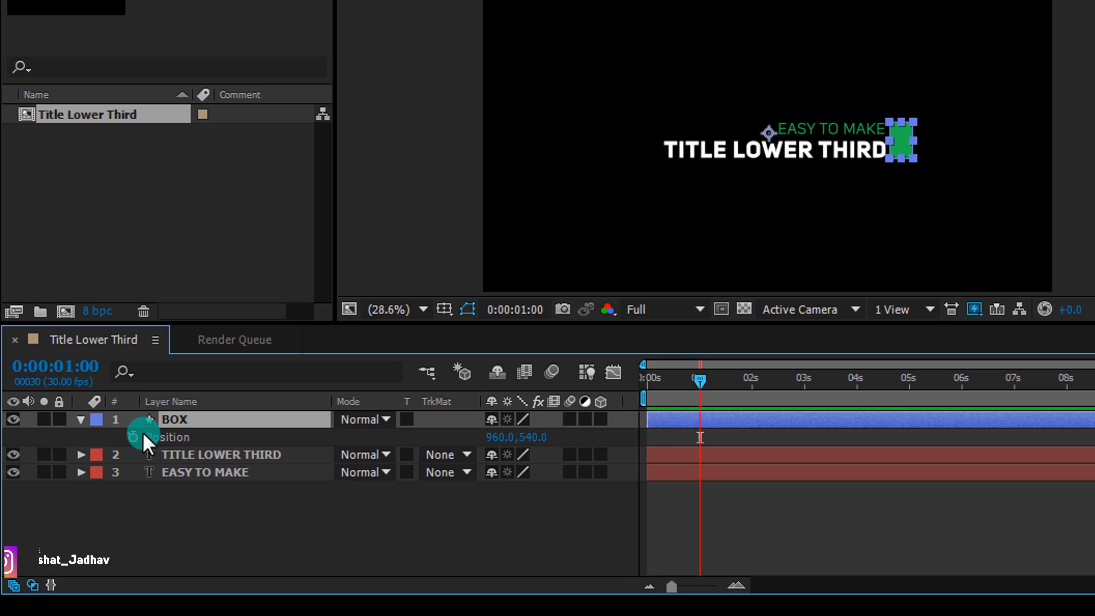
pyautogui.click(133, 437)
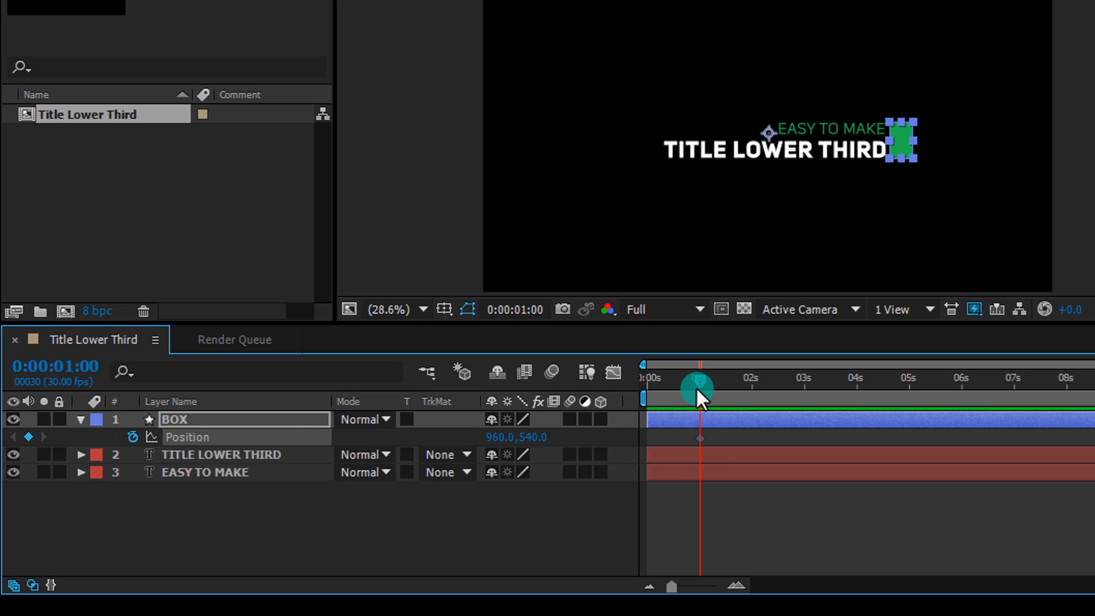
pyautogui.moveTo(696, 389); pyautogui.dragTo(627, 407)
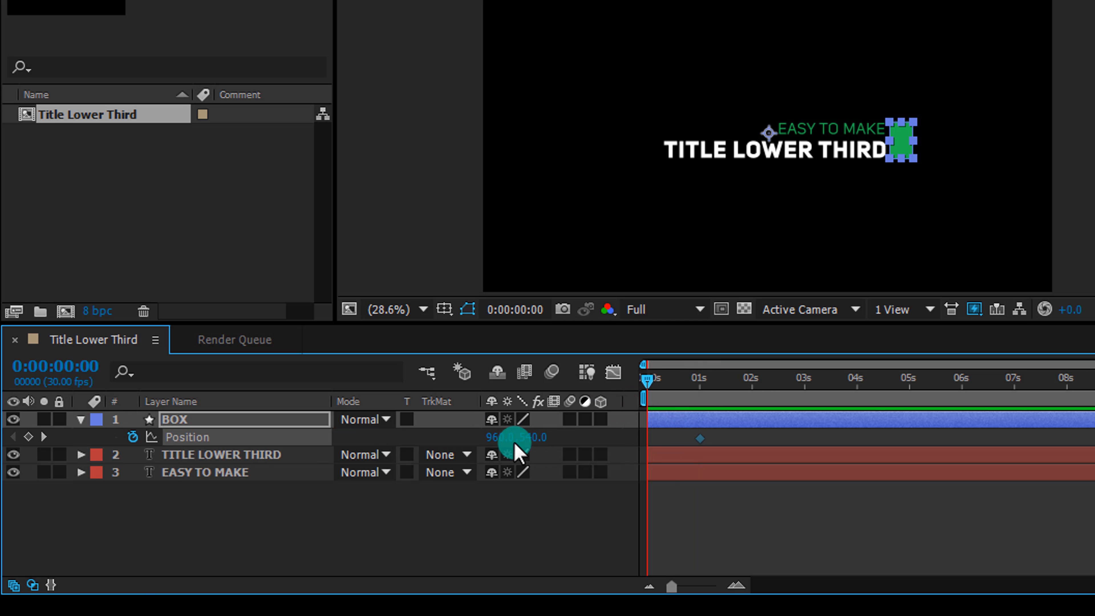
pyautogui.moveTo(498, 440); pyautogui.dragTo(31, 437)
pyautogui.moveTo(434, 445); pyautogui.dragTo(31, 447)
pyautogui.moveTo(416, 451); pyautogui.dragTo(489, 500)
pyautogui.click(490, 495)
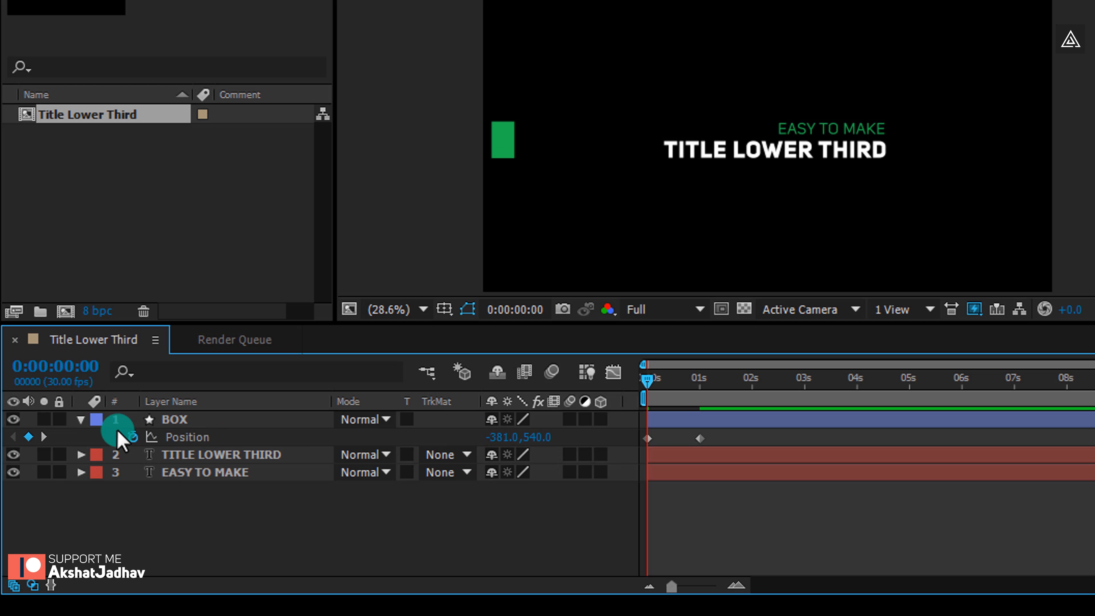
# Set Position keyframes on both TITLE LOWER THIRD and EASY TO MAKE at 0:00:00:29
pyautogui.click(82, 419)
pyautogui.moveTo(646, 379)
pyautogui.mouseDown()
pyautogui.moveTo(675, 390)
pyautogui.moveTo(649, 390)
pyautogui.mouseUp()
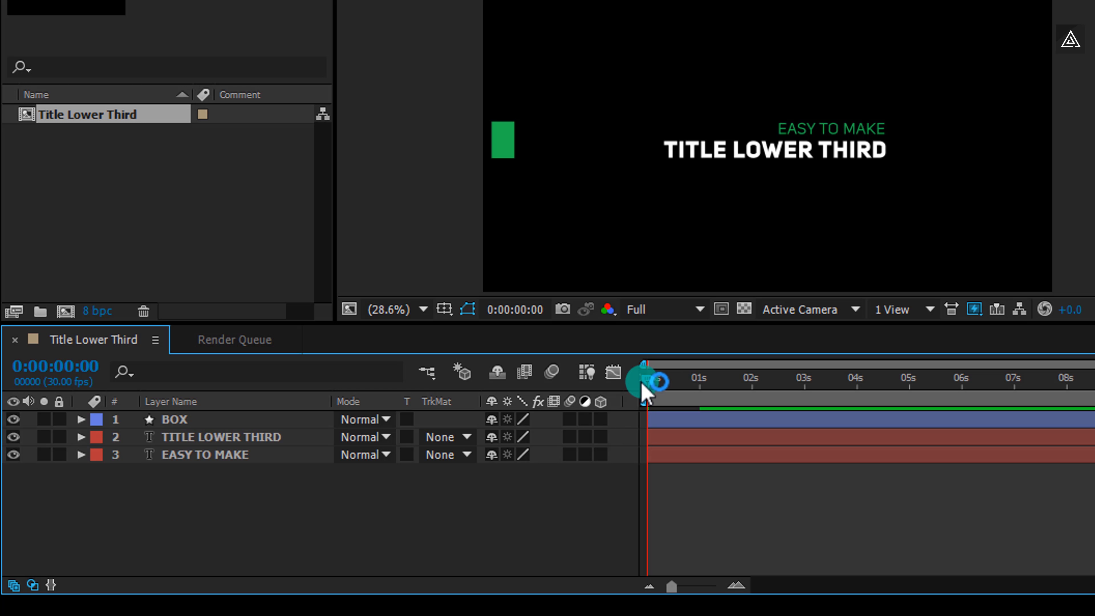
pyautogui.click(222, 457)
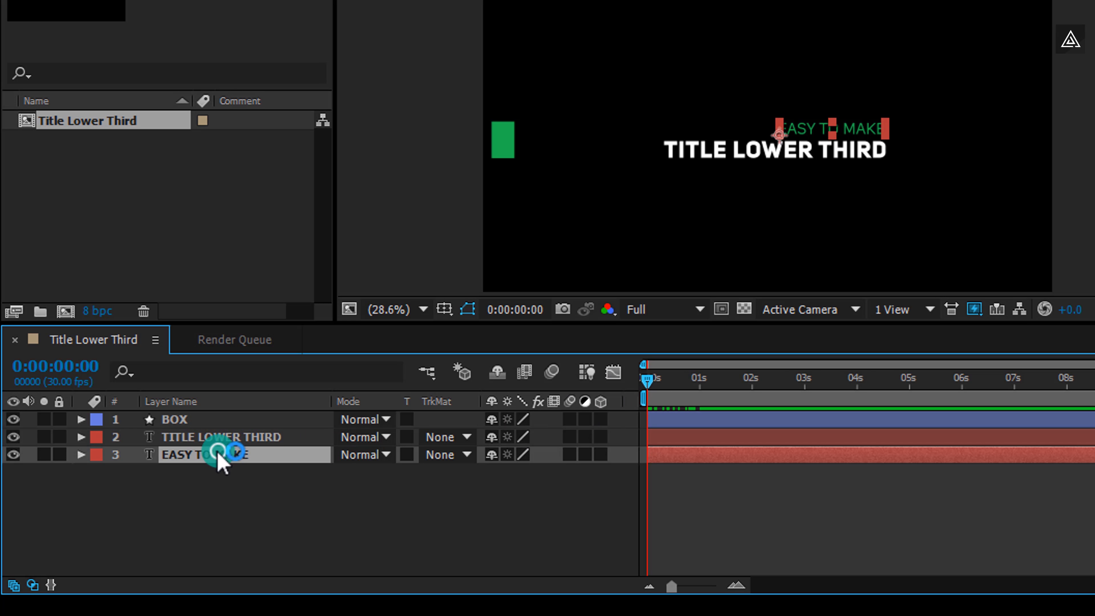
pyautogui.keyDown('shift'); pyautogui.click(220, 438); pyautogui.keyUp('shift')
pyautogui.press('p')
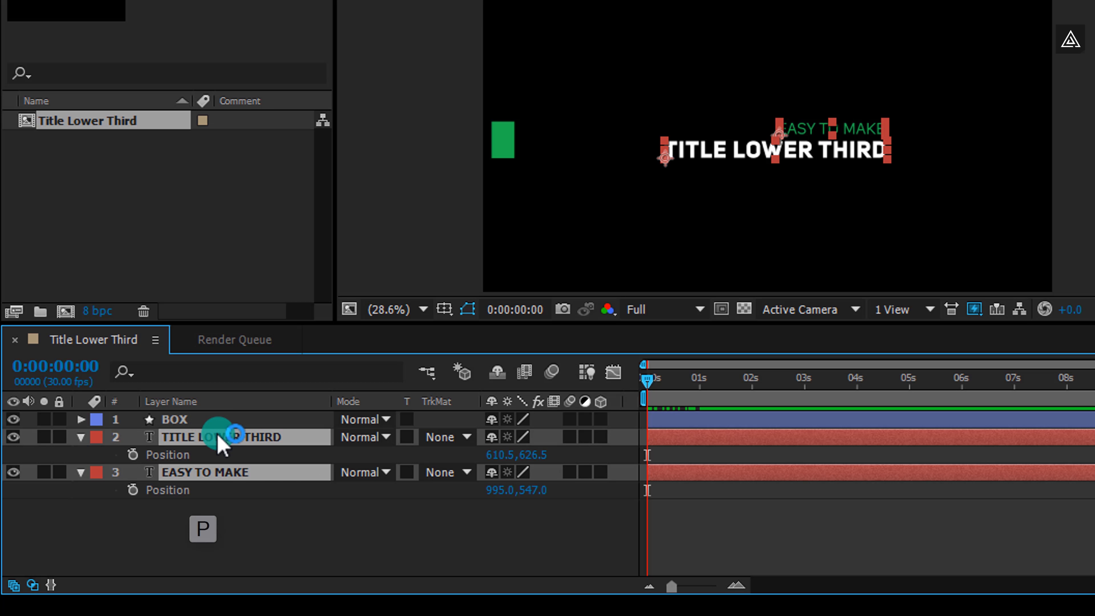
pyautogui.moveTo(652, 380); pyautogui.dragTo(702, 390)
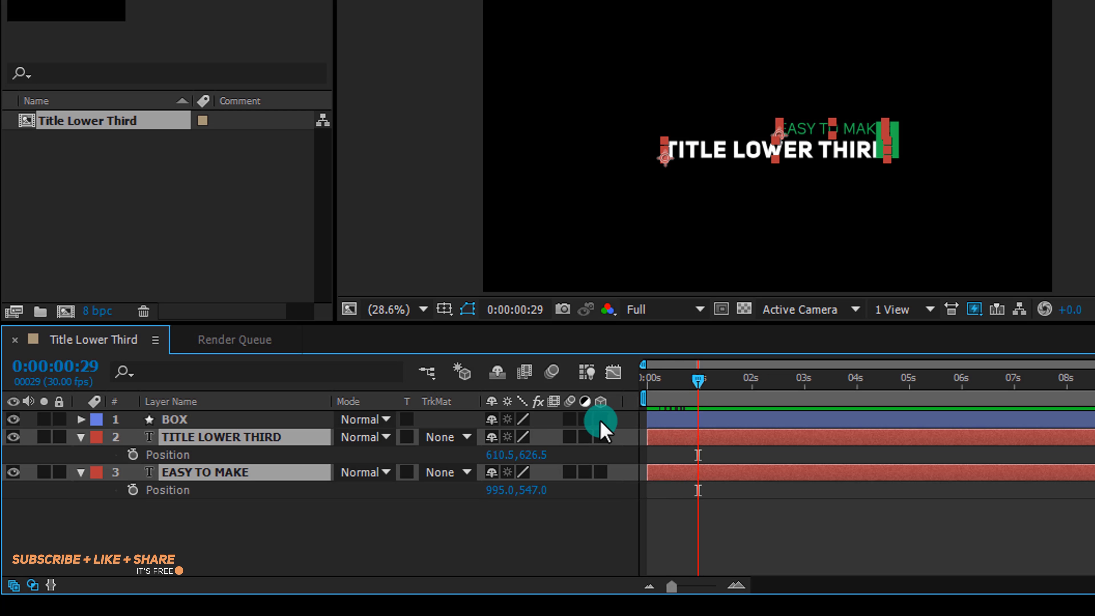
pyautogui.click(132, 490)
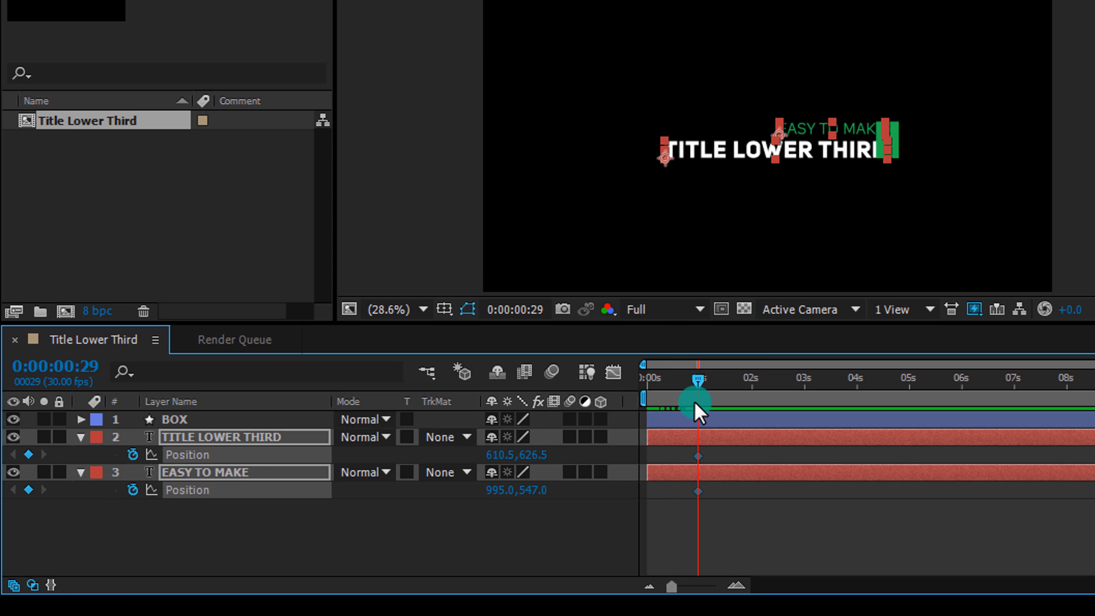
# At 0 seconds, shift TITLE LOWER THIRD to x 1427.5 and EASY TO MAKE to x 1516, off to the right
pyautogui.moveTo(700, 387); pyautogui.dragTo(635, 393)
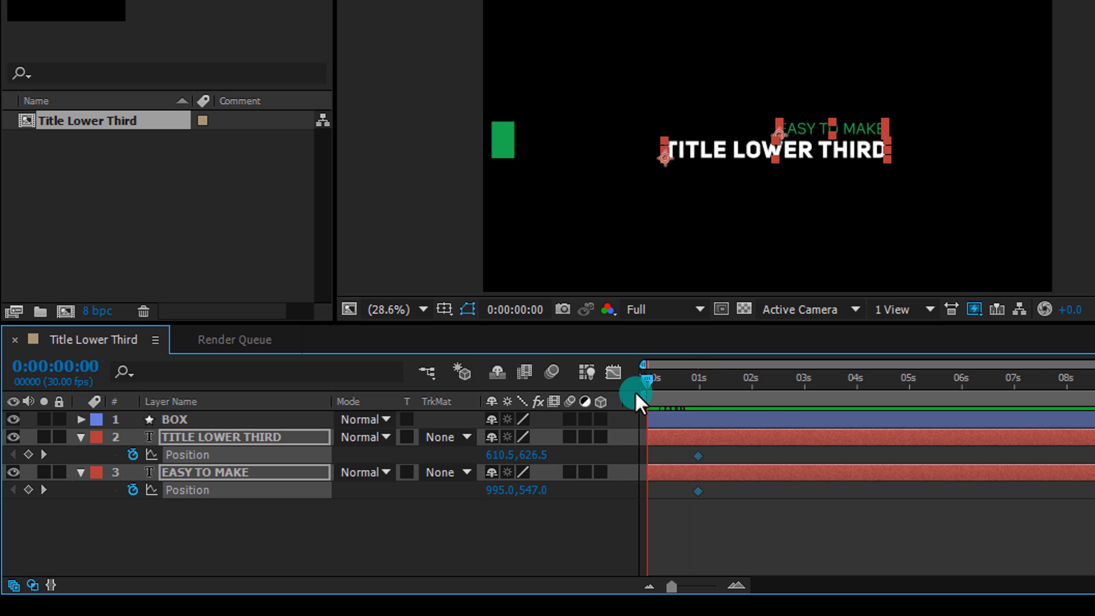
pyautogui.click(469, 517)
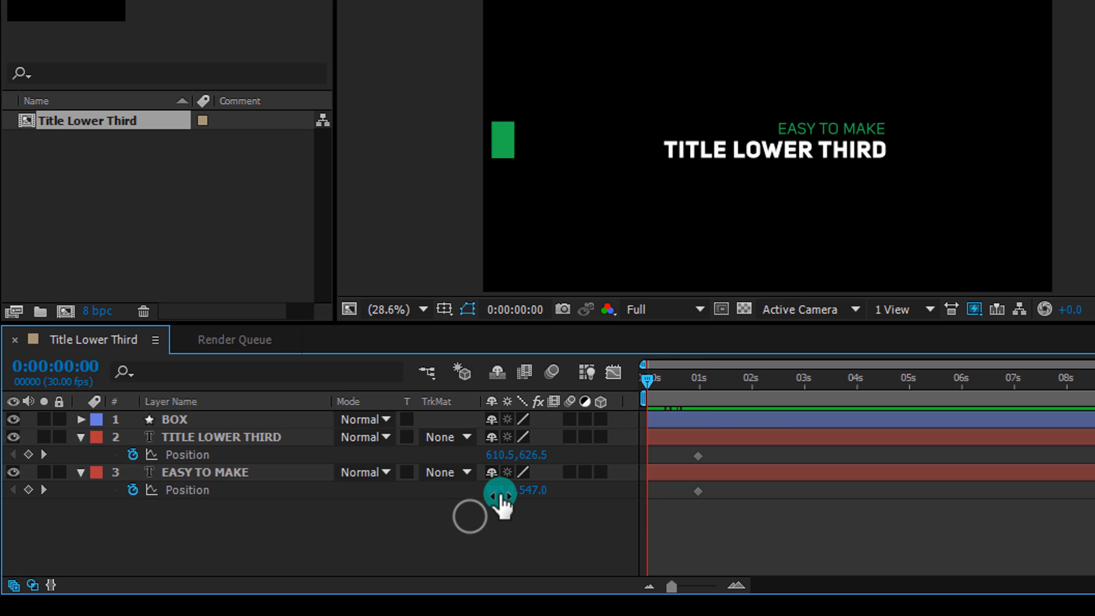
pyautogui.moveTo(503, 457); pyautogui.dragTo(780, 482)
pyautogui.moveTo(489, 475); pyautogui.dragTo(604, 465)
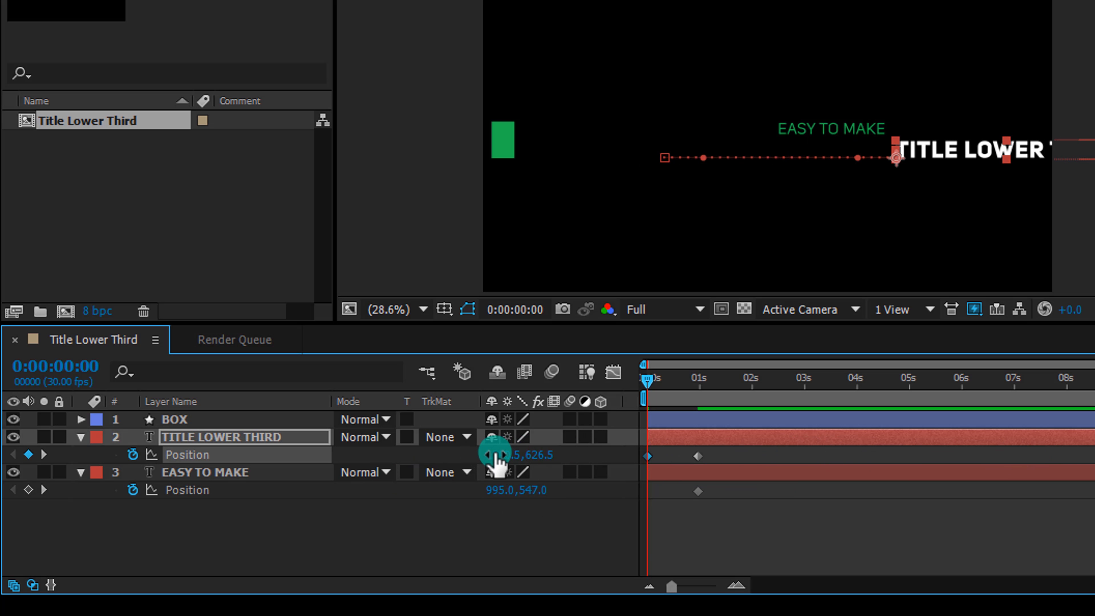
pyautogui.moveTo(496, 447); pyautogui.dragTo(528, 447)
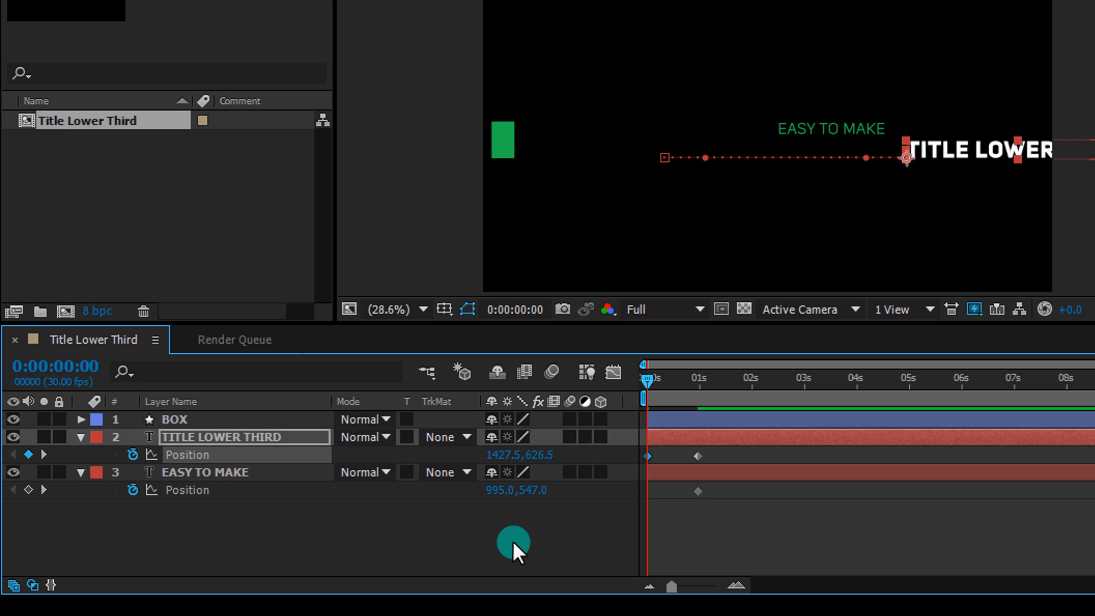
pyautogui.moveTo(496, 490); pyautogui.dragTo(1013, 491)
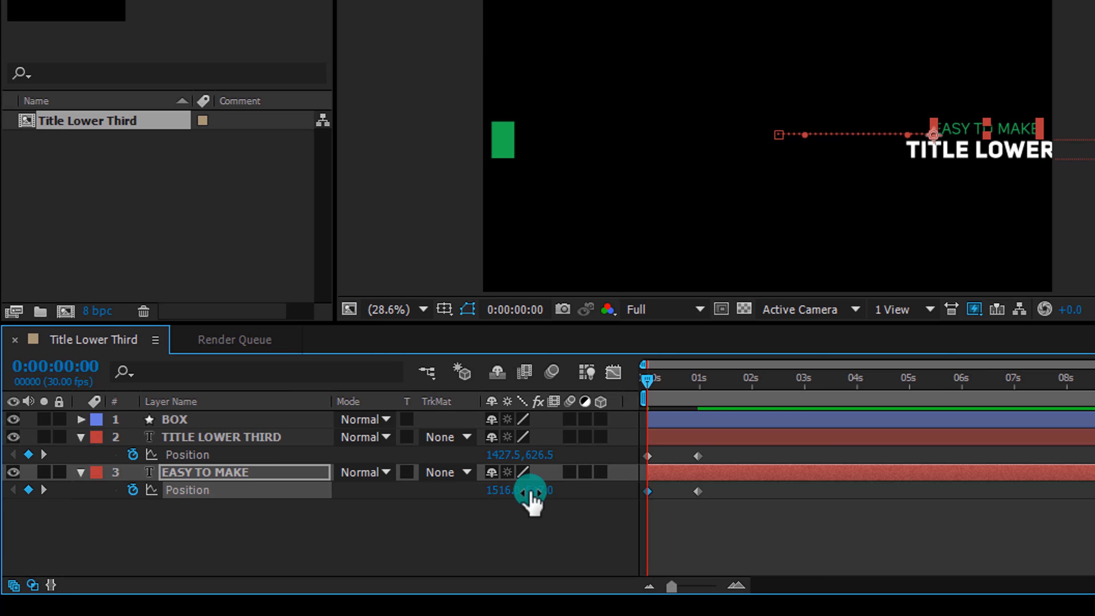
pyautogui.click(508, 535)
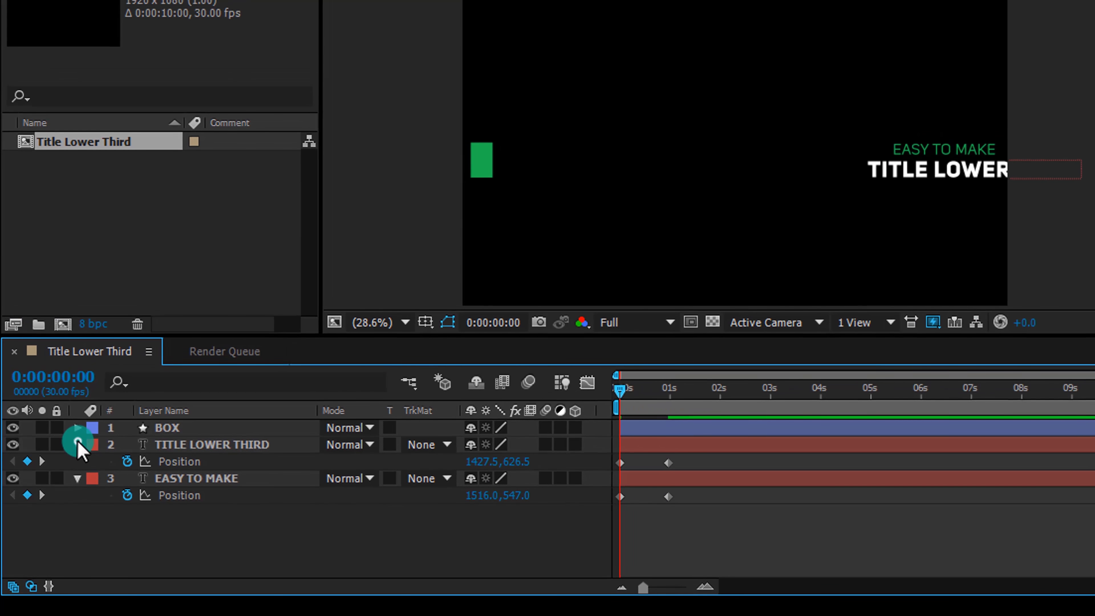
# Collapse the text layers and scrub the timeline to preview the sliding animation
pyautogui.click(81, 437)
pyautogui.click(80, 454)
pyautogui.moveTo(528, 428); pyautogui.dragTo(551, 433)
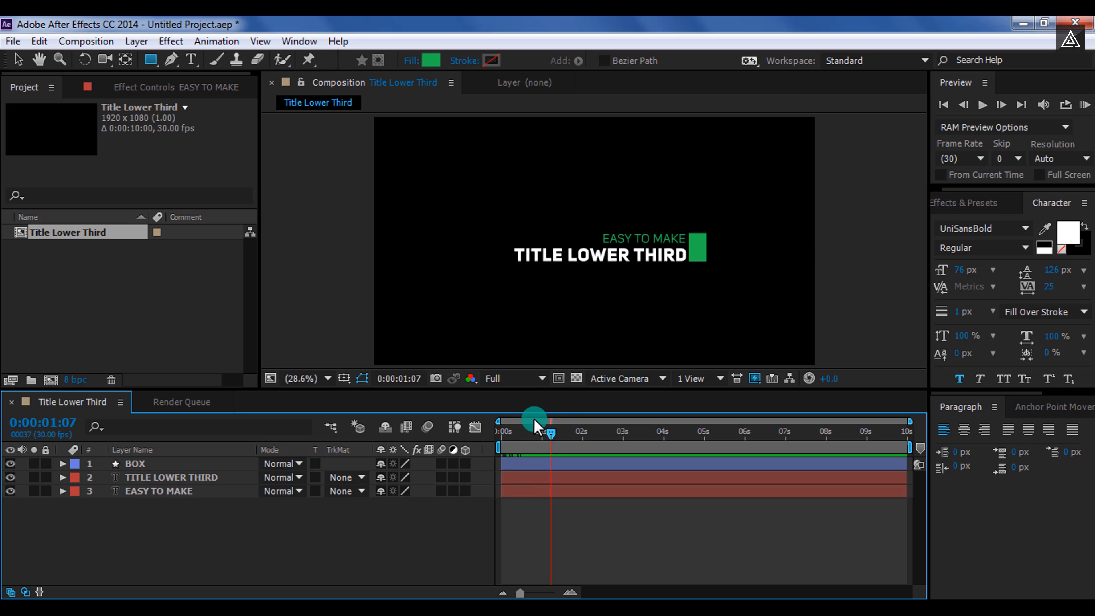
pyautogui.moveTo(533, 419)
pyautogui.mouseDown()
pyautogui.moveTo(501, 427)
pyautogui.moveTo(533, 439)
pyautogui.mouseUp()
pyautogui.click(362, 379)
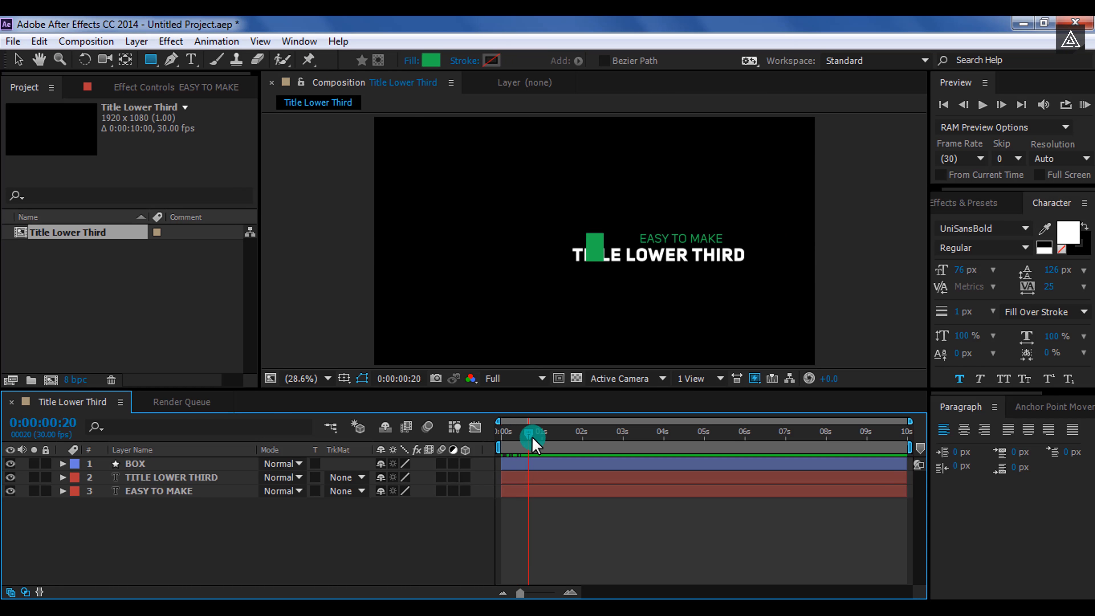
# Set the shape fill colour to grey 535353
pyautogui.click(431, 61)
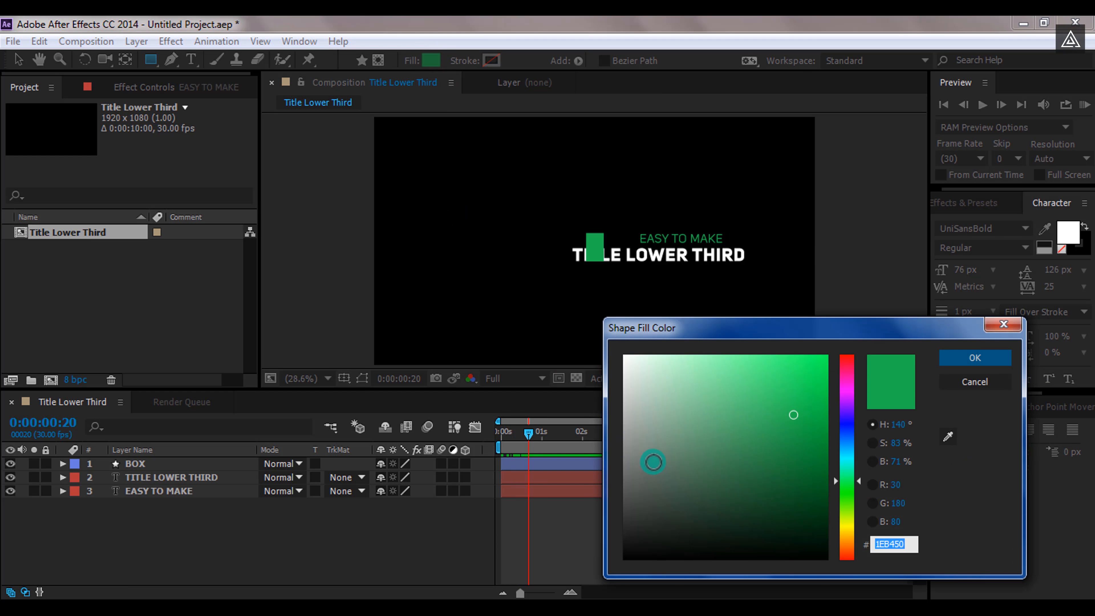
pyautogui.moveTo(653, 460); pyautogui.dragTo(593, 490)
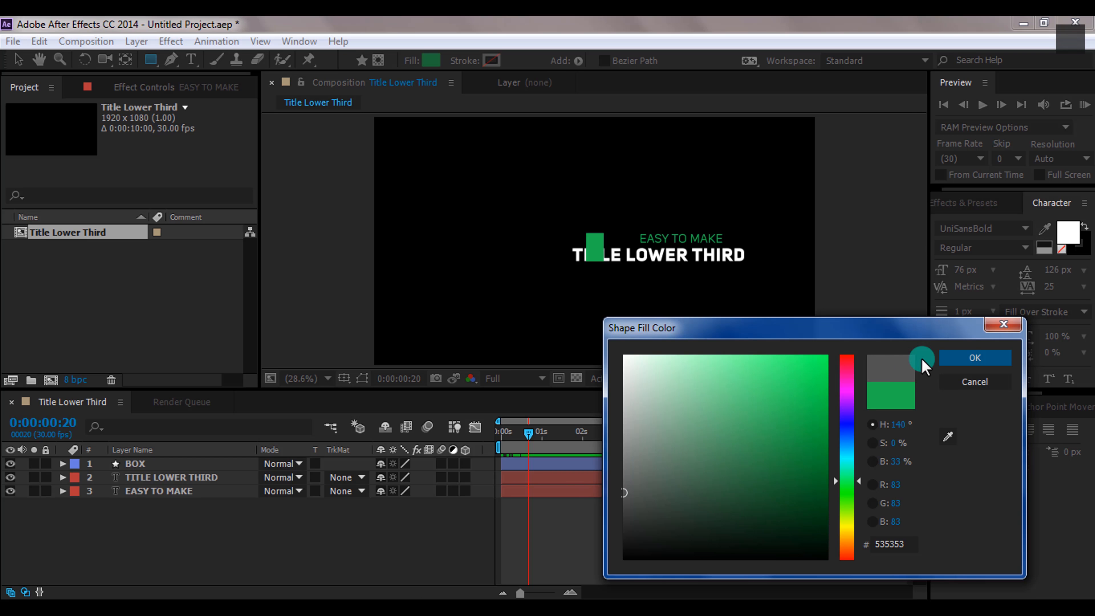
pyautogui.click(974, 358)
# At 0 seconds, draw a long grey rectangle bar stretching from the right edge of the frame to the green box
pyautogui.moveTo(530, 431); pyautogui.dragTo(492, 434)
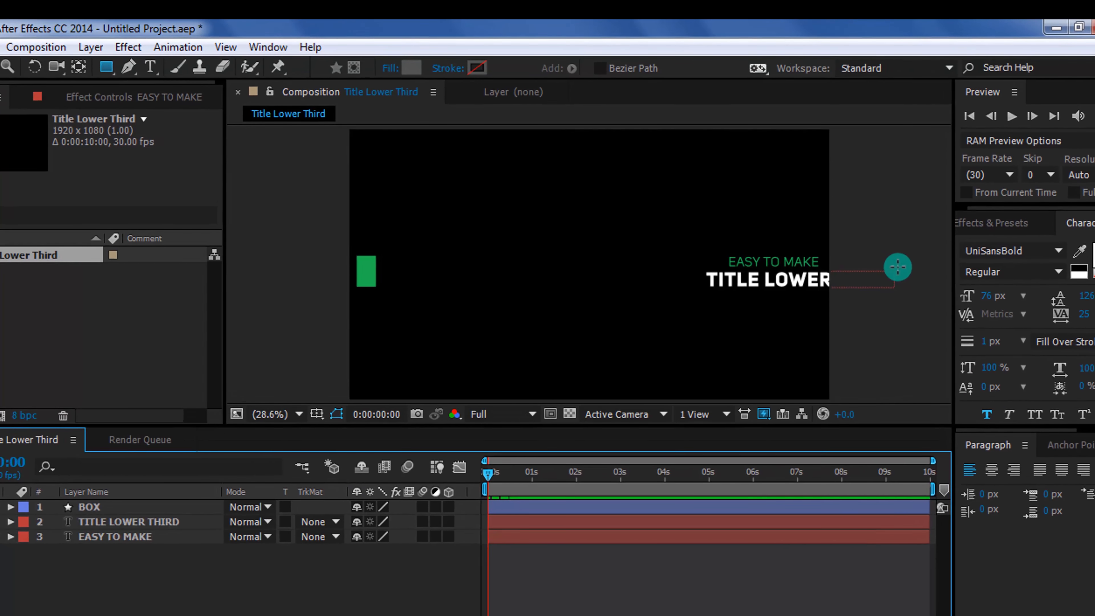
pyautogui.moveTo(878, 244); pyautogui.dragTo(755, 265)
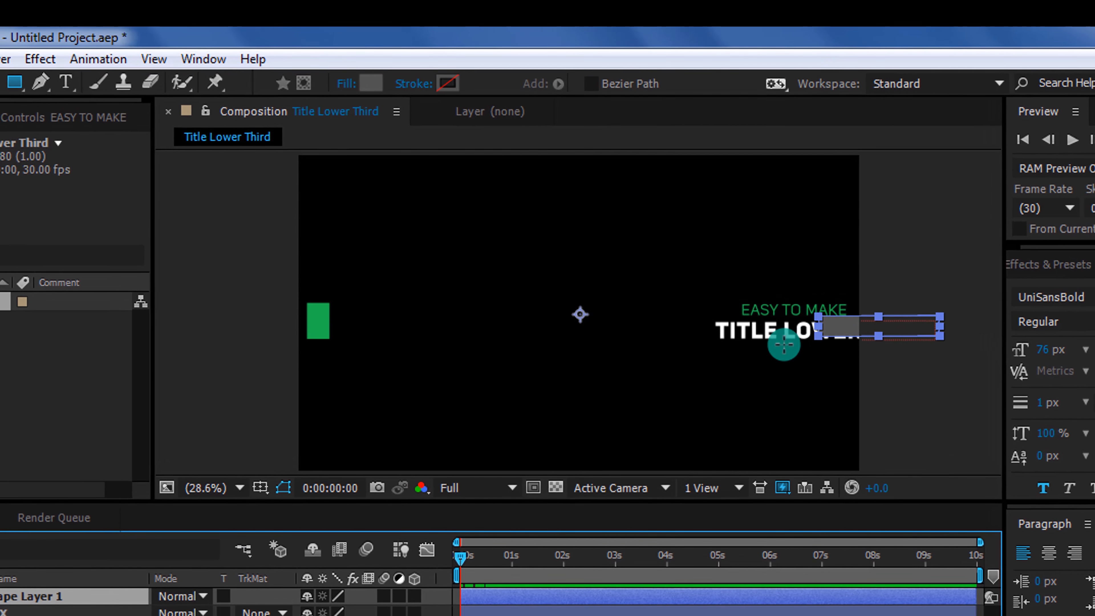
pyautogui.moveTo(784, 344); pyautogui.dragTo(310, 345)
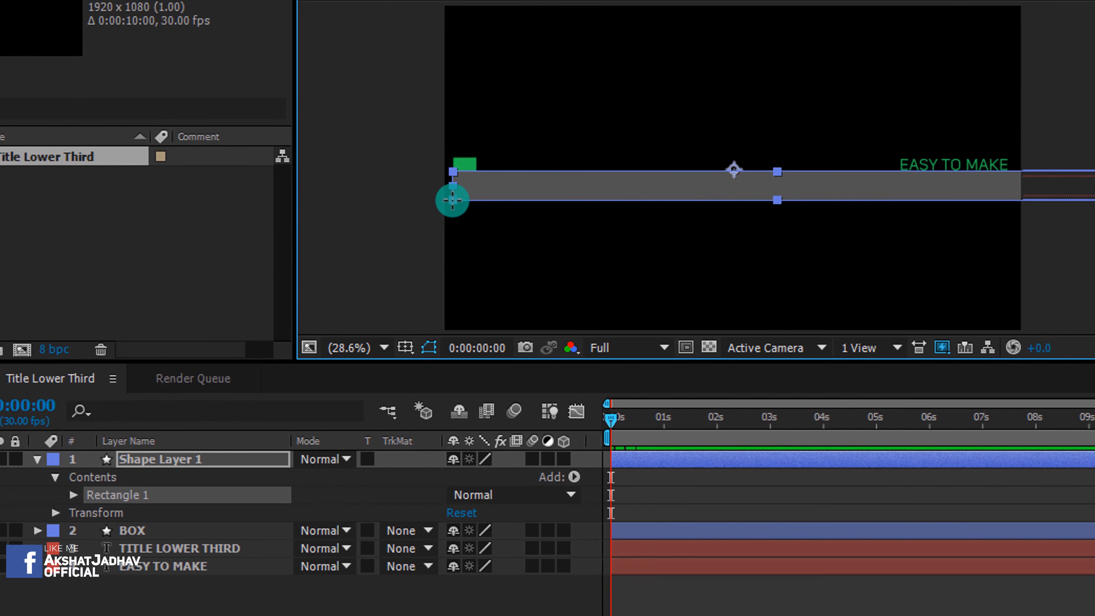
# Rename the new shape layer to Lower Text Matte and move it beneath the BOX layer
pyautogui.click(214, 460)
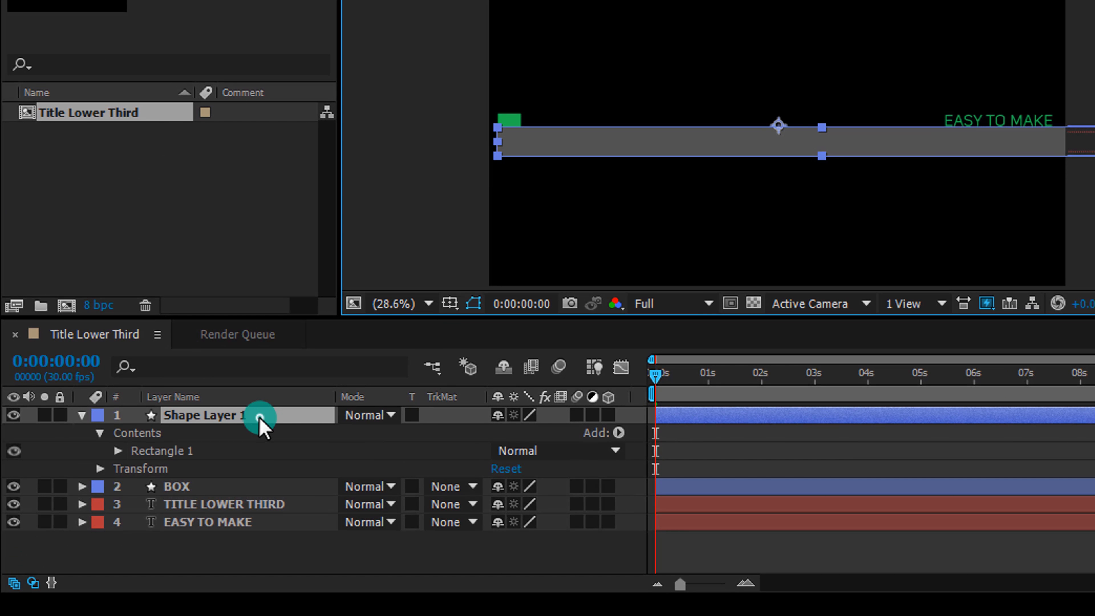
pyautogui.click(260, 418)
pyautogui.press('Return')
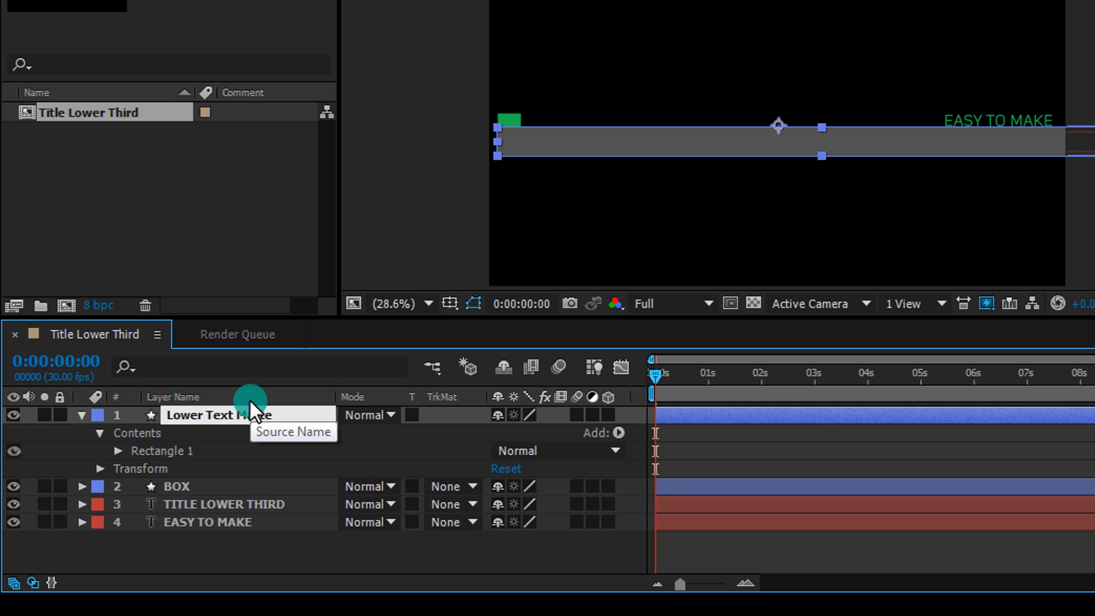
pyautogui.press('Return')
pyautogui.click(83, 415)
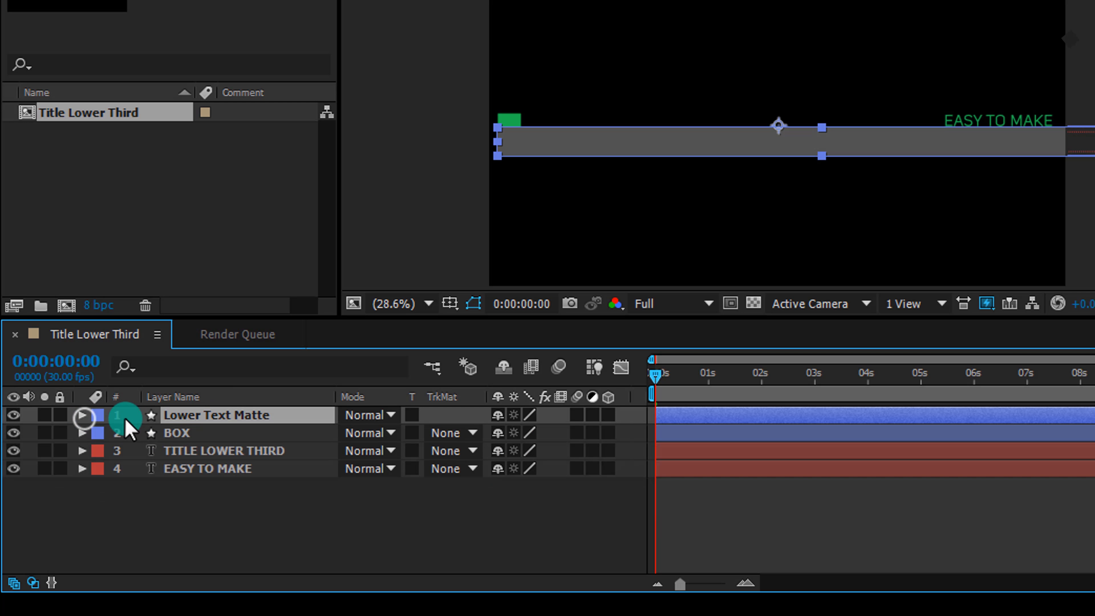
pyautogui.moveTo(219, 413); pyautogui.dragTo(231, 442)
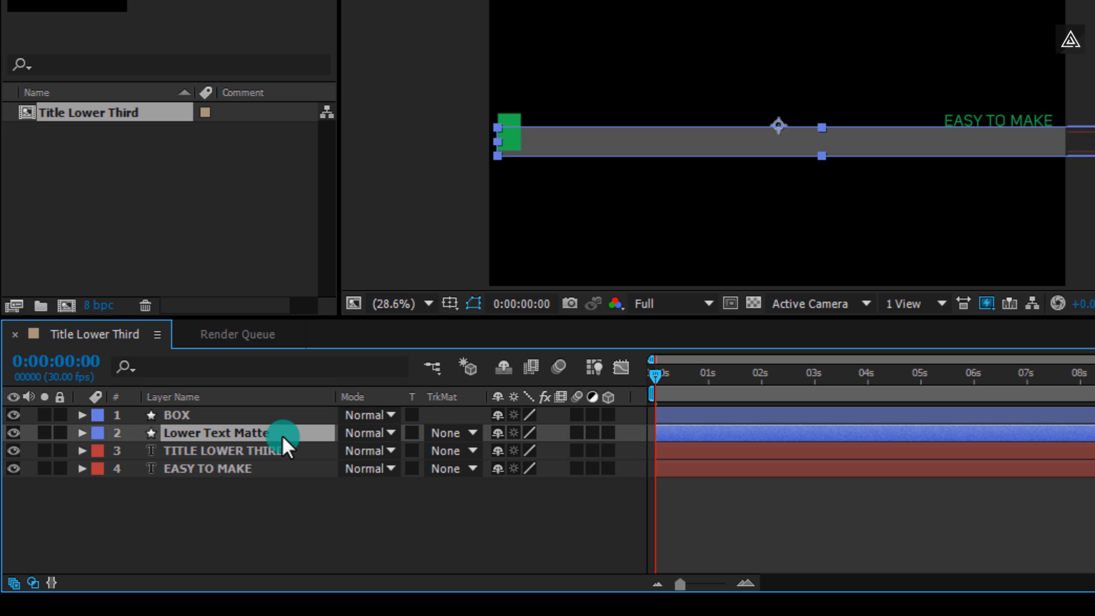
# Keyframe the Lower Text Matte position at 0 seconds, and at 1 second slide it right to about x 2305
pyautogui.press('p')
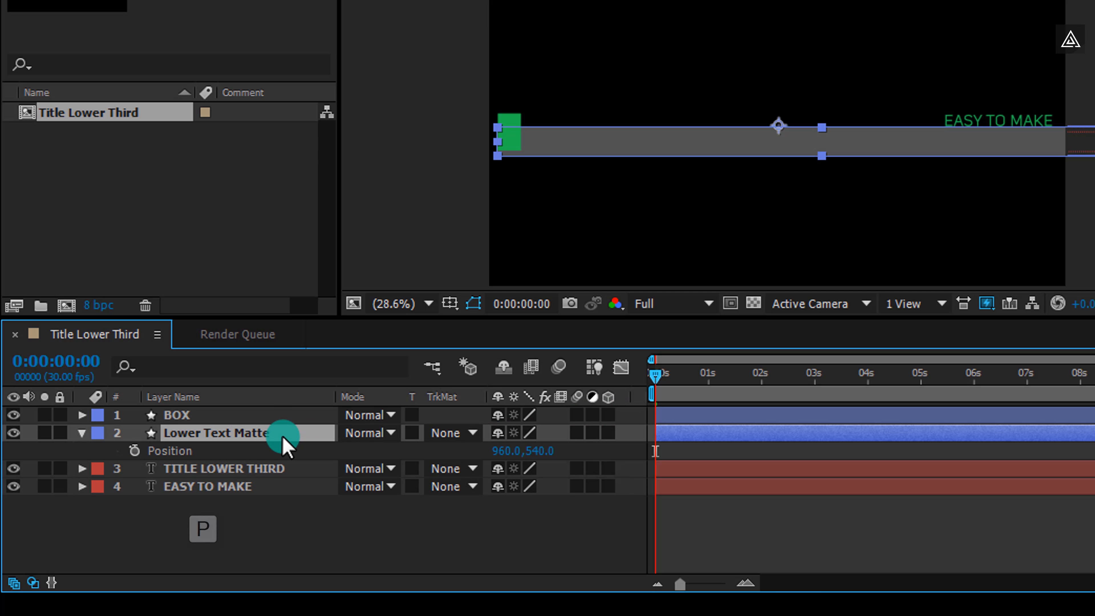
pyautogui.click(134, 451)
pyautogui.moveTo(654, 380); pyautogui.dragTo(711, 390)
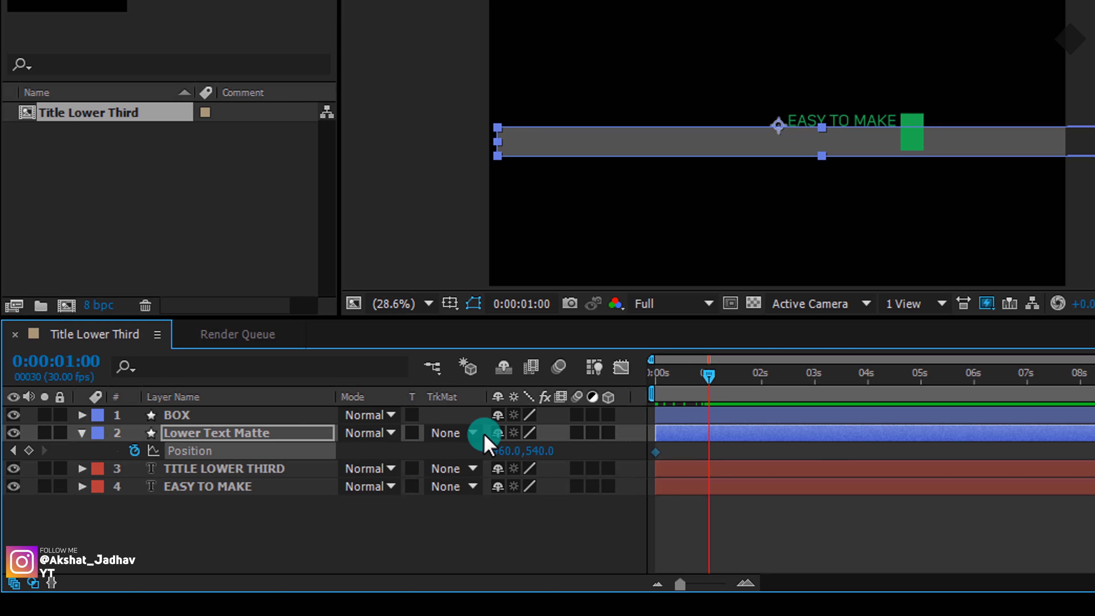
pyautogui.moveTo(502, 453); pyautogui.dragTo(914, 457)
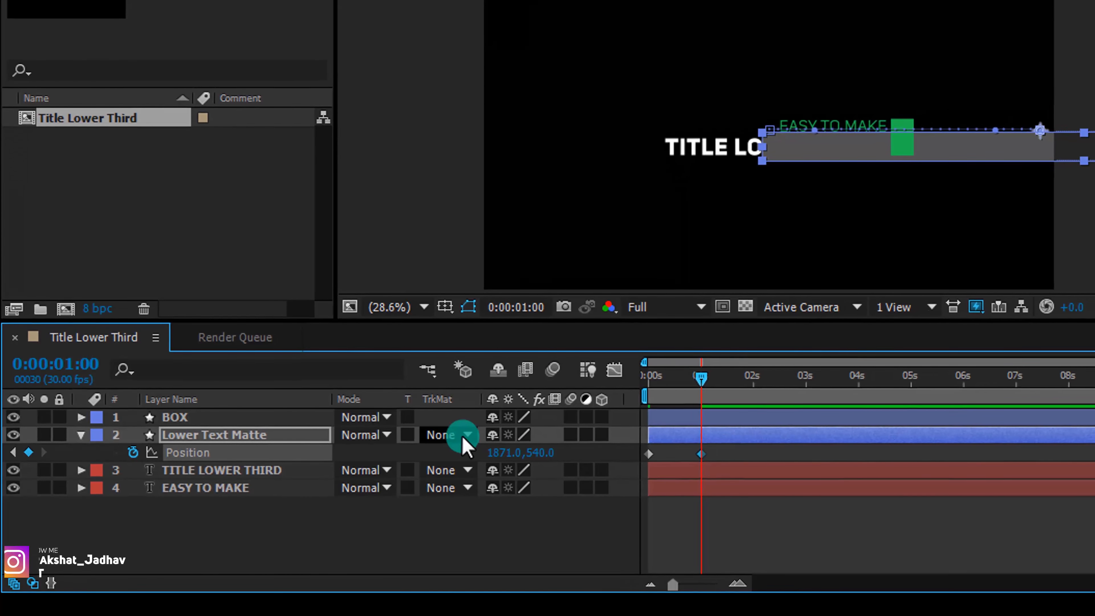
pyautogui.moveTo(491, 451); pyautogui.dragTo(887, 448)
pyautogui.moveTo(805, 464); pyautogui.dragTo(871, 459)
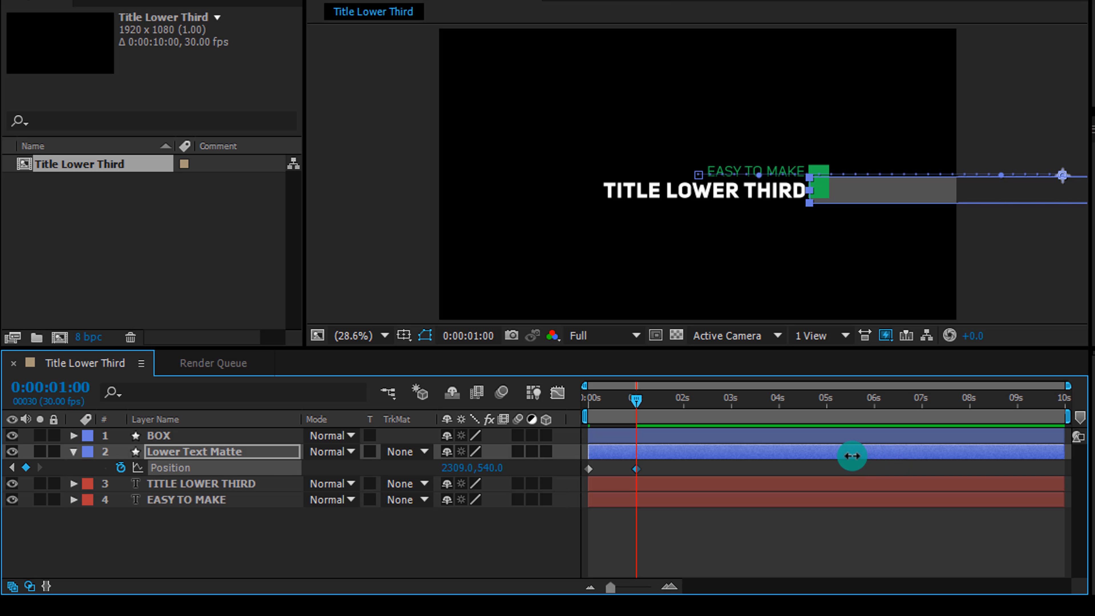
pyautogui.click(560, 524)
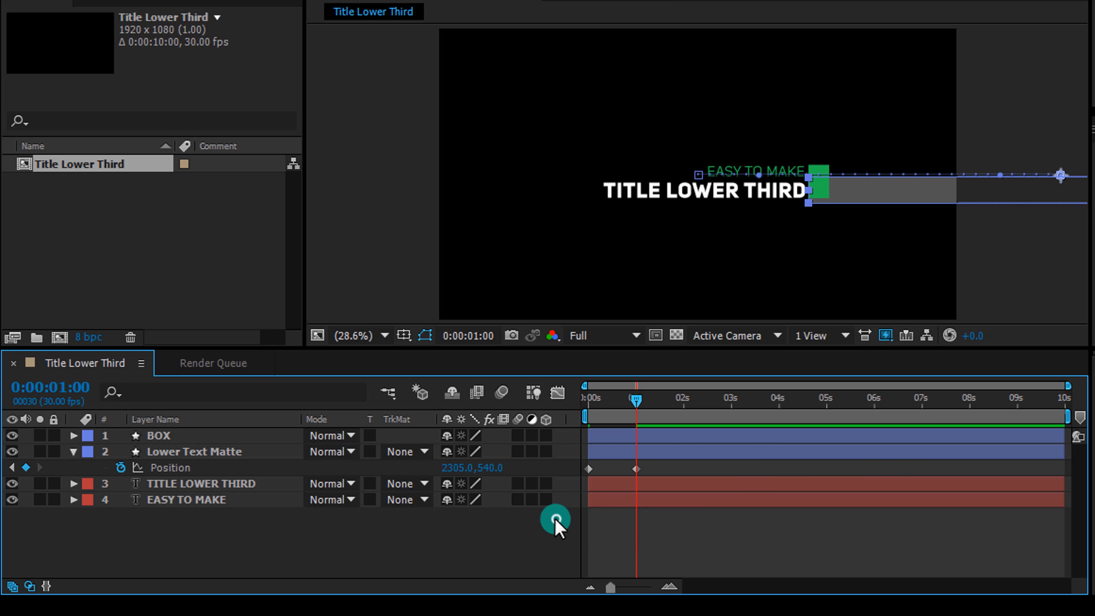
# Set the TITLE LOWER THIRD layer's track matte to Alpha Inverted Matte using Lower Text Matte
pyautogui.click(73, 452)
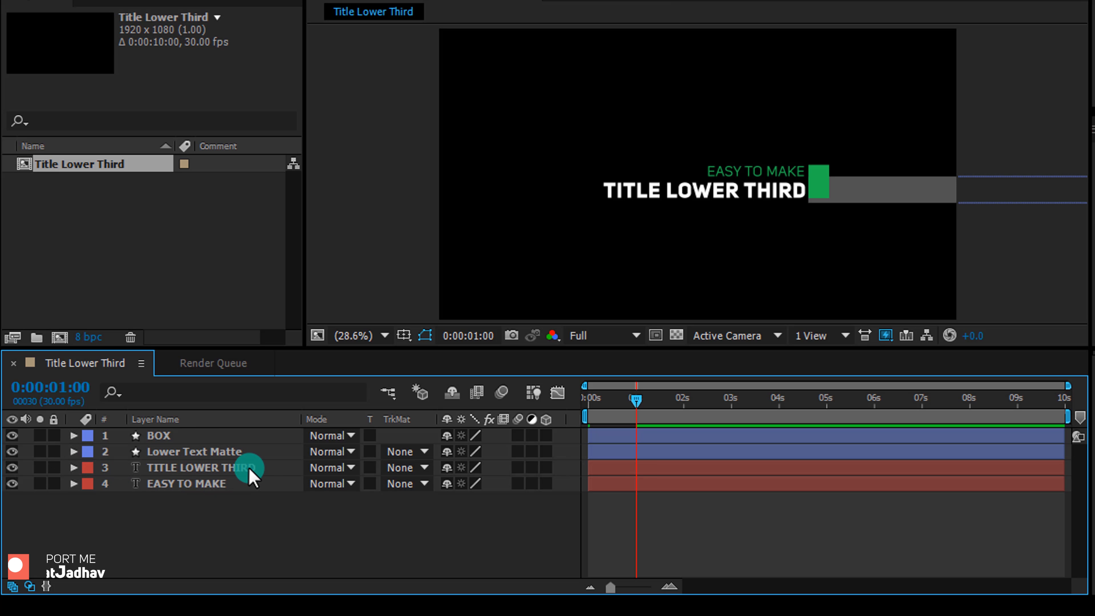
pyautogui.click(400, 468)
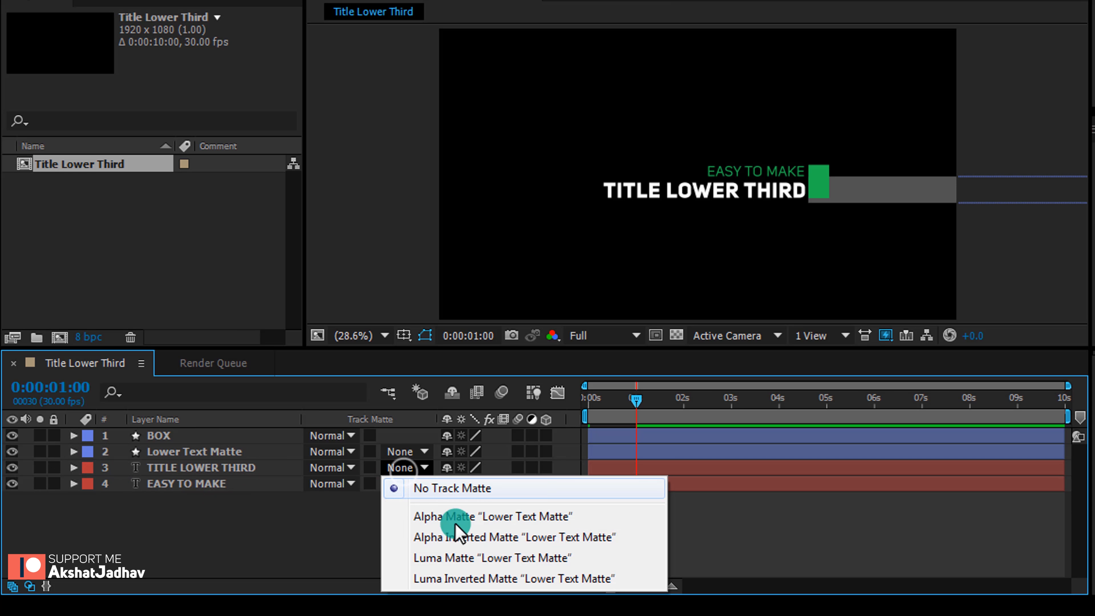
pyautogui.click(464, 536)
# At 0 seconds, draw a second grey rectangle bar from the green box across to the right edge of the frame, just above it
pyautogui.click(610, 409)
pyautogui.moveTo(609, 408); pyautogui.dragTo(643, 418)
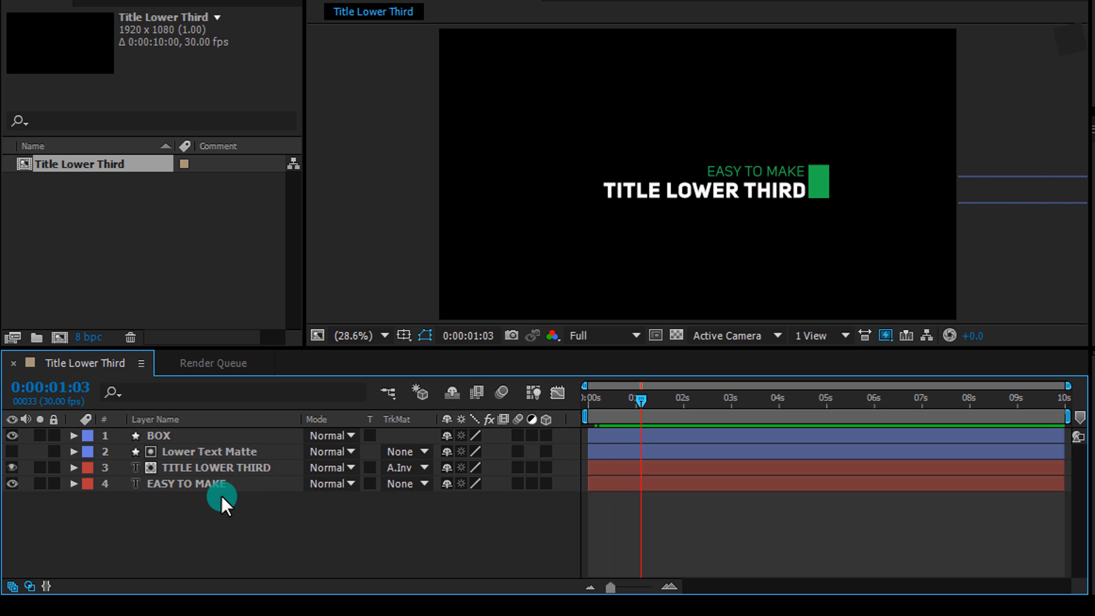
pyautogui.moveTo(623, 406); pyautogui.dragTo(579, 414)
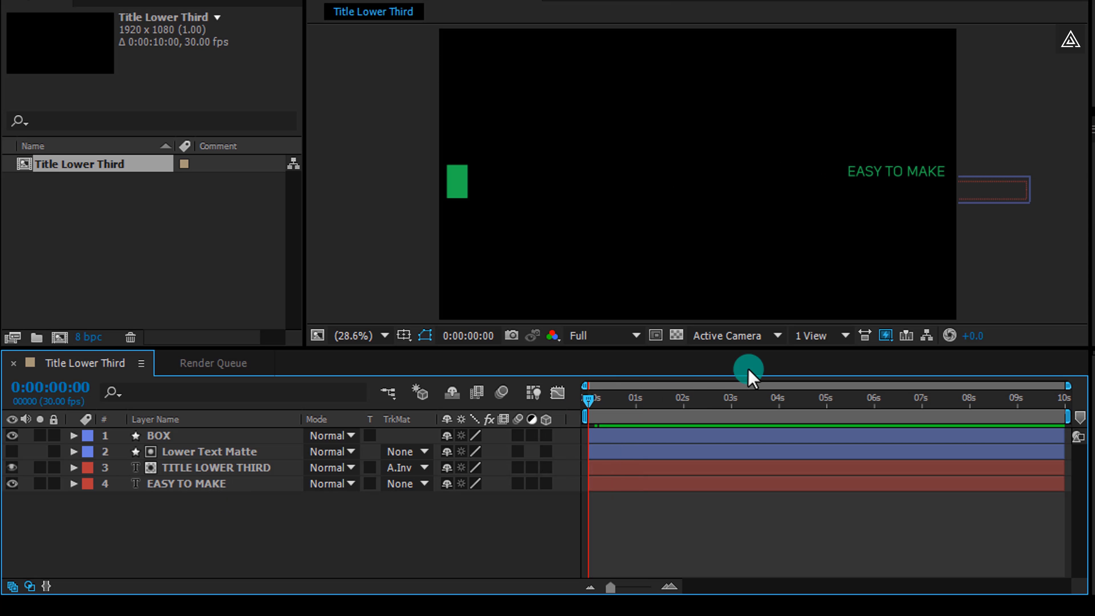
pyautogui.moveTo(962, 161)
pyautogui.mouseDown()
pyautogui.moveTo(857, 176)
pyautogui.moveTo(444, 181)
pyautogui.mouseUp()
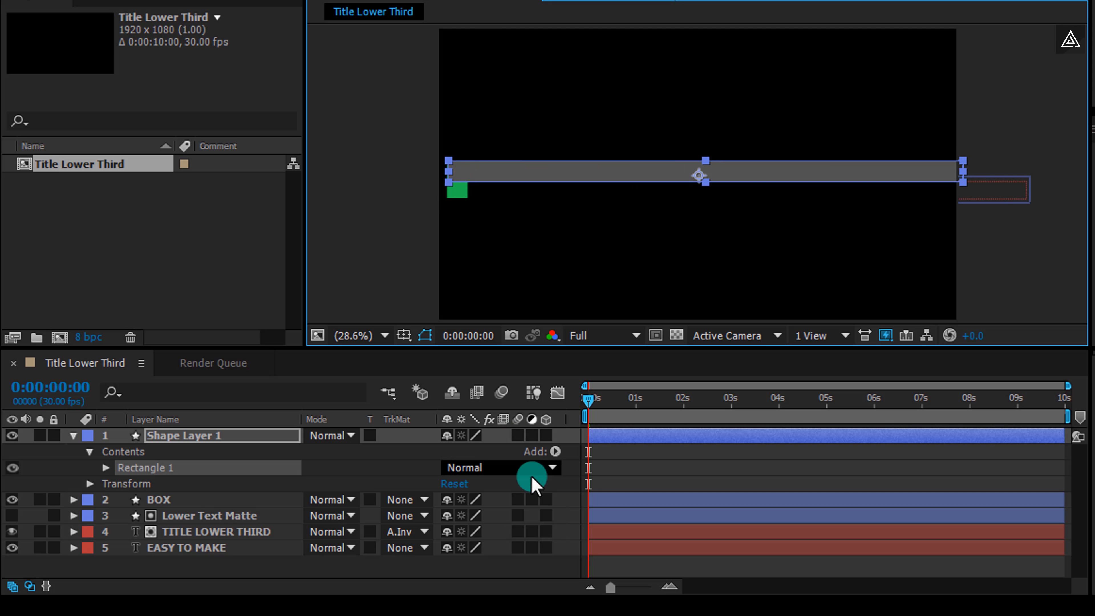
pyautogui.click(575, 476)
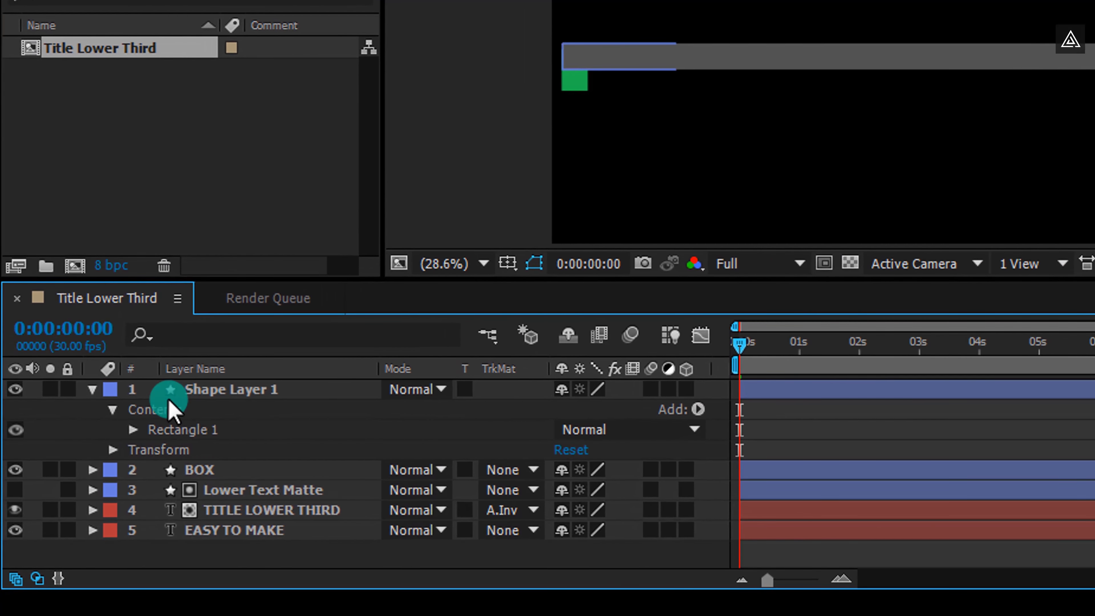
# Rename the new shape layer to Upper Text Matte and move it beneath the TITLE LOWER THIRD layer
pyautogui.click(184, 430)
pyautogui.click(238, 372)
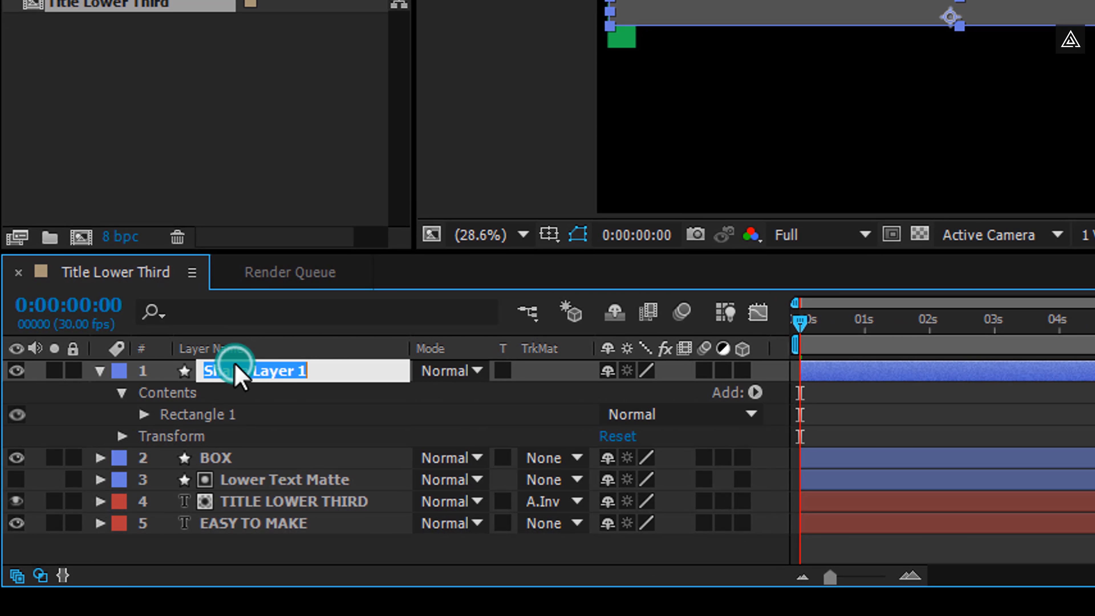
pyautogui.write('Upper Text Matte')
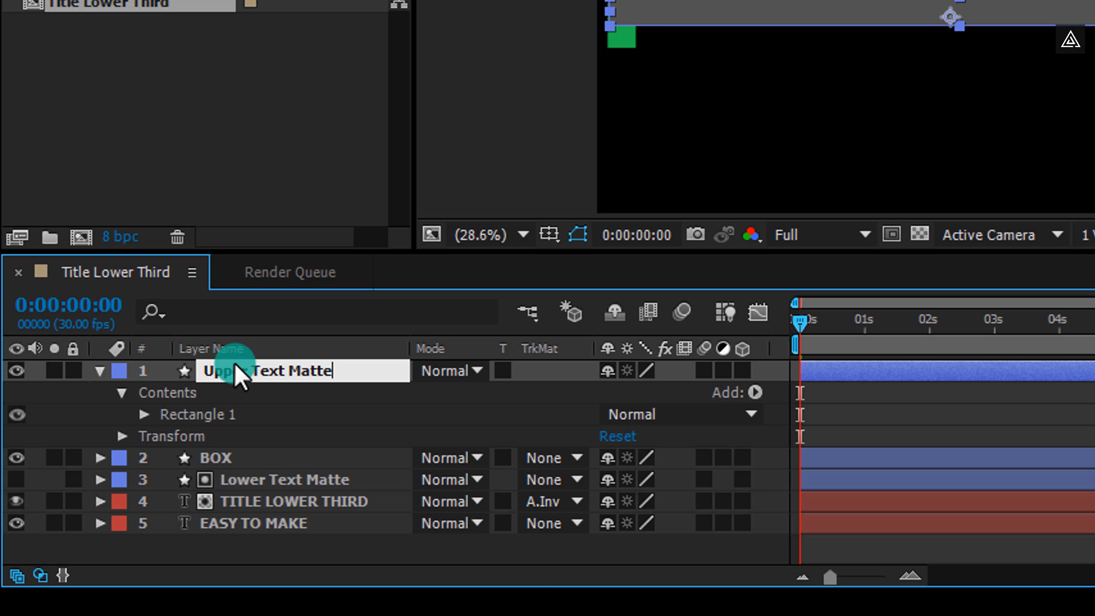
pyautogui.press('Return')
pyautogui.click(111, 375)
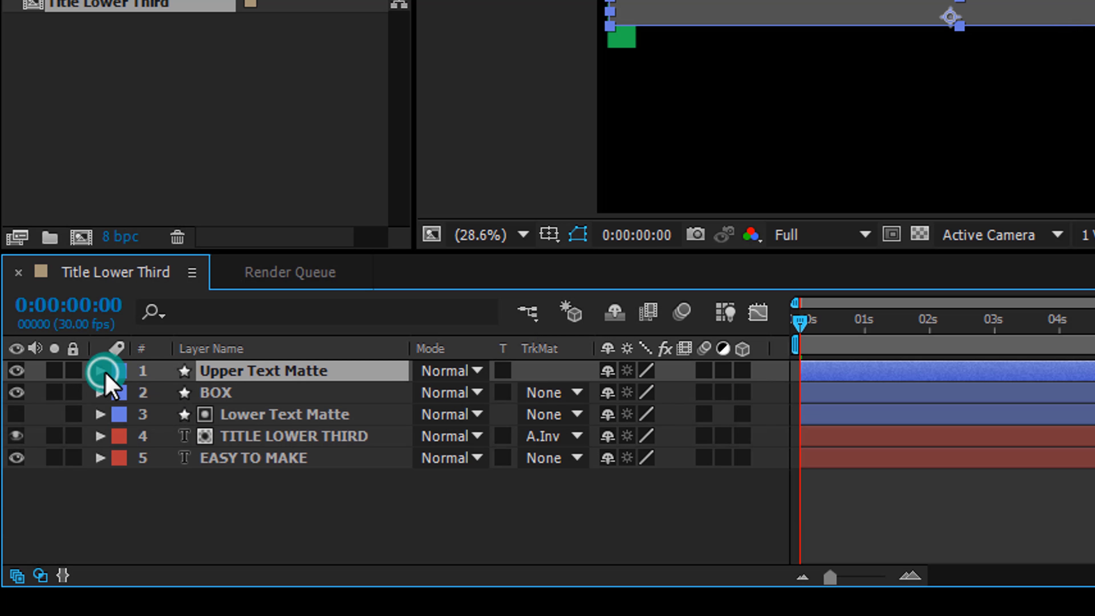
pyautogui.moveTo(247, 371); pyautogui.dragTo(283, 440)
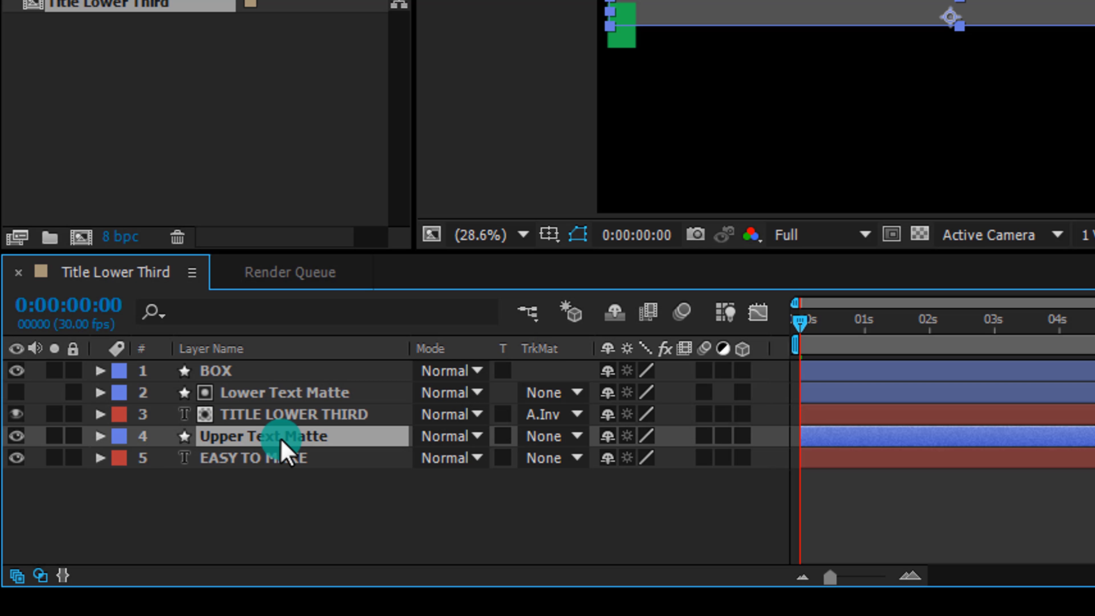
# Keyframe the Upper Text Matte position at 0 seconds, and at 1 second slide it right to about x 2299
pyautogui.press('p')
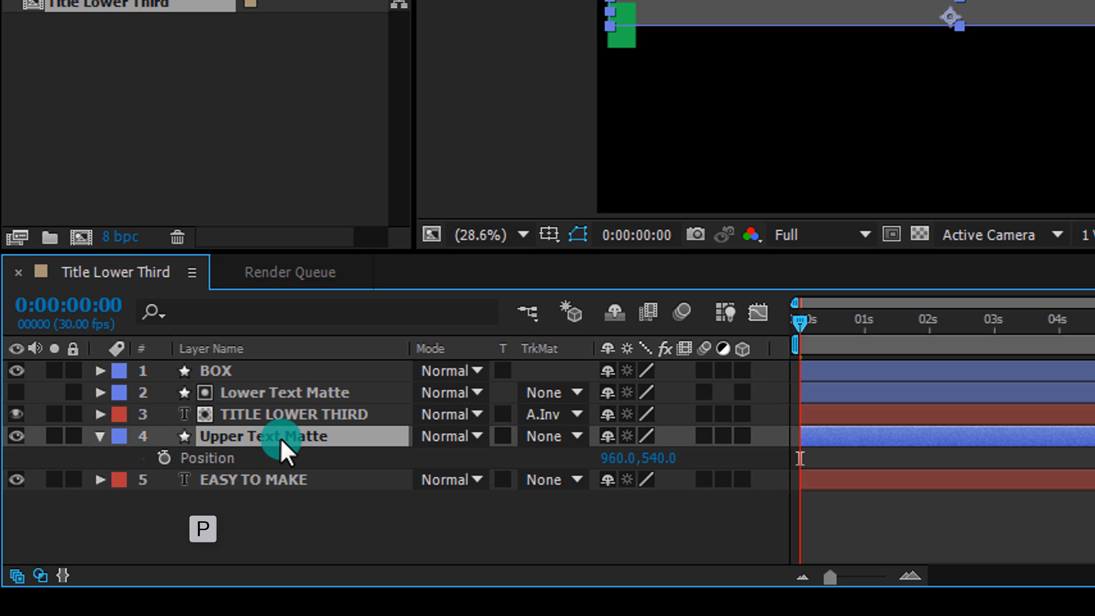
pyautogui.click(163, 458)
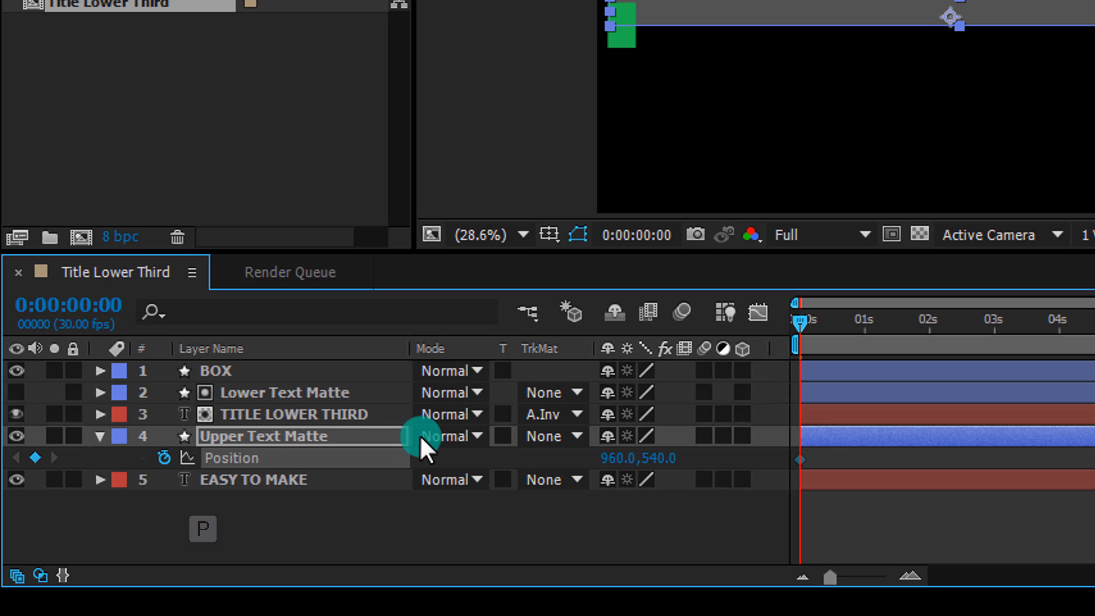
pyautogui.moveTo(802, 328); pyautogui.dragTo(856, 350)
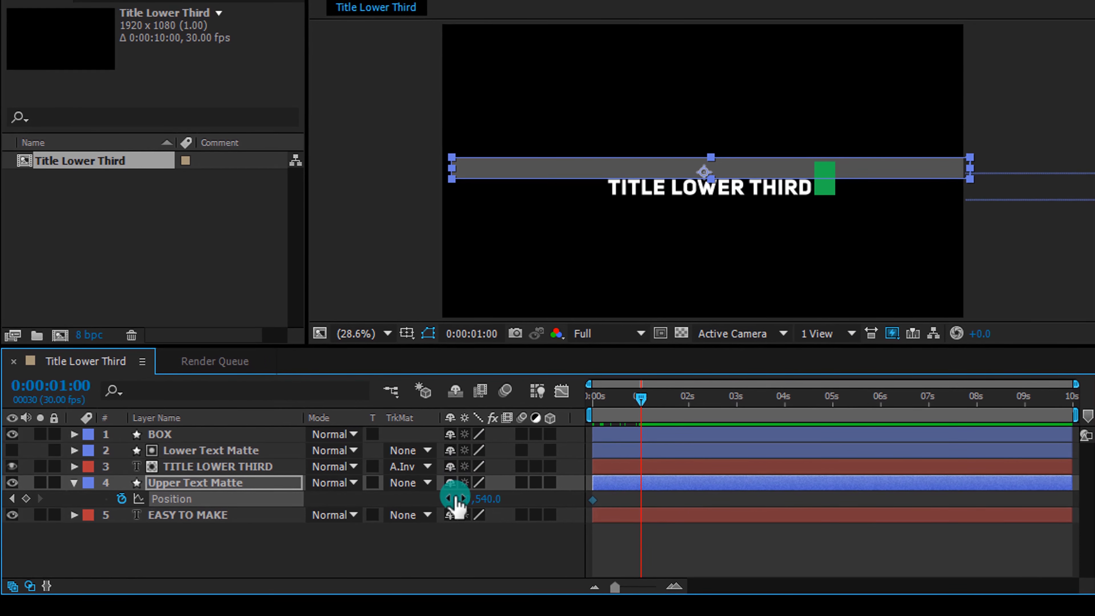
pyautogui.moveTo(457, 504); pyautogui.dragTo(1055, 498)
pyautogui.moveTo(455, 499); pyautogui.dragTo(464, 496)
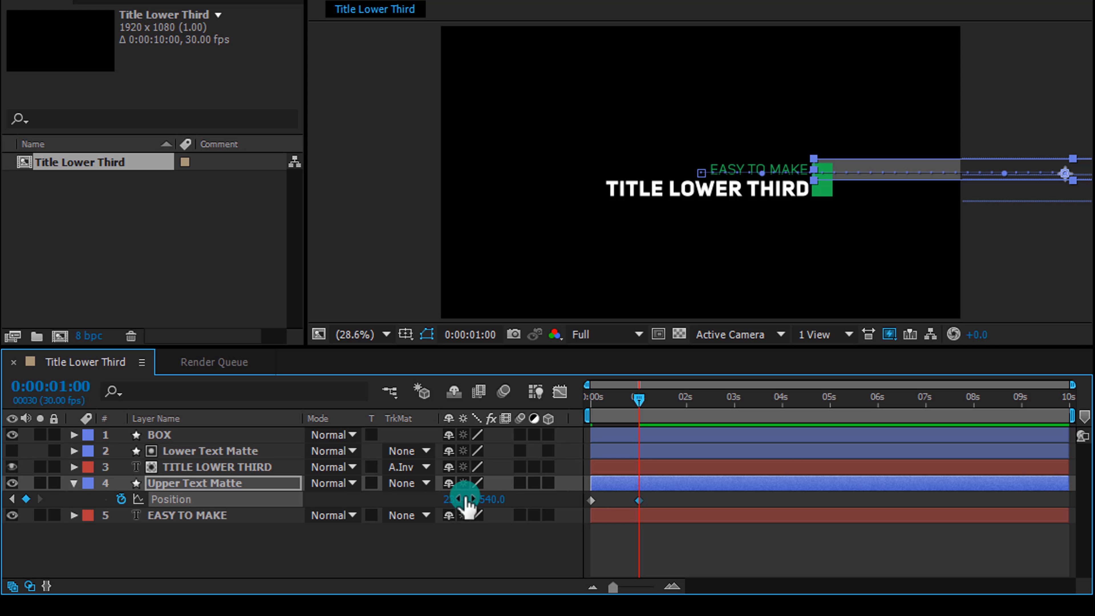
pyautogui.click(534, 543)
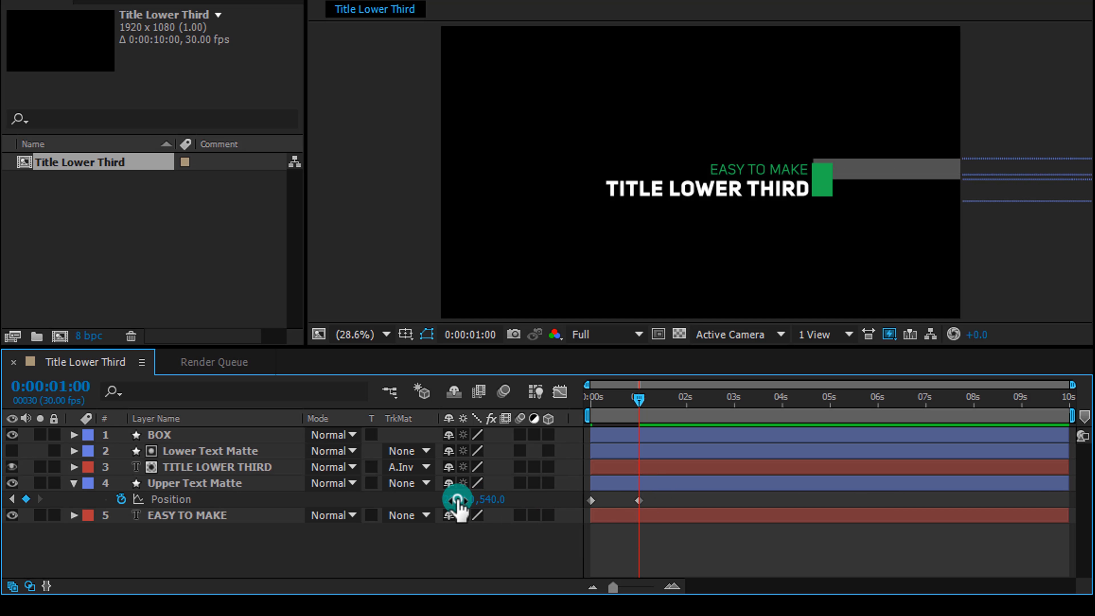
pyautogui.click(446, 496)
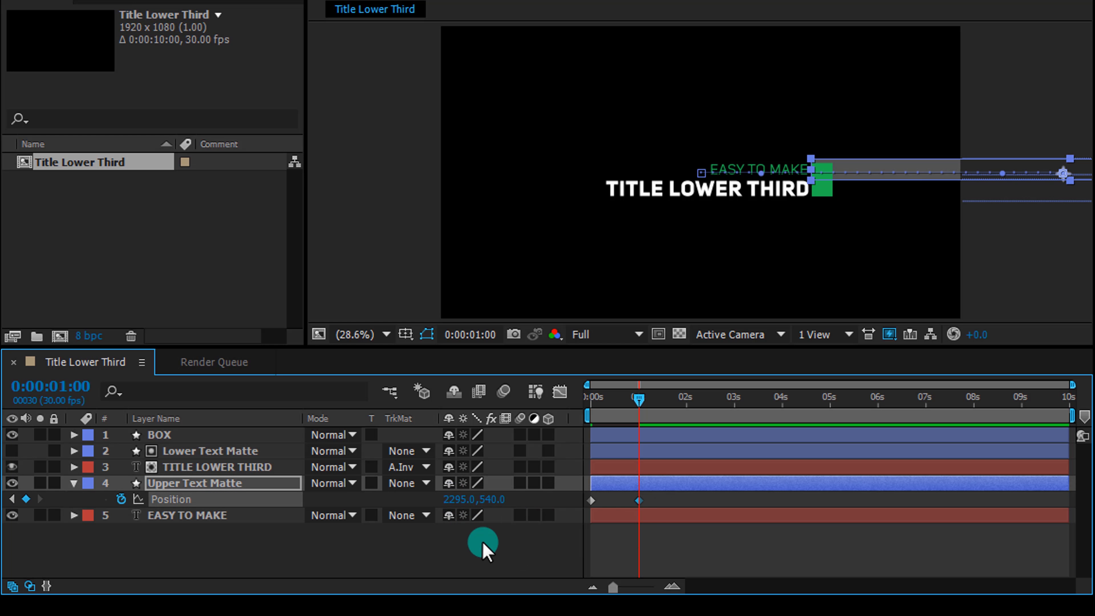
pyautogui.click(488, 554)
pyautogui.click(452, 500)
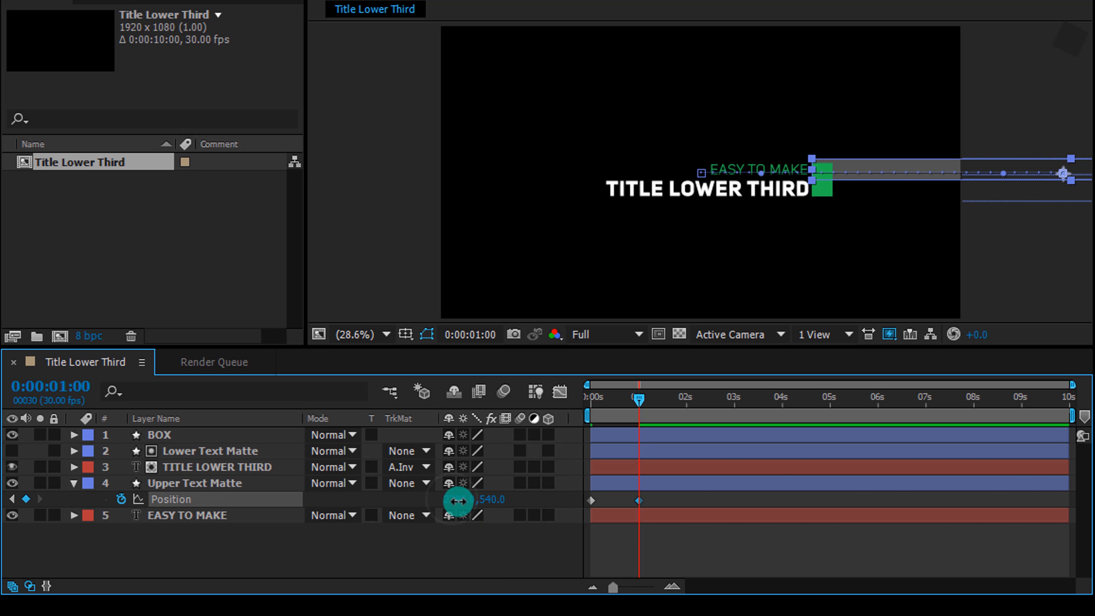
pyautogui.click(484, 543)
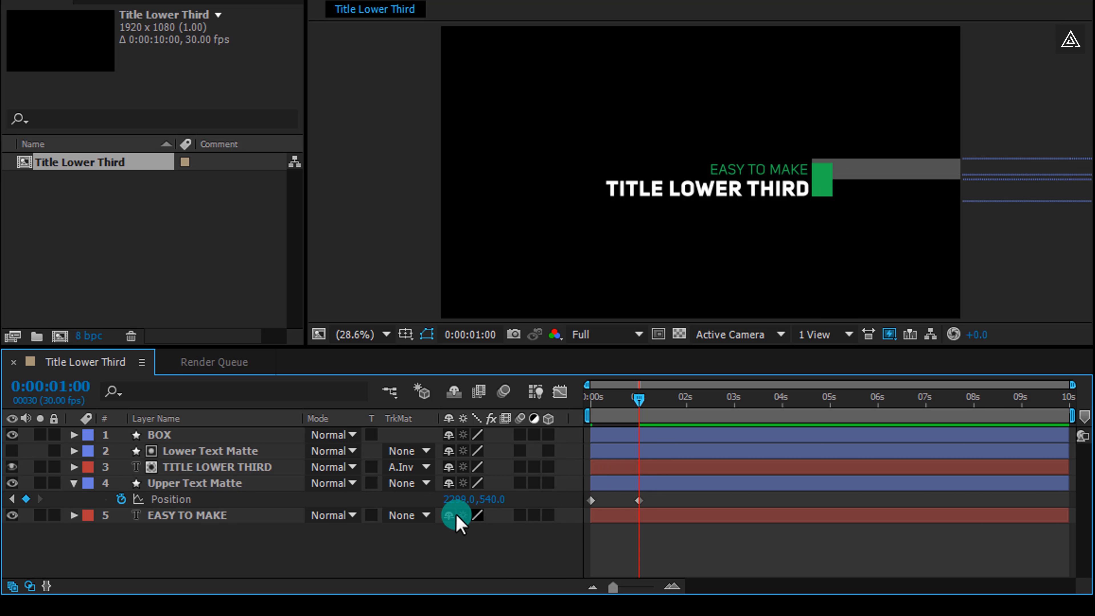
# Set the EASY TO MAKE layer's track matte to Alpha Inverted Matte using Upper Text Matte
pyautogui.click(75, 483)
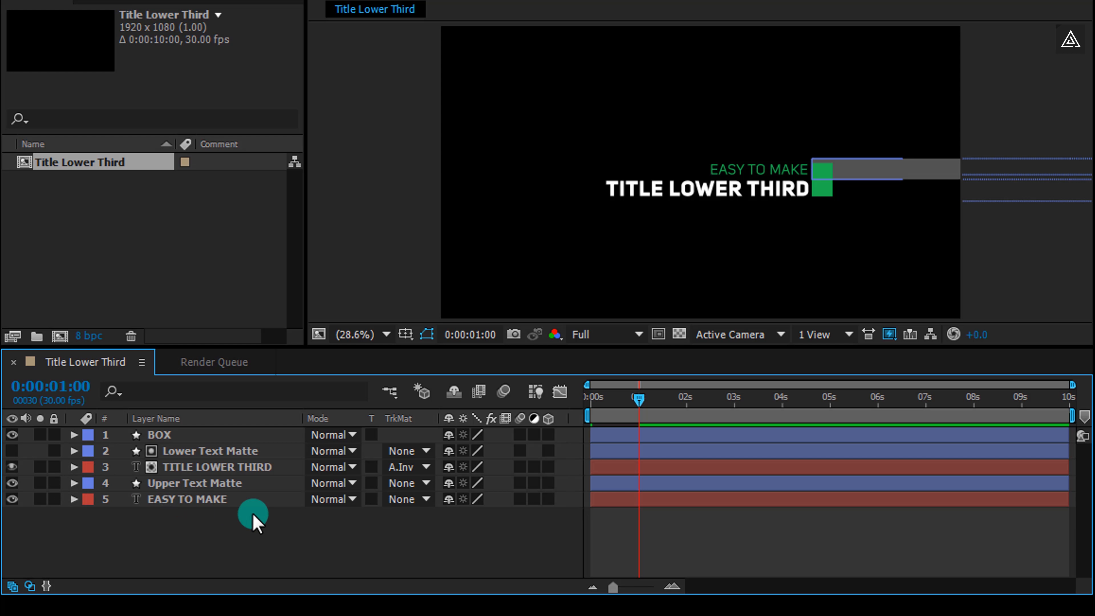
pyautogui.click(426, 500)
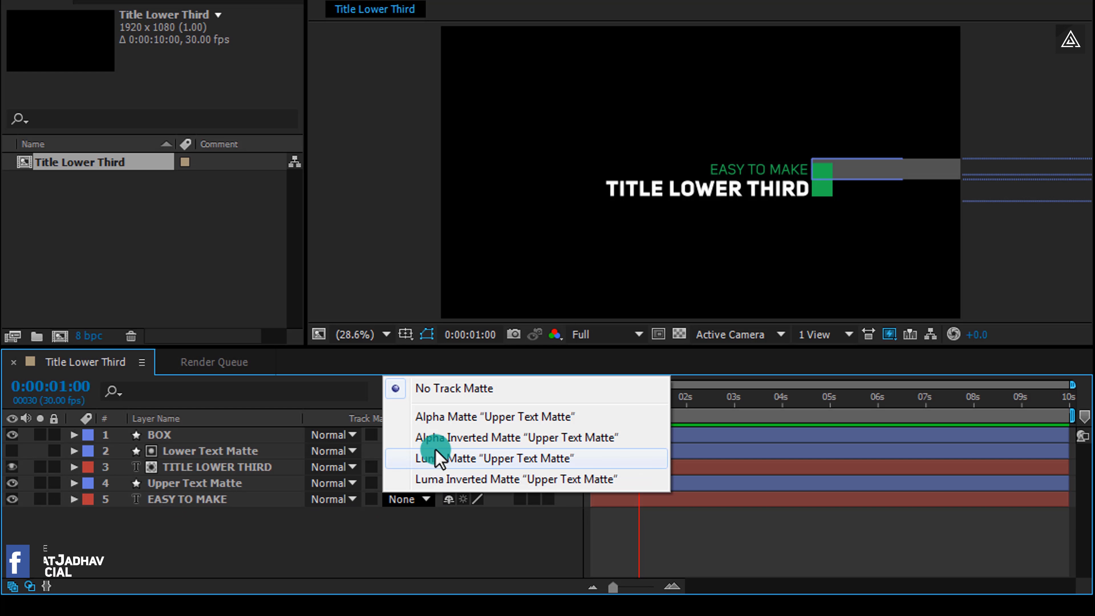
pyautogui.click(438, 438)
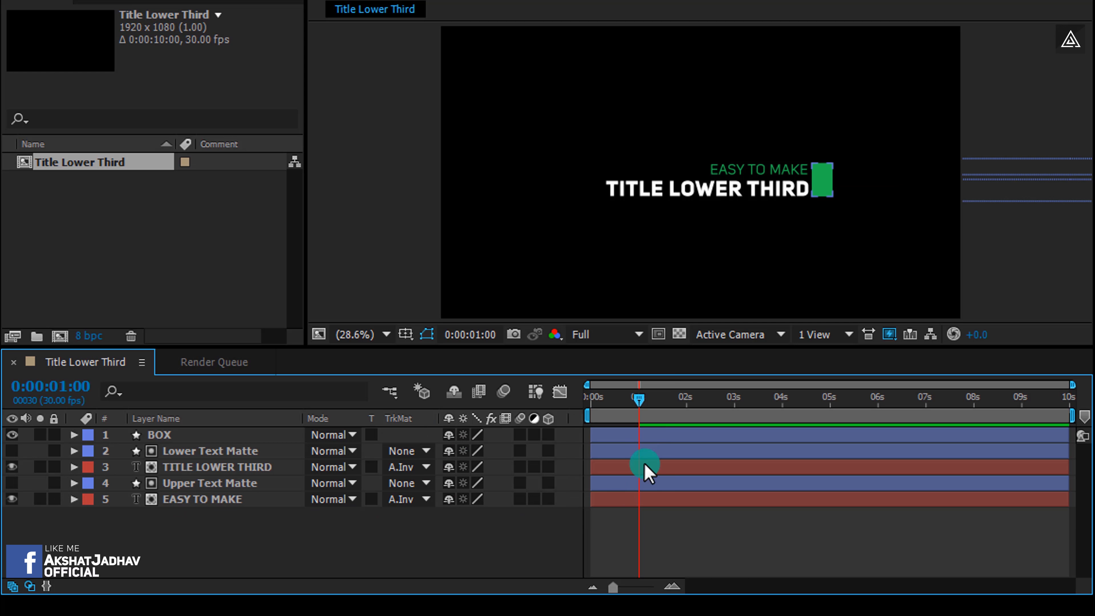
# Reveal the position keyframes of all layers and line up their 1-second keyframes
pyautogui.moveTo(637, 396); pyautogui.dragTo(657, 412)
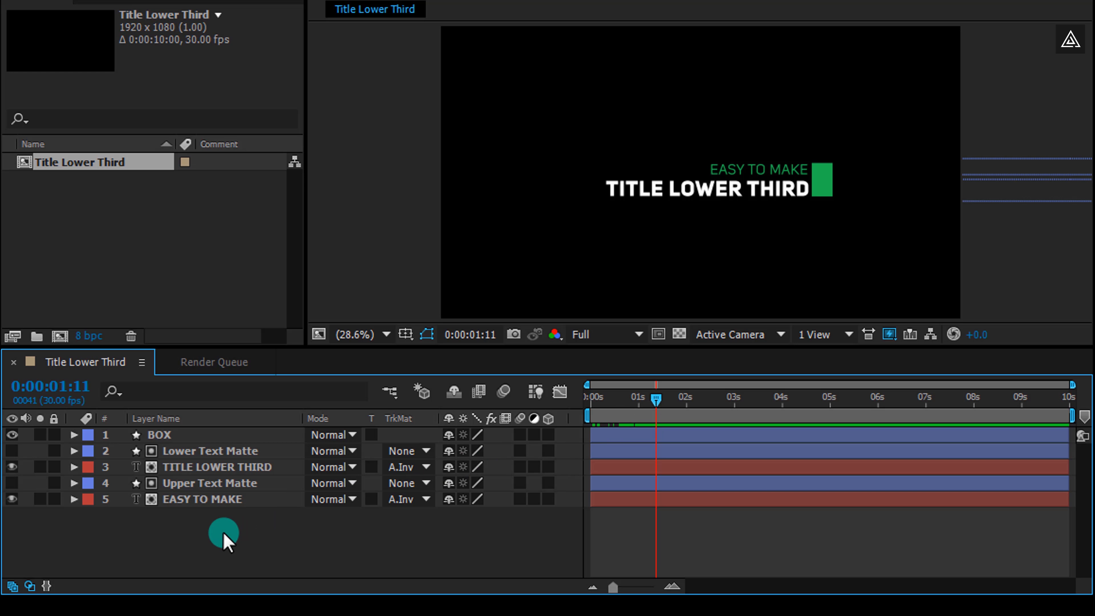
pyautogui.moveTo(221, 534); pyautogui.dragTo(199, 434)
pyautogui.press('u')
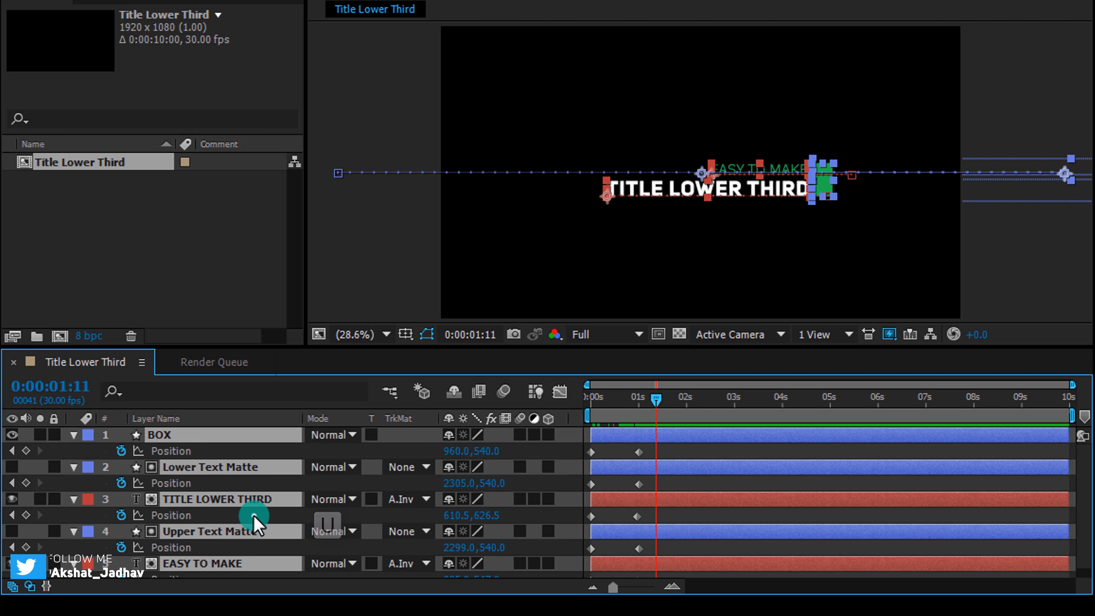
pyautogui.click(253, 515)
pyautogui.scroll(-1, 657, 467)
pyautogui.click(638, 512)
pyautogui.moveTo(637, 506); pyautogui.dragTo(639, 506)
pyautogui.moveTo(636, 570); pyautogui.dragTo(639, 570)
pyautogui.moveTo(655, 399); pyautogui.dragTo(639, 399)
# Select all position keyframes and apply Easy Ease to them
pyautogui.click(677, 485)
pyautogui.click(664, 437)
pyautogui.moveTo(650, 444); pyautogui.dragTo(578, 584)
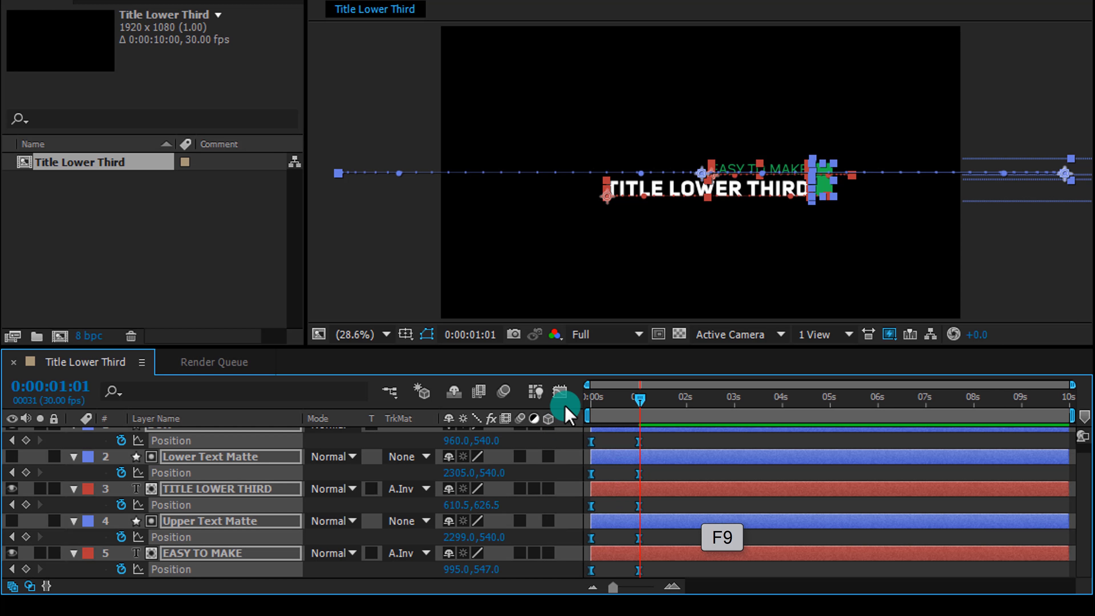
pyautogui.click(623, 438)
# Play back the animation from the start to review the eased motion
pyautogui.moveTo(638, 400); pyautogui.dragTo(578, 398)
pyautogui.press('space')
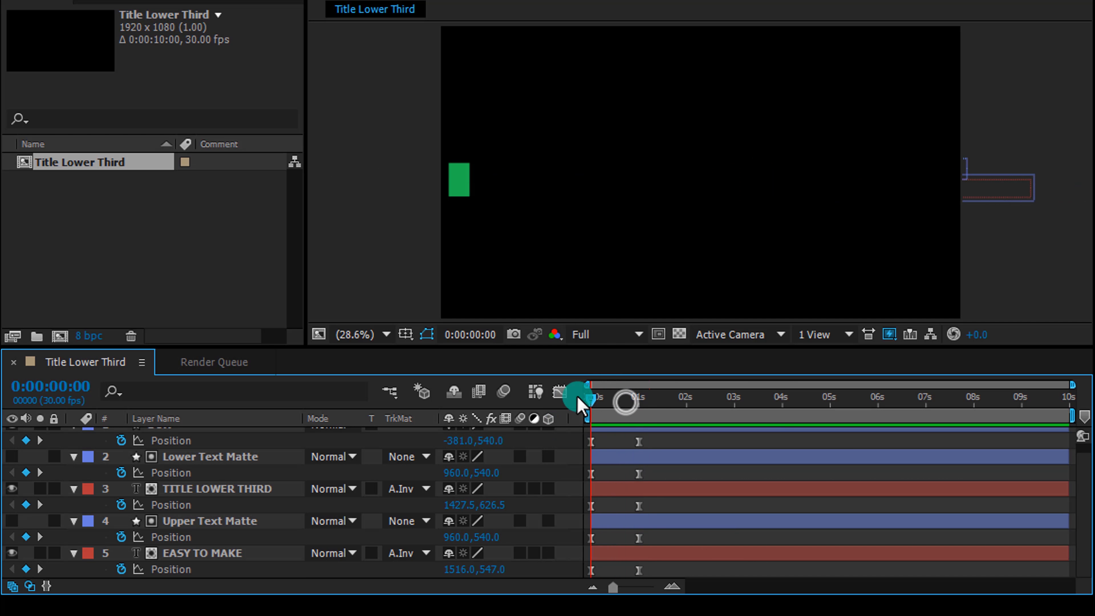
pyautogui.press('space')
# In the Graph Editor, pull out the ease handles of all position keyframes to sharpen the speed curve
pyautogui.moveTo(663, 446); pyautogui.dragTo(570, 578)
pyautogui.click(560, 393)
pyautogui.click(662, 513)
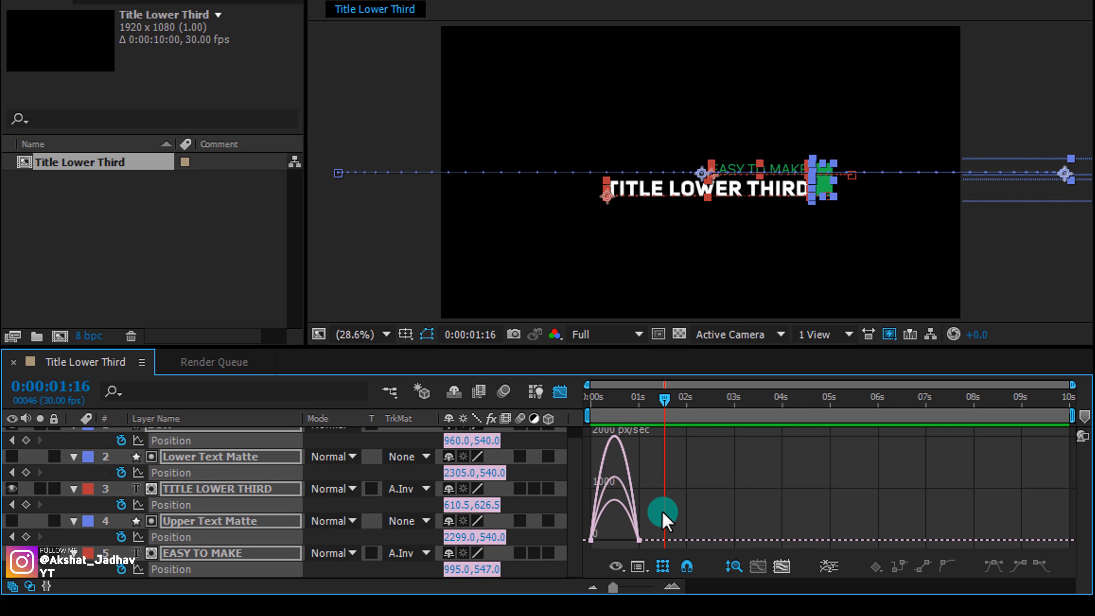
pyautogui.moveTo(651, 535); pyautogui.dragTo(603, 531)
pyautogui.click(560, 392)
pyautogui.click(616, 506)
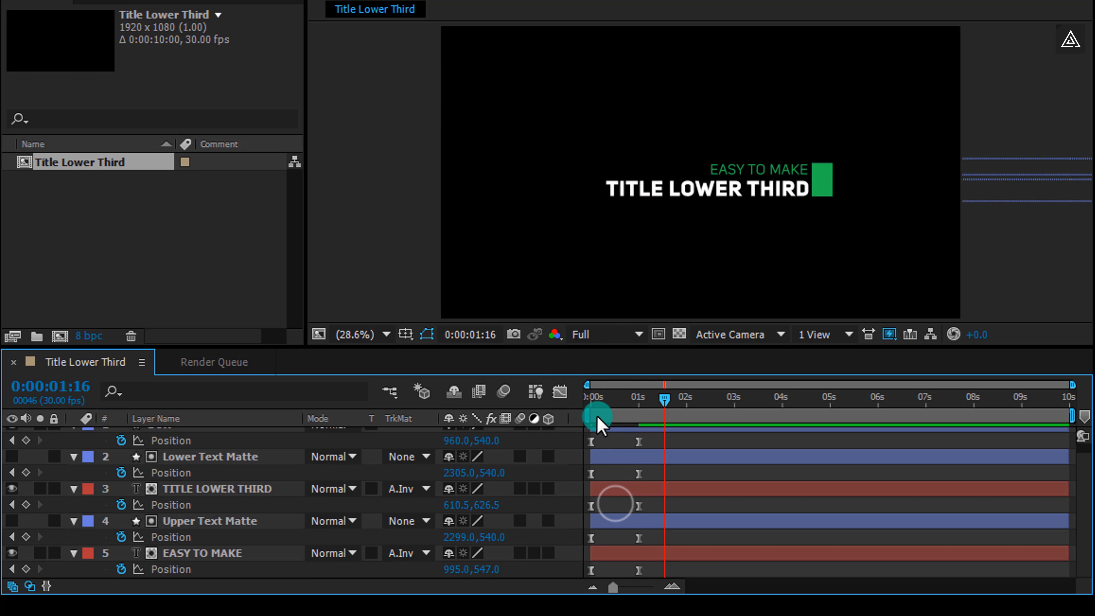
# Preview the animation from 0 seconds to check the new speed curve
pyautogui.click(584, 399)
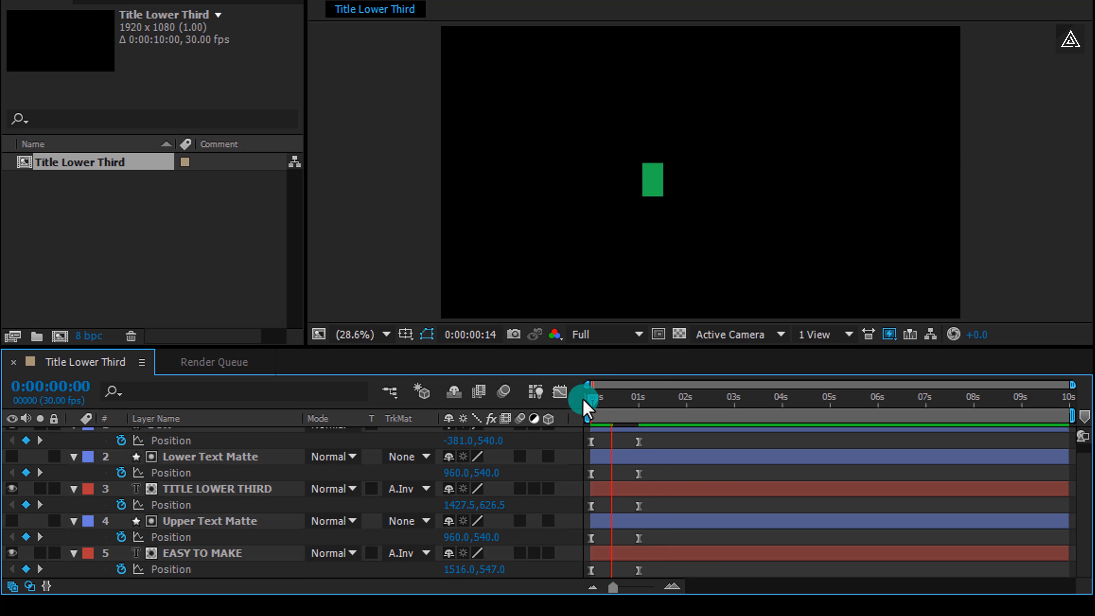
pyautogui.press('space')
pyautogui.moveTo(617, 398); pyautogui.dragTo(581, 397)
pyautogui.press('space')
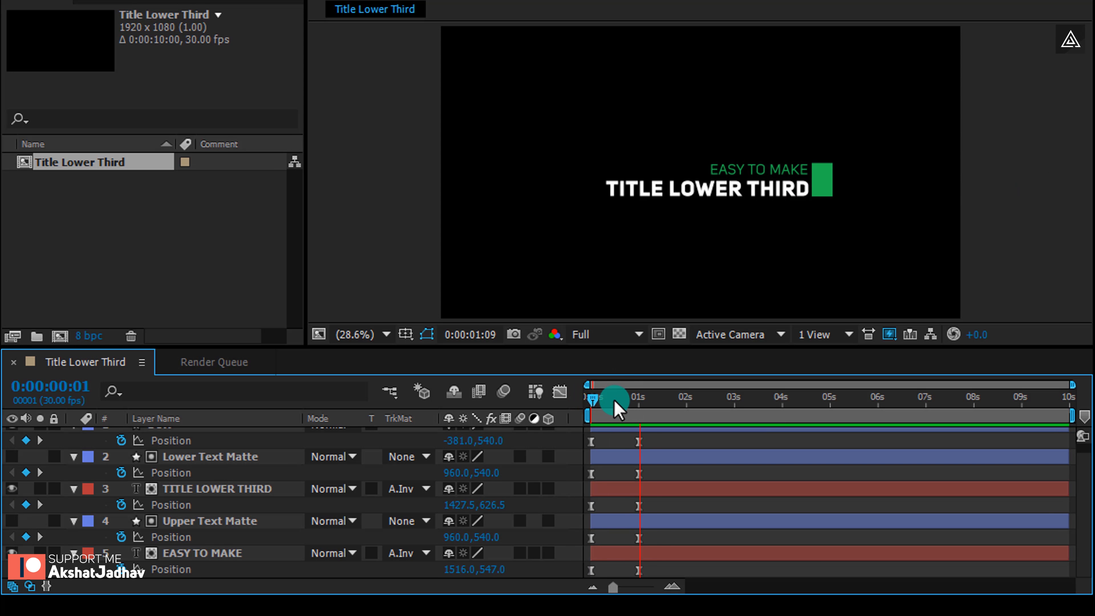
pyautogui.moveTo(617, 400); pyautogui.dragTo(580, 400)
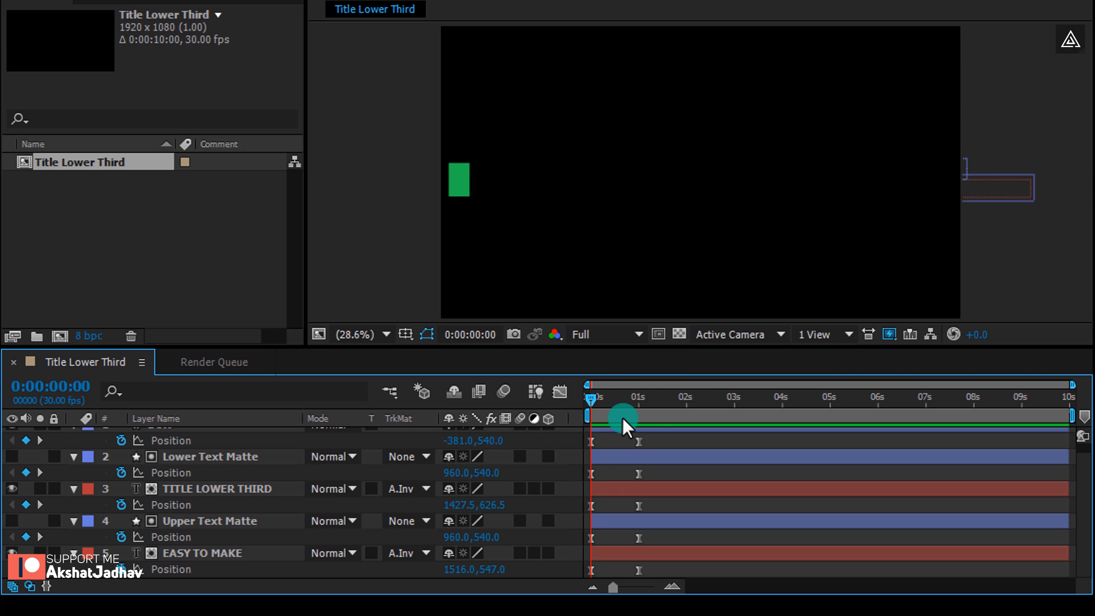
# In the Graph Editor, adjust the speed curve of all position keyframes further
pyautogui.moveTo(663, 439); pyautogui.dragTo(580, 581)
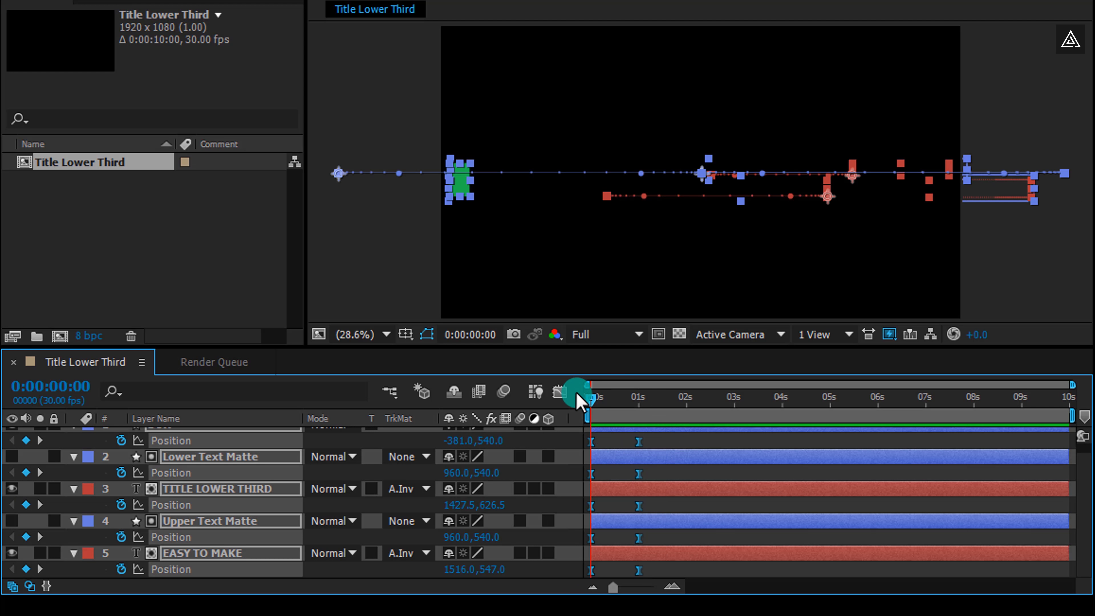
pyautogui.click(560, 391)
pyautogui.moveTo(630, 556); pyautogui.dragTo(629, 534)
pyautogui.click(560, 391)
pyautogui.click(623, 538)
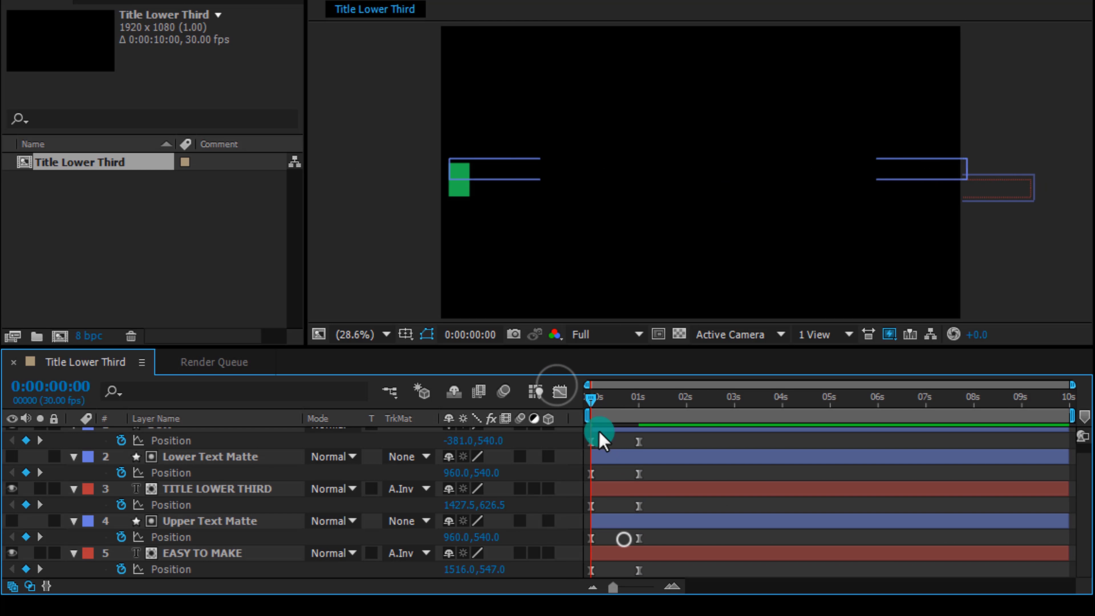
# Play and scrub through the first seconds to review the finished lower-third animation
pyautogui.press('space')
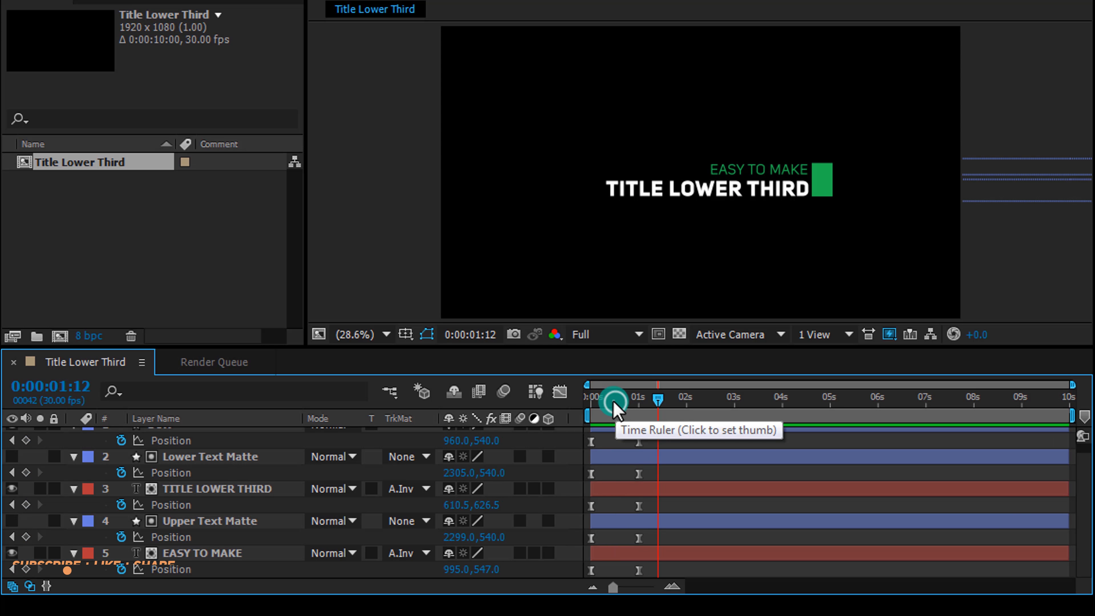
pyautogui.click(588, 399)
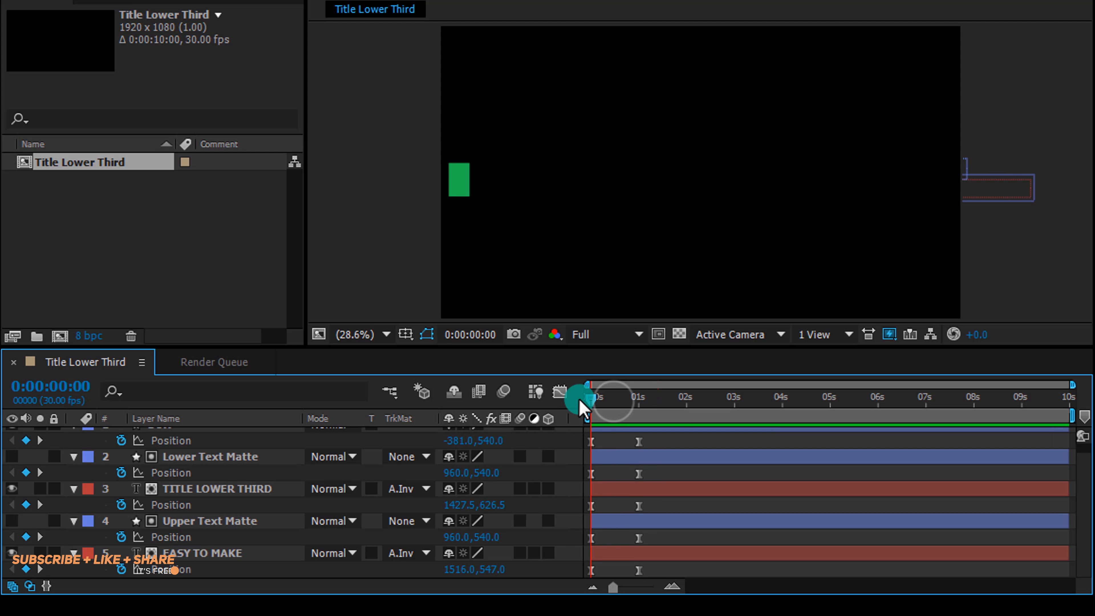
pyautogui.click(606, 401)
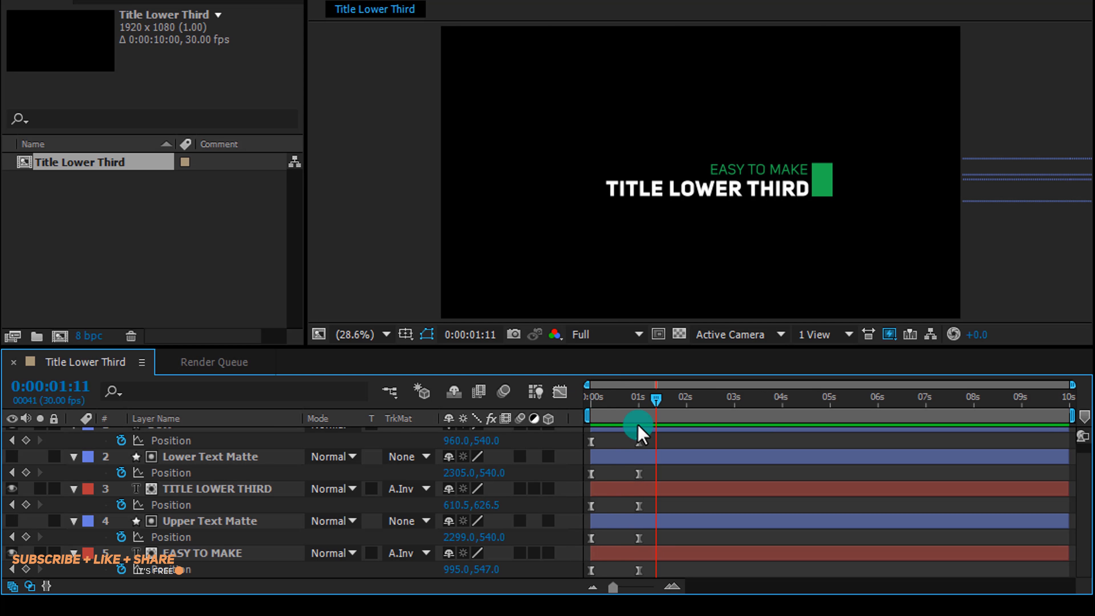
# Toggle the Graph Editor and preview the animation from the start of the composition
pyautogui.moveTo(654, 435); pyautogui.dragTo(629, 574)
pyautogui.click(560, 392)
pyautogui.moveTo(650, 523); pyautogui.dragTo(613, 539)
pyautogui.click(559, 398)
pyautogui.click(616, 536)
pyautogui.click(609, 399)
pyautogui.press('space')
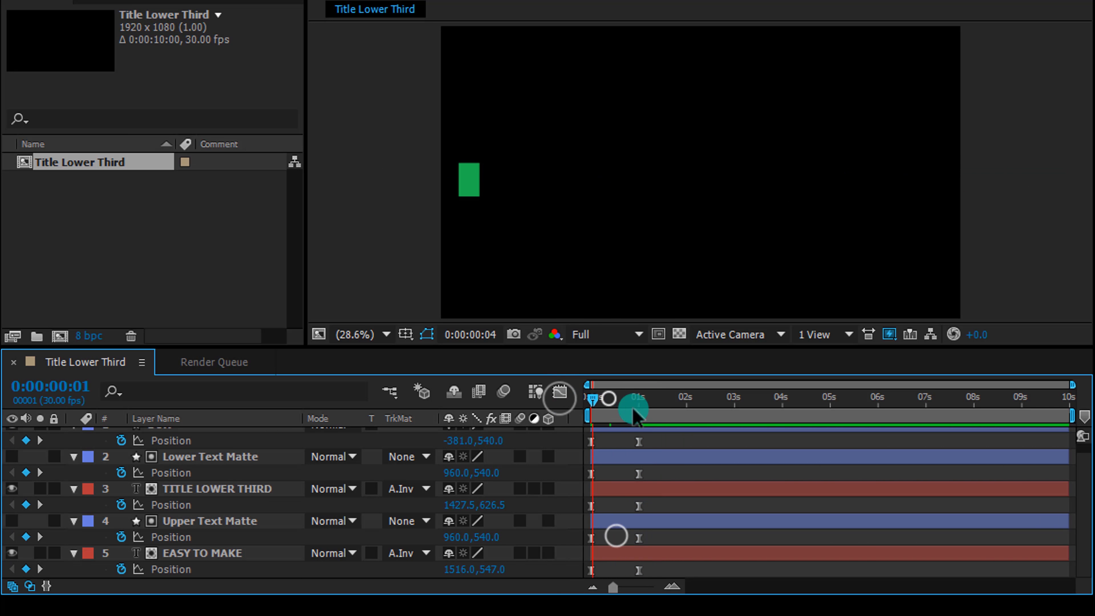
pyautogui.click(589, 404)
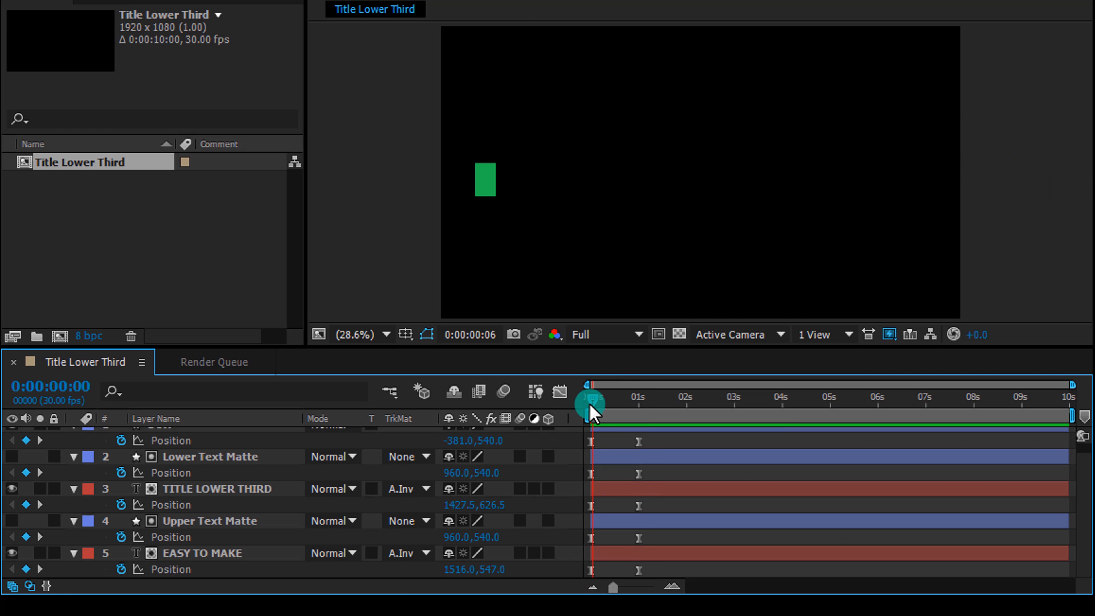
pyautogui.click(593, 408)
pyautogui.click(469, 451)
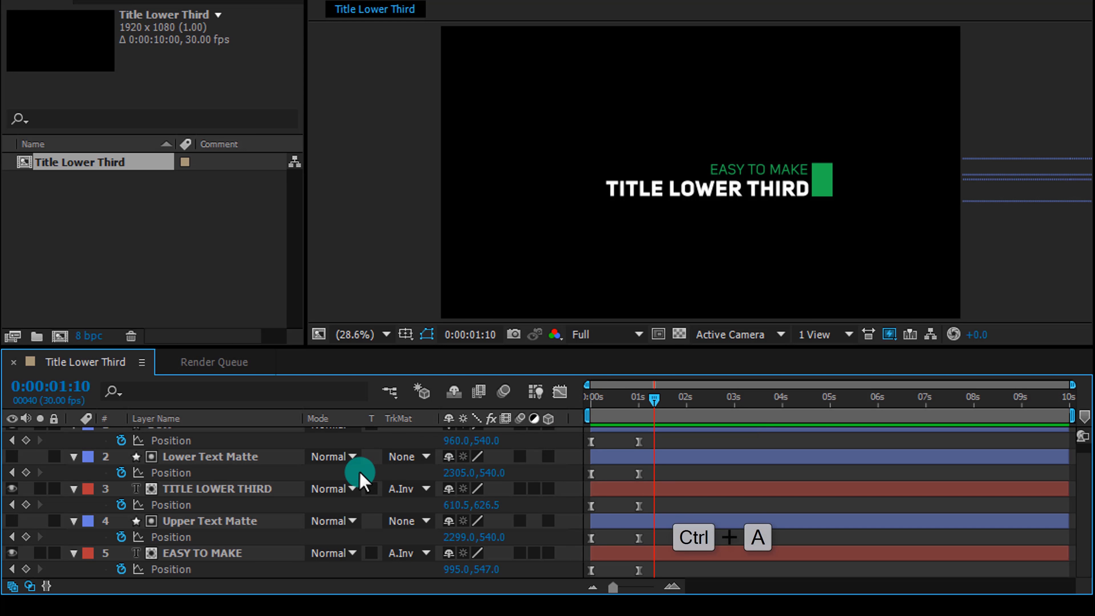
# Select all layers, reveal their keyframed properties and scrub through the timeline to check the animation
pyautogui.hotkey('ctrl', 'a')
pyautogui.press('t')
pyautogui.click(410, 507)
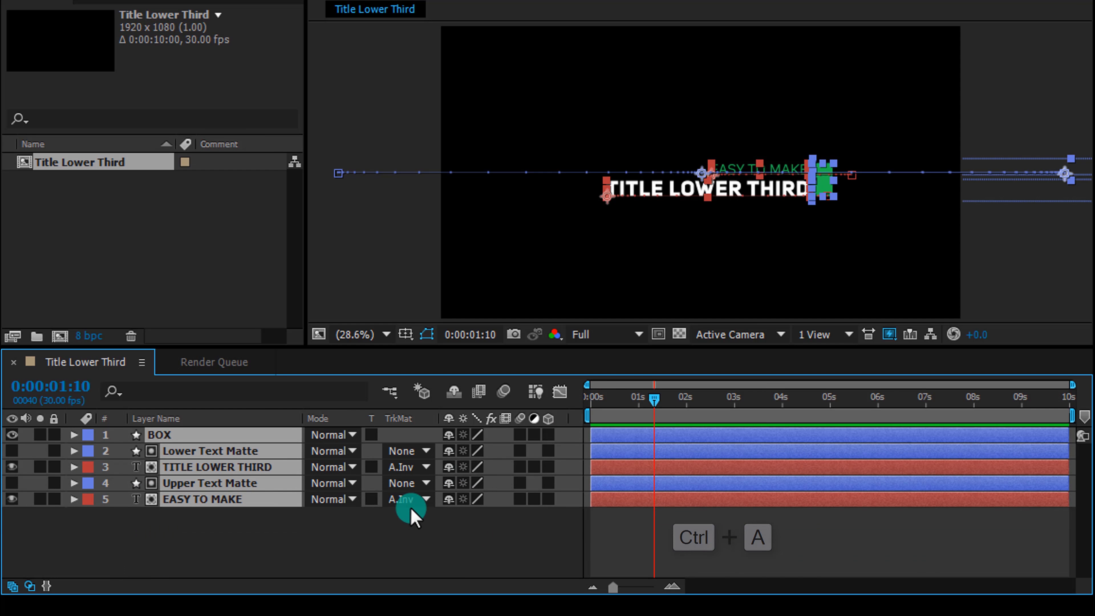
pyautogui.press('u')
pyautogui.press('u')
pyautogui.moveTo(635, 414); pyautogui.dragTo(609, 416)
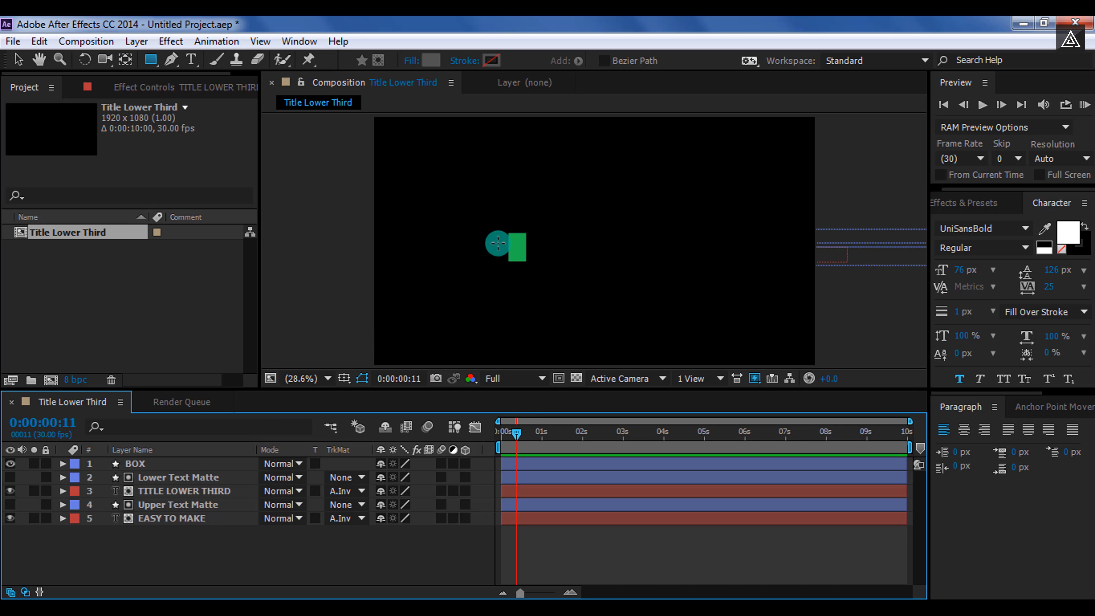
# At 0 seconds, draw a small rectangle shape over the green box
pyautogui.moveTo(513, 432); pyautogui.dragTo(501, 433)
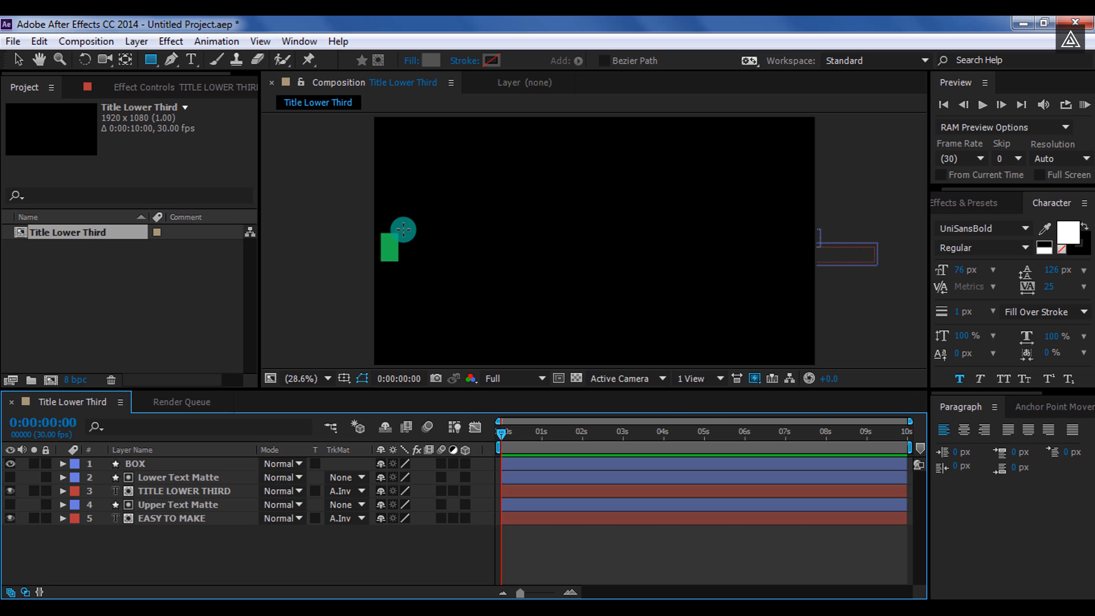
pyautogui.moveTo(401, 231); pyautogui.dragTo(399, 234)
pyautogui.moveTo(375, 258); pyautogui.dragTo(374, 266)
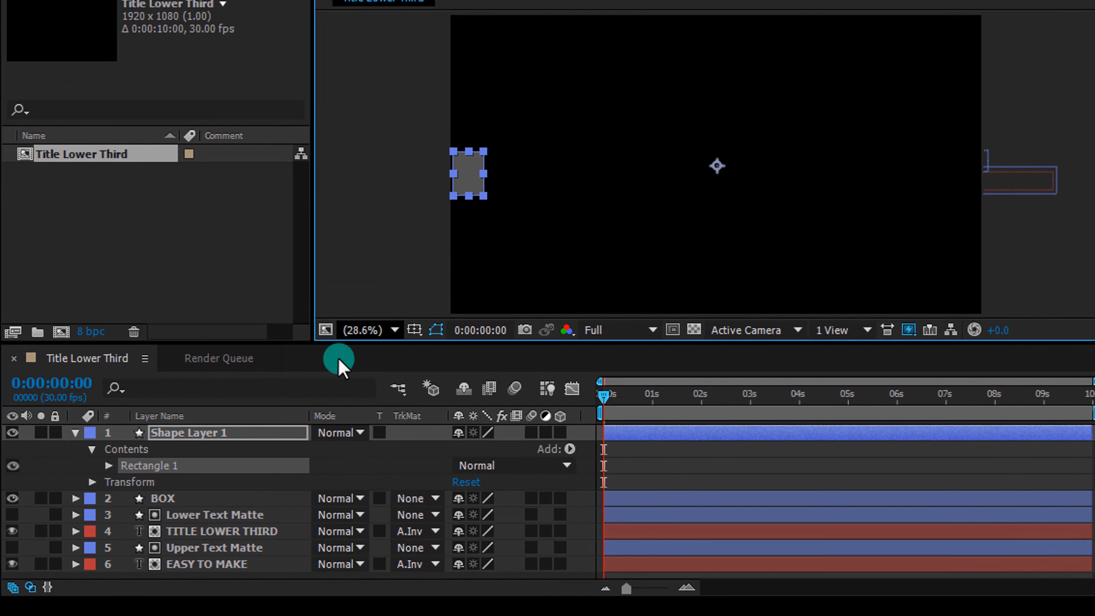
# Rename the new shape layer to Box Matte and collapse its properties
pyautogui.click(195, 463)
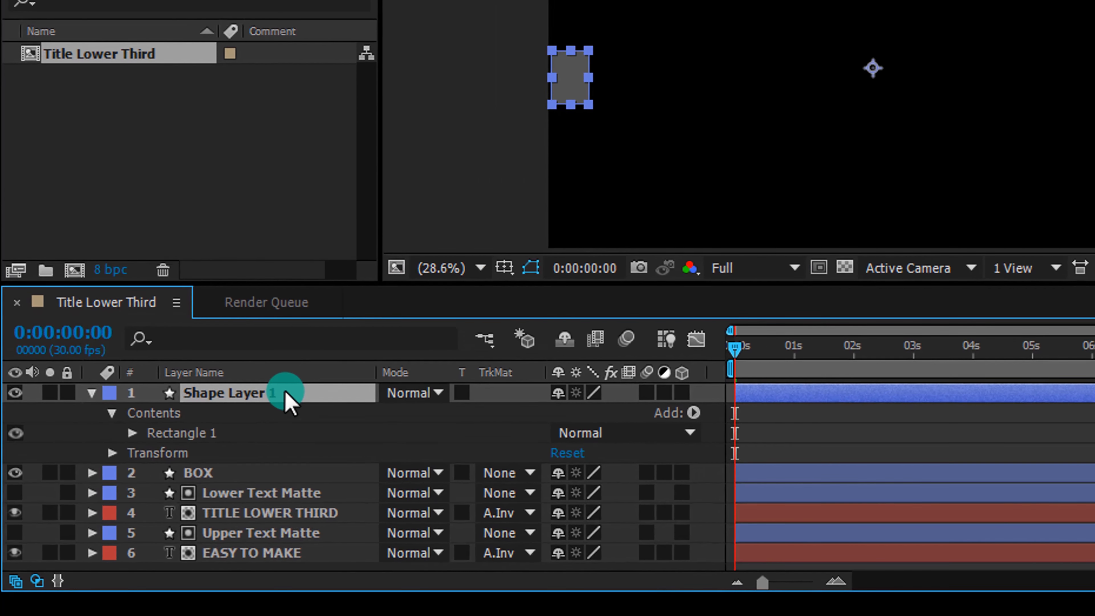
pyautogui.press('Return')
pyautogui.write('Box <')
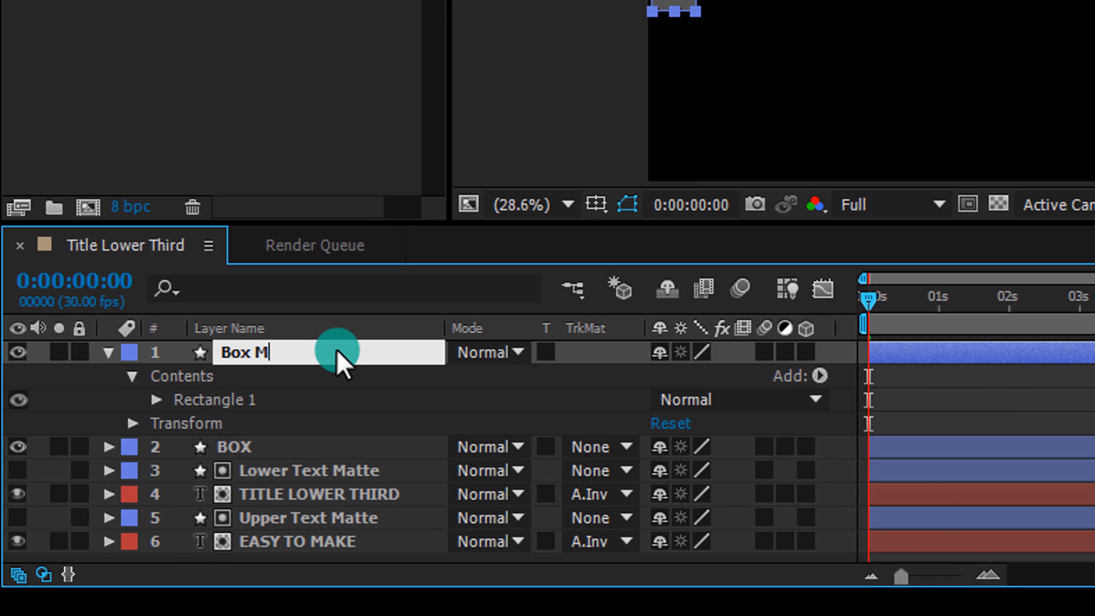
pyautogui.write('atte')
pyautogui.press('Return')
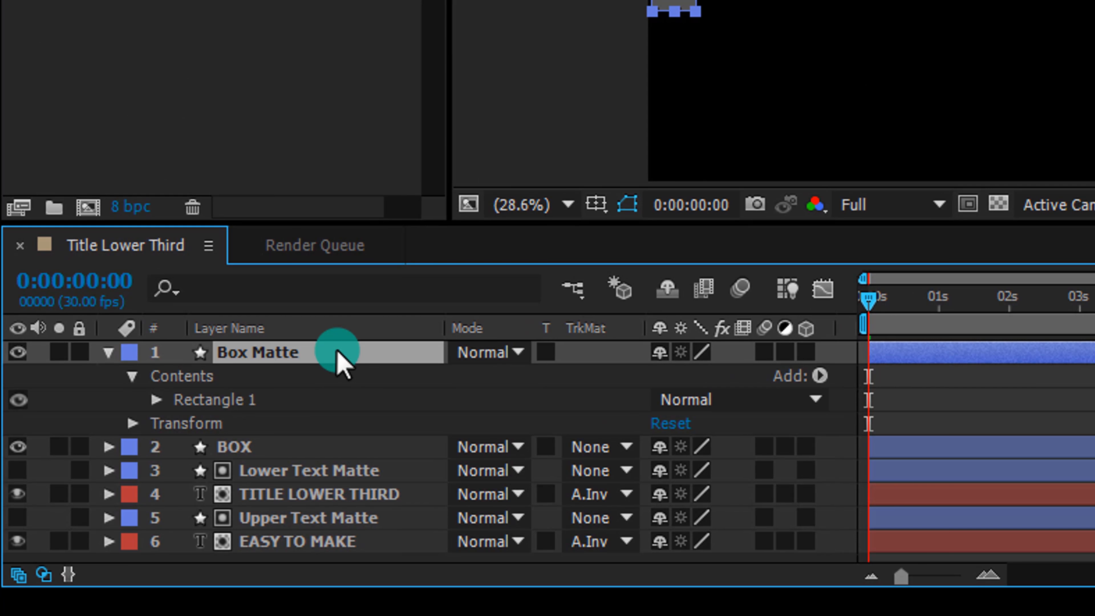
pyautogui.click(109, 351)
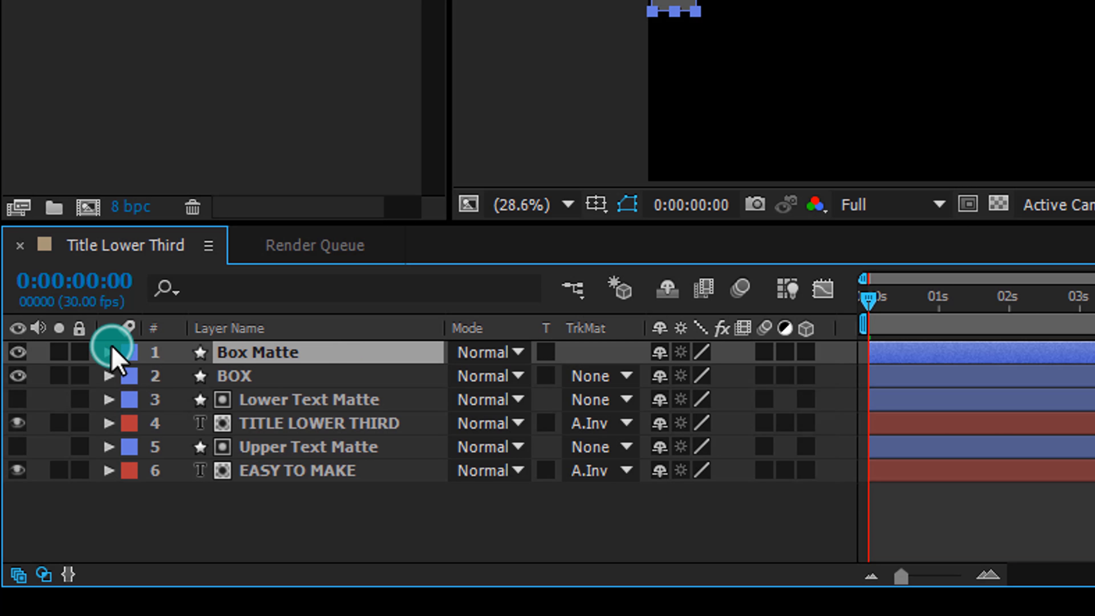
# Set the BOX layer's track matte to Alpha Inverted Matte using the Box Matte layer
pyautogui.click(594, 375)
pyautogui.click(650, 478)
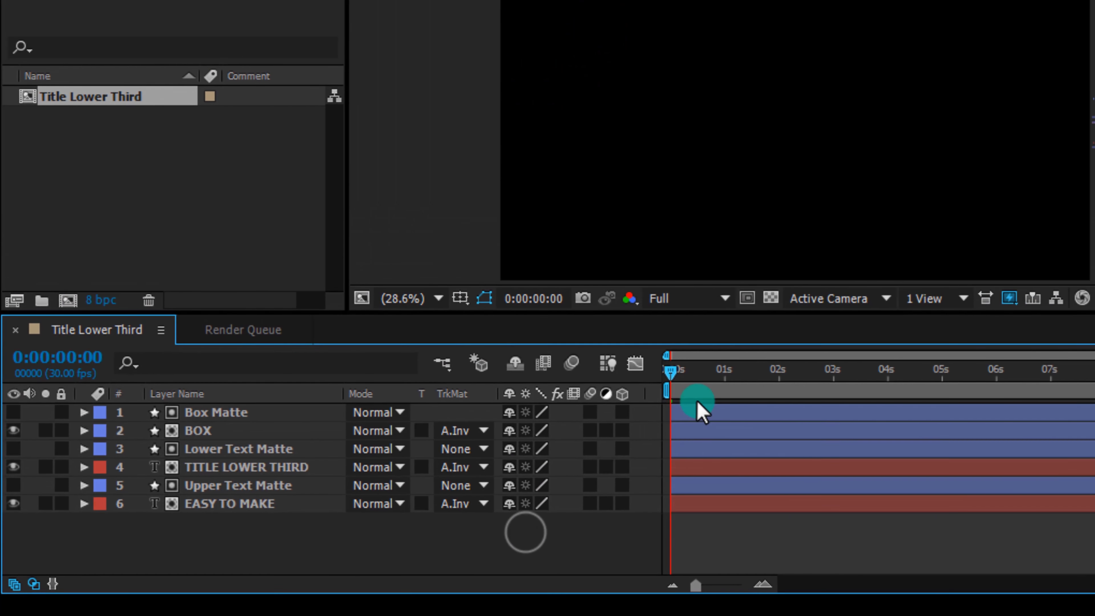
pyautogui.moveTo(698, 403); pyautogui.dragTo(743, 382)
pyautogui.moveTo(559, 446); pyautogui.dragTo(563, 440)
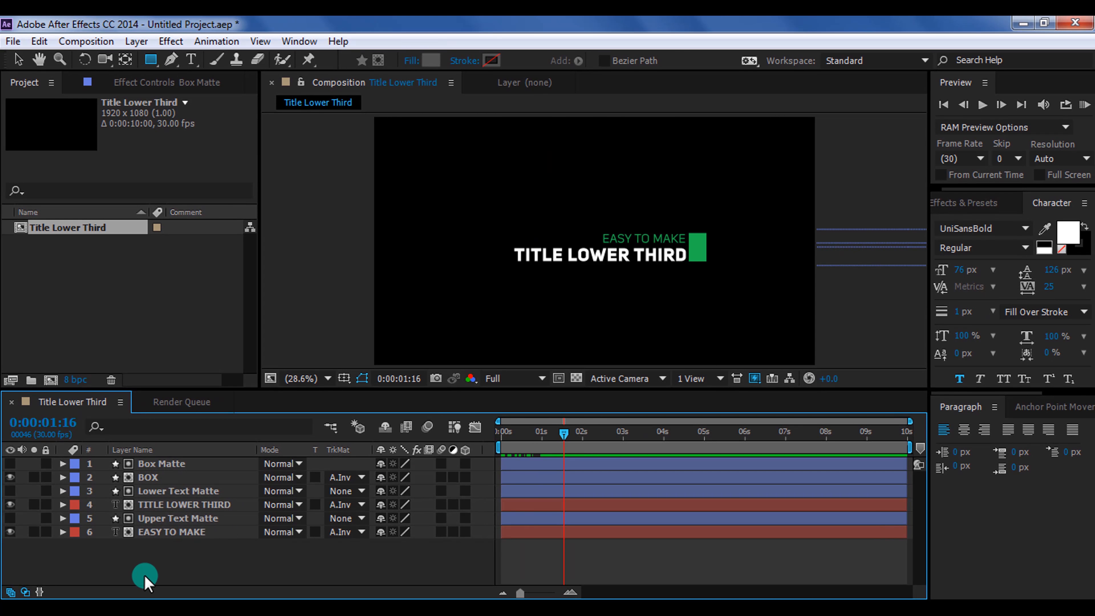
# Copy the position keyframes of BOX and Lower Text Matte and paste them at 0:00:02:17
pyautogui.moveTo(147, 576); pyautogui.dragTo(163, 521)
pyautogui.moveTo(174, 484); pyautogui.dragTo(179, 464)
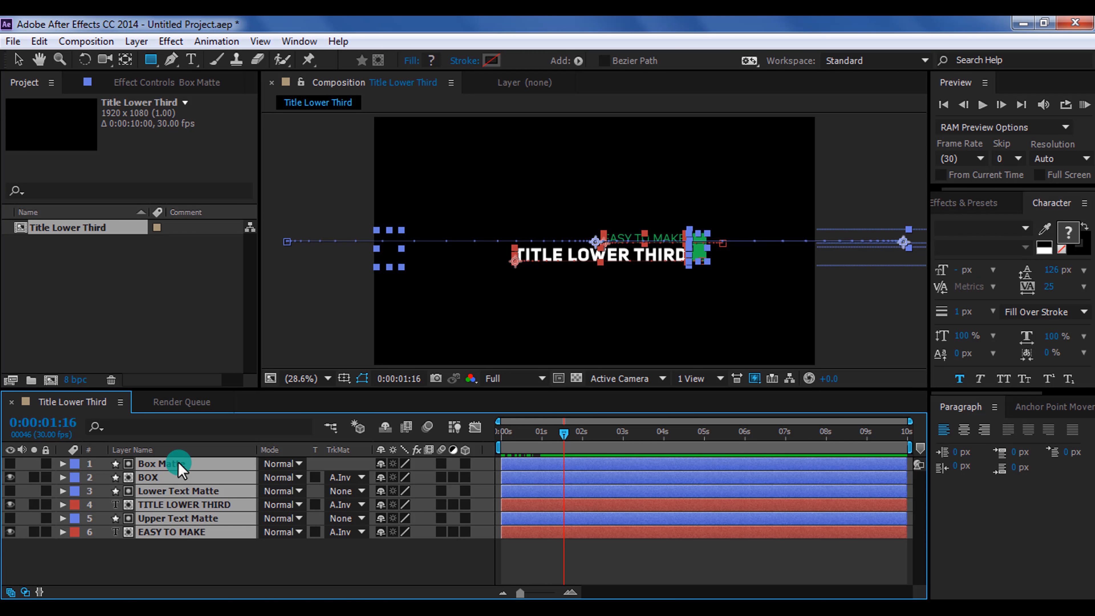
pyautogui.press('u')
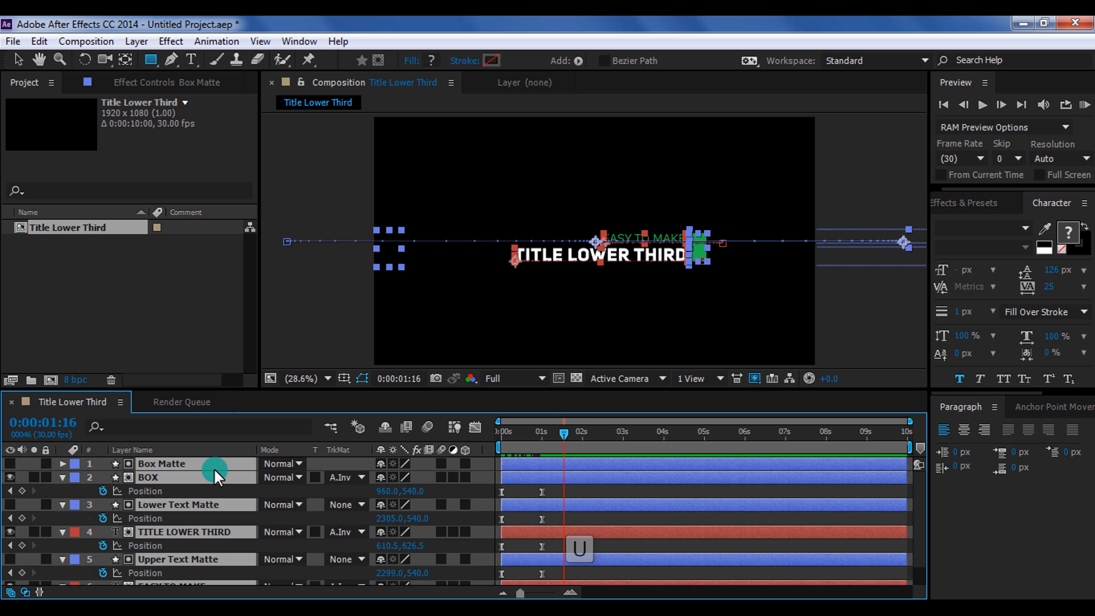
pyautogui.click(279, 516)
pyautogui.moveTo(413, 389); pyautogui.dragTo(425, 339)
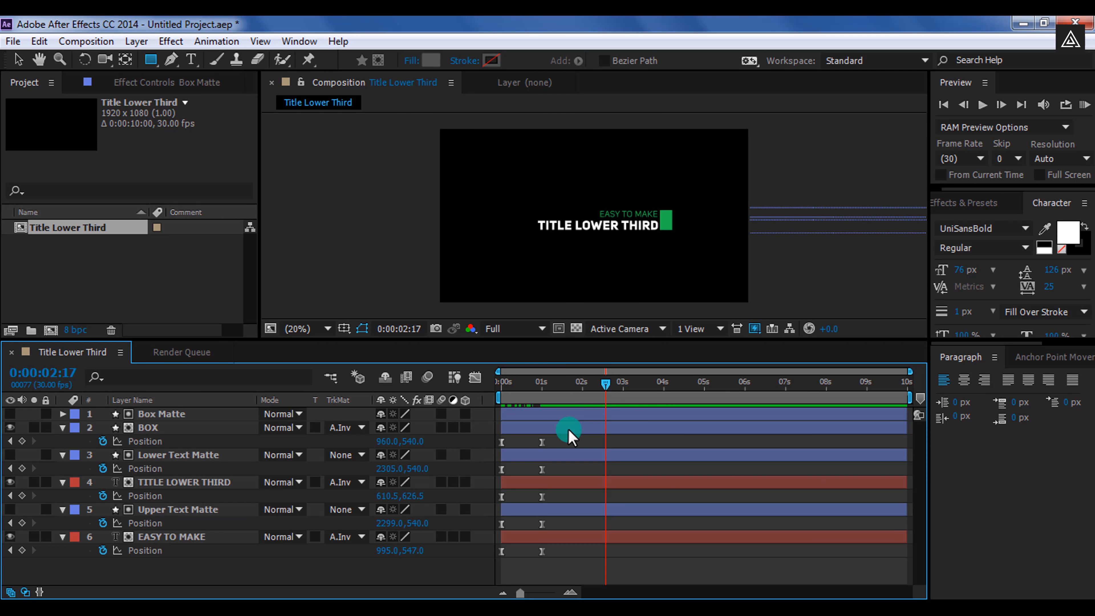
pyautogui.moveTo(558, 441); pyautogui.dragTo(504, 449)
pyautogui.hotkey('ctrl', 'c')
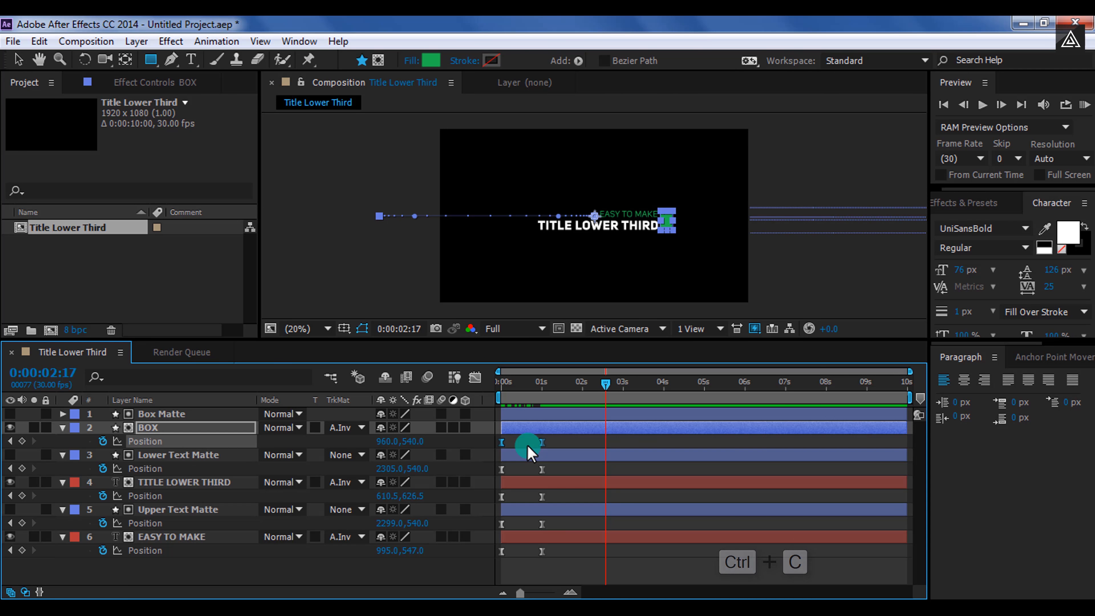
pyautogui.hotkey('ctrl', 'v')
pyautogui.moveTo(568, 463); pyautogui.dragTo(498, 479)
pyautogui.hotkey('ctrl', 'c')
pyautogui.hotkey('ctrl', 'v')
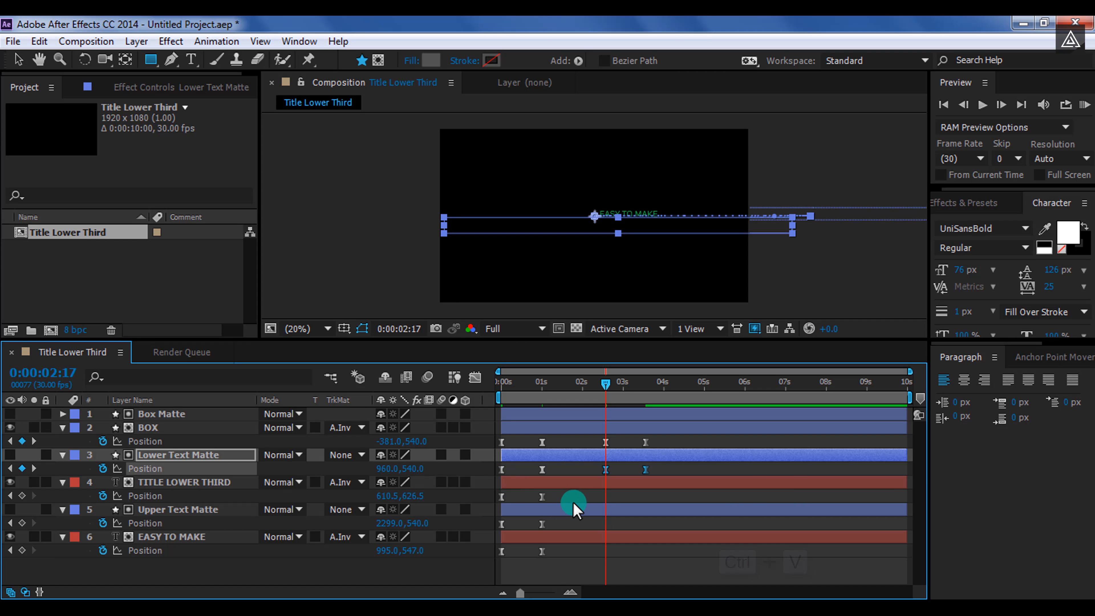
# Copy the position keyframes of TITLE LOWER THIRD, Upper Text Matte and EASY TO MAKE and paste them at 0:00:02:17
pyautogui.moveTo(571, 499); pyautogui.dragTo(498, 501)
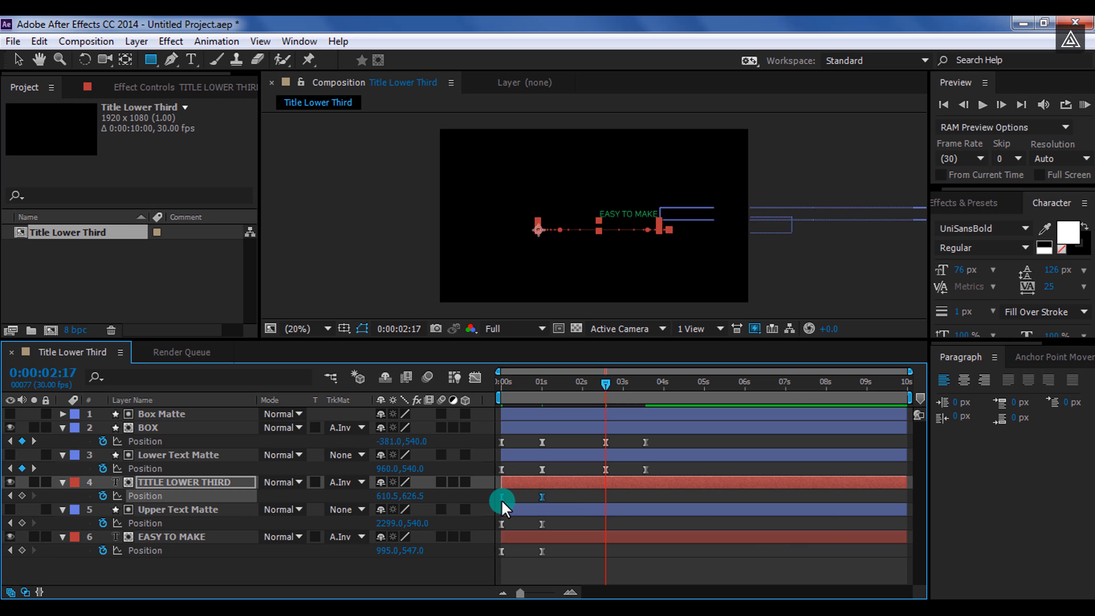
pyautogui.hotkey('ctrl', 'c')
pyautogui.hotkey('ctrl', 'v')
pyautogui.moveTo(565, 516); pyautogui.dragTo(497, 524)
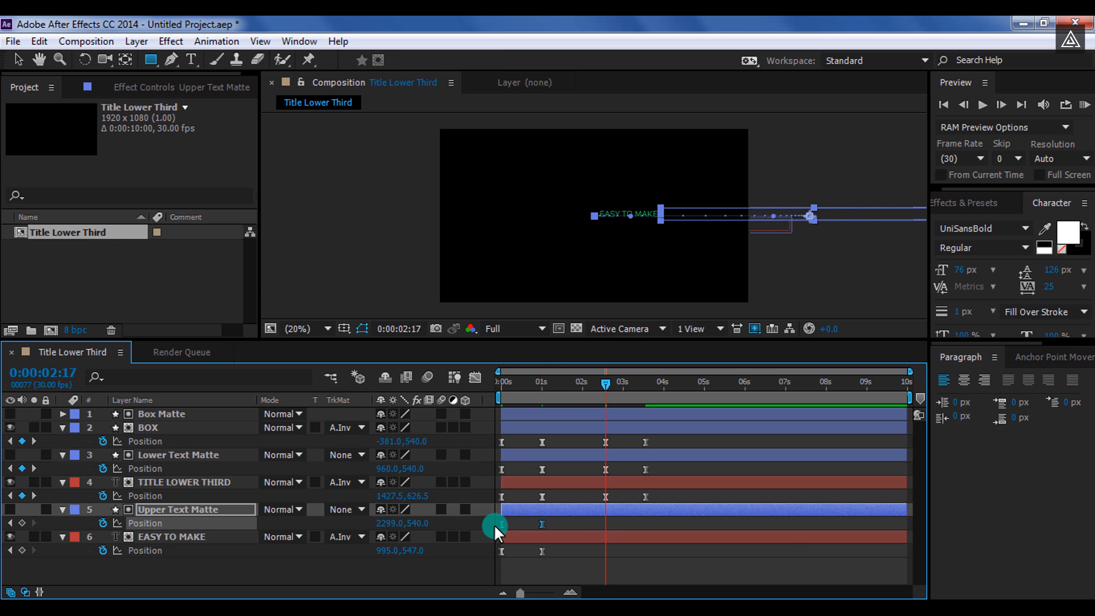
pyautogui.hotkey('ctrl', 'c')
pyautogui.hotkey('ctrl', 'v')
pyautogui.moveTo(562, 542); pyautogui.dragTo(490, 553)
pyautogui.hotkey('ctrl', 'c')
pyautogui.hotkey('ctrl', 'v')
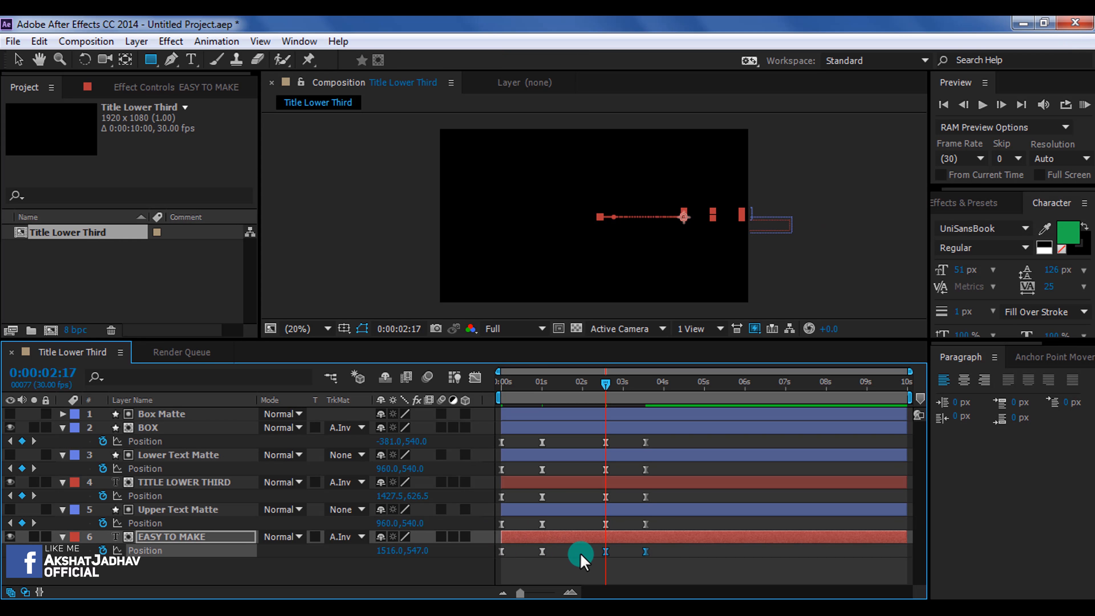
# Select all pasted keyframes and apply Time-Reverse Keyframes so the elements animate back out
pyautogui.click(587, 563)
pyautogui.moveTo(594, 441); pyautogui.dragTo(655, 563)
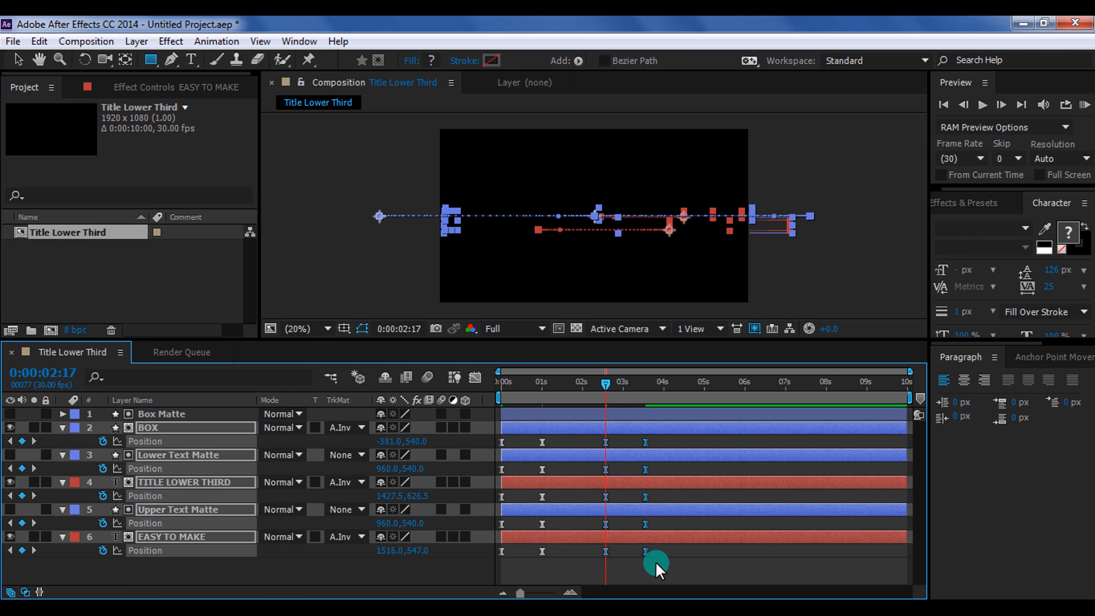
pyautogui.rightClick(606, 552)
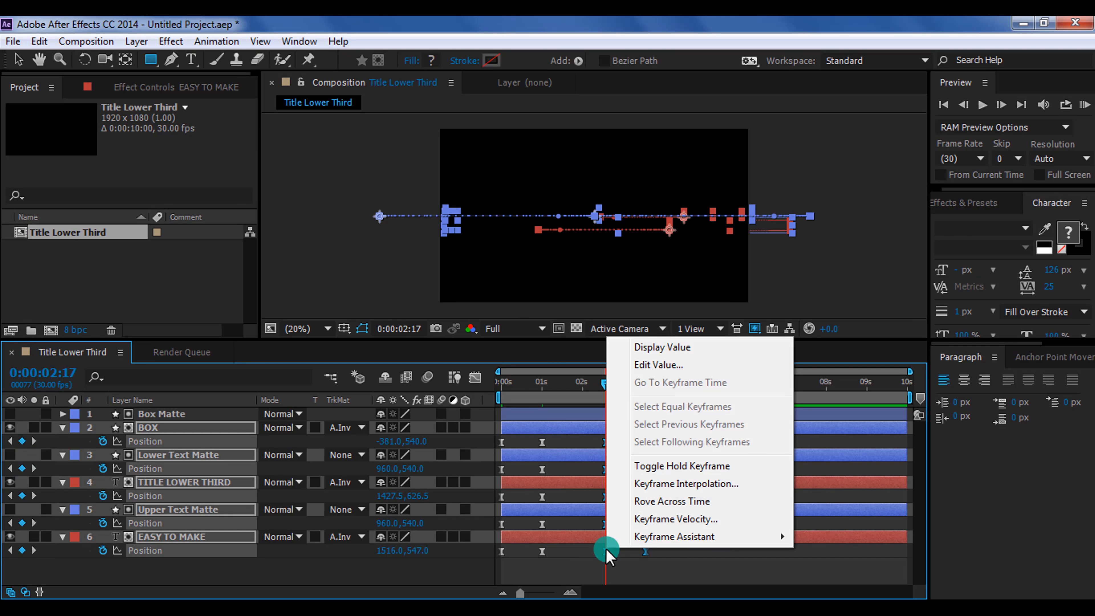
pyautogui.moveTo(618, 538)
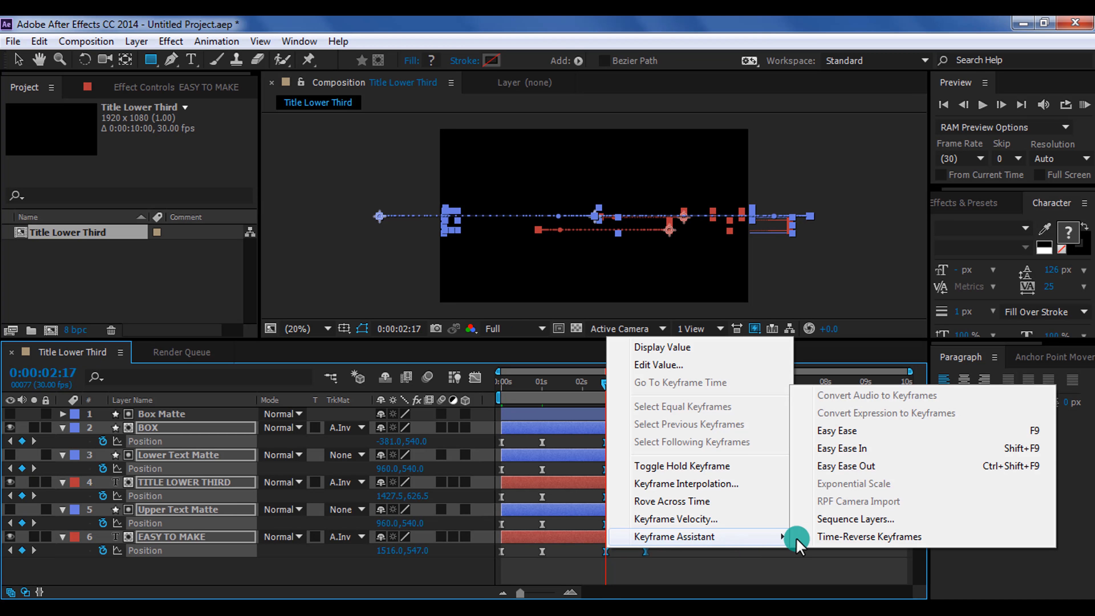
pyautogui.click(830, 536)
pyautogui.click(733, 576)
# Set the work area end at 0:00:03:20 and preview the animation from the start
pyautogui.moveTo(634, 390); pyautogui.dragTo(650, 389)
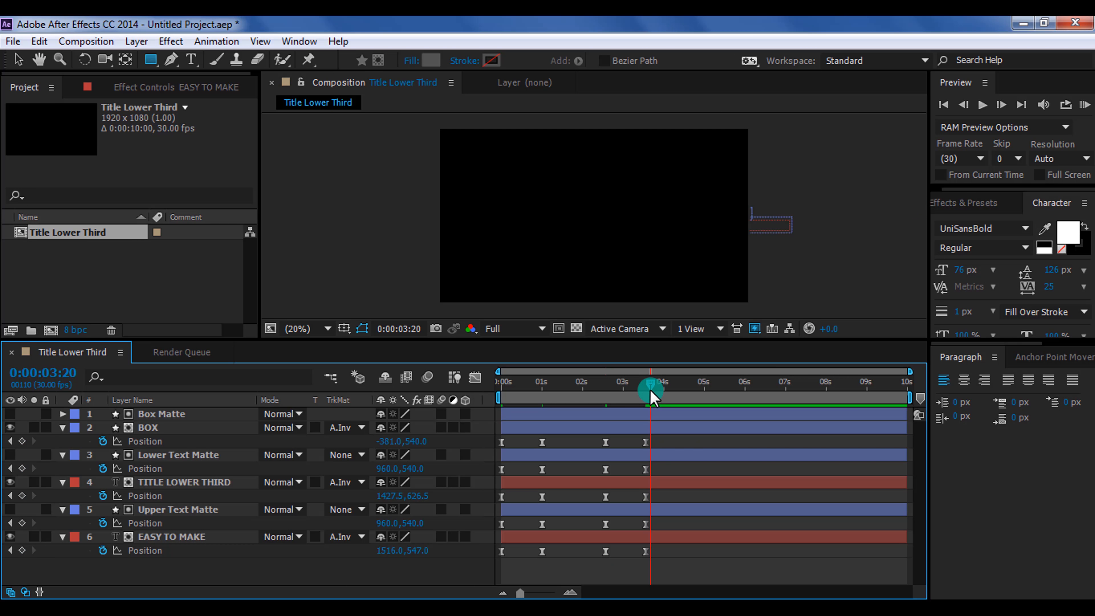
pyautogui.press('n')
pyautogui.moveTo(651, 386); pyautogui.dragTo(632, 385)
pyautogui.press('space')
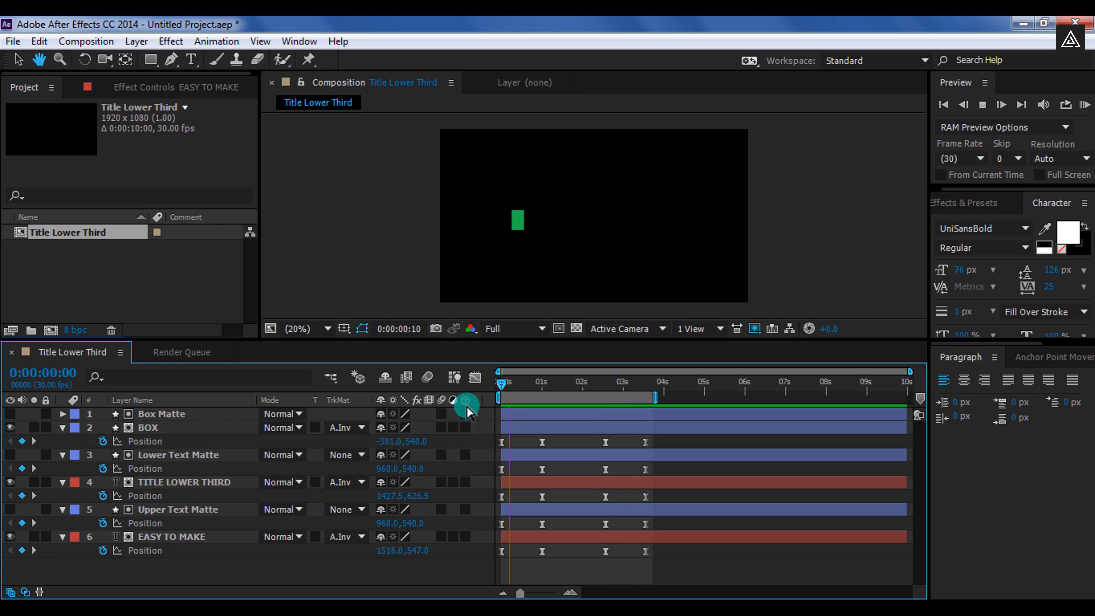
pyautogui.click(517, 389)
pyautogui.moveTo(519, 390)
pyautogui.mouseDown()
pyautogui.moveTo(581, 390)
pyautogui.moveTo(502, 391)
pyautogui.mouseUp()
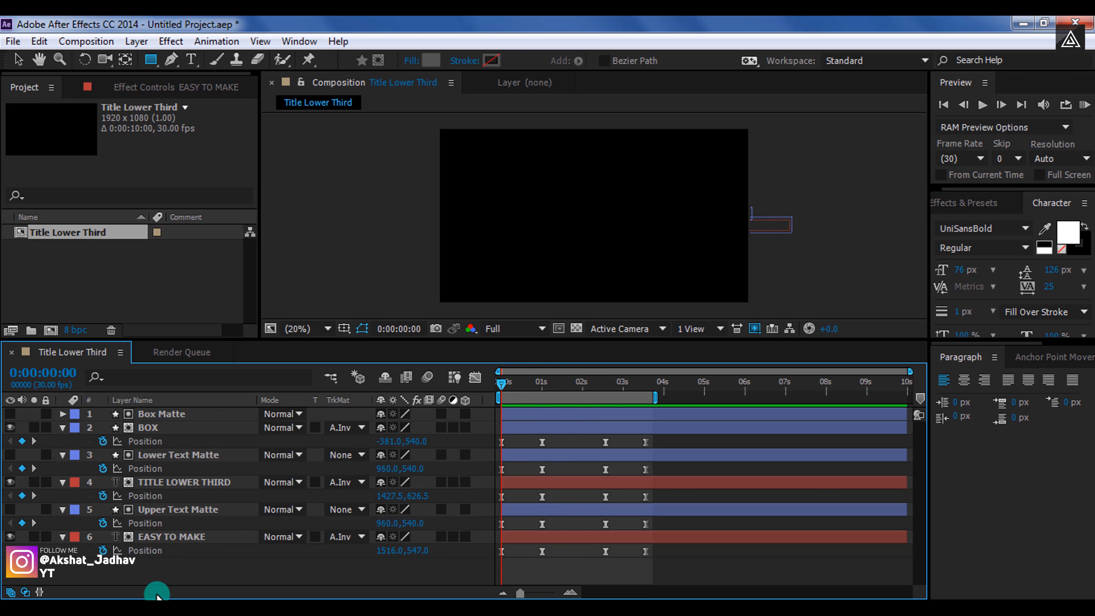
# Enable motion blur on all six layers and for the composition
pyautogui.click(192, 537)
pyautogui.keyDown('shift'); pyautogui.click(211, 415); pyautogui.keyUp('shift')
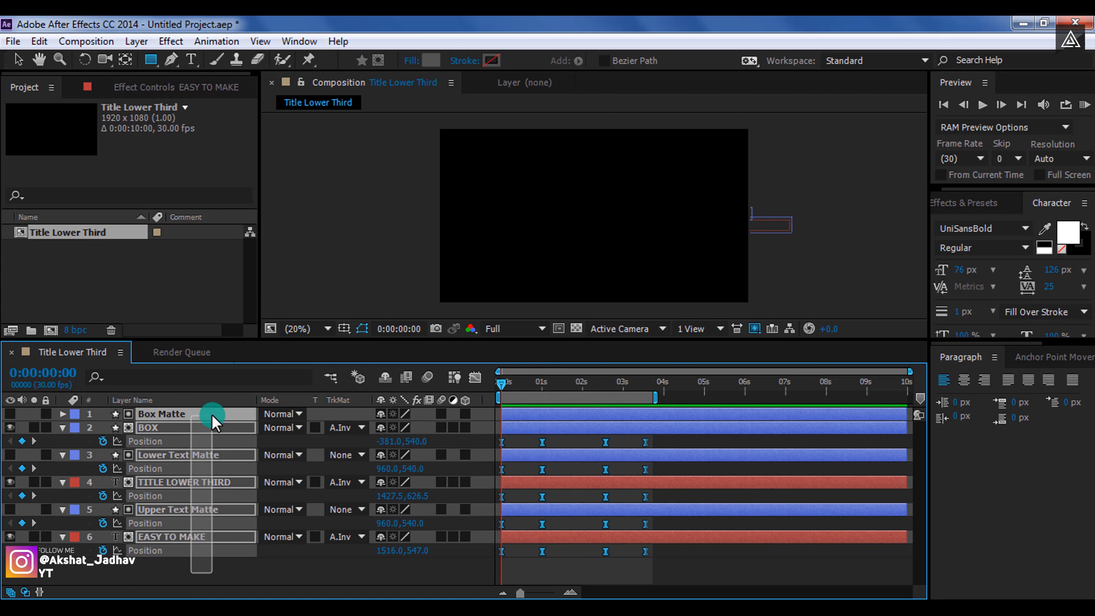
pyautogui.press('u')
pyautogui.click(240, 533)
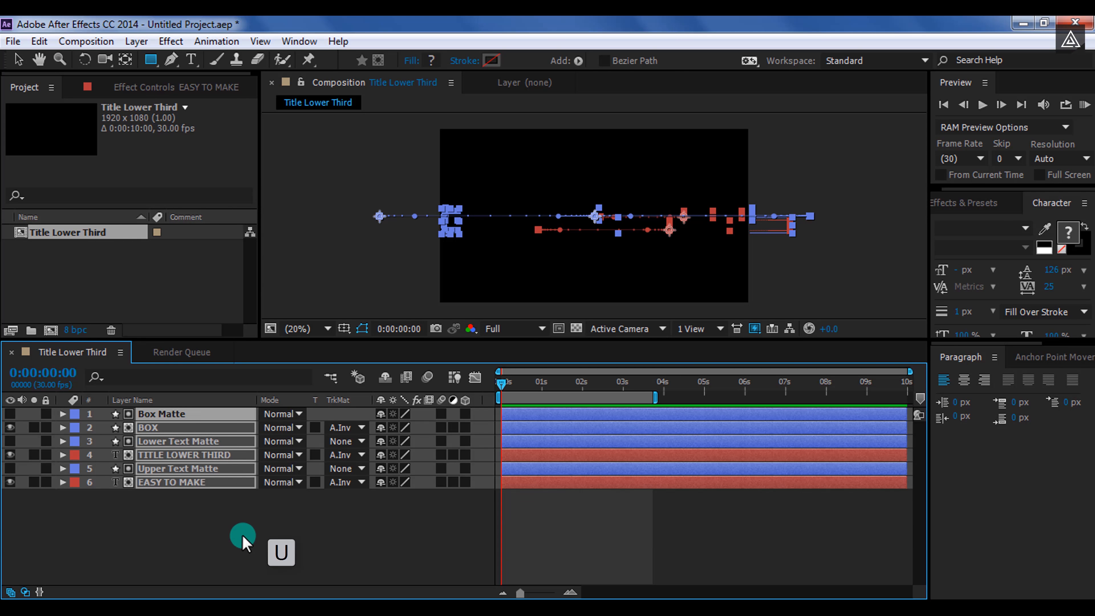
pyautogui.moveTo(401, 340); pyautogui.dragTo(403, 416)
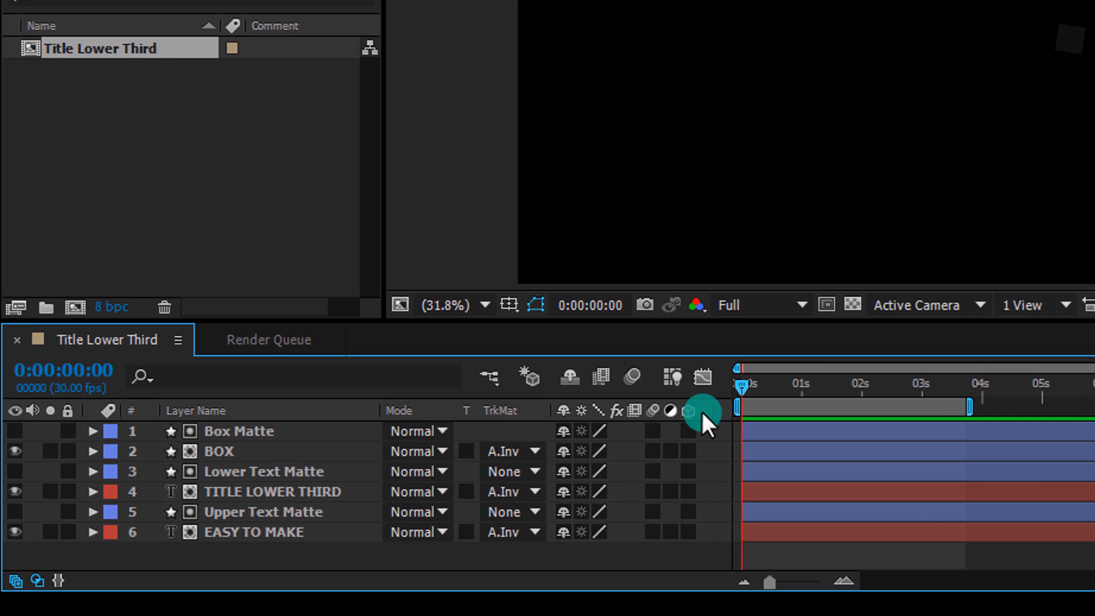
pyautogui.rightClick(704, 414)
pyautogui.click(733, 487)
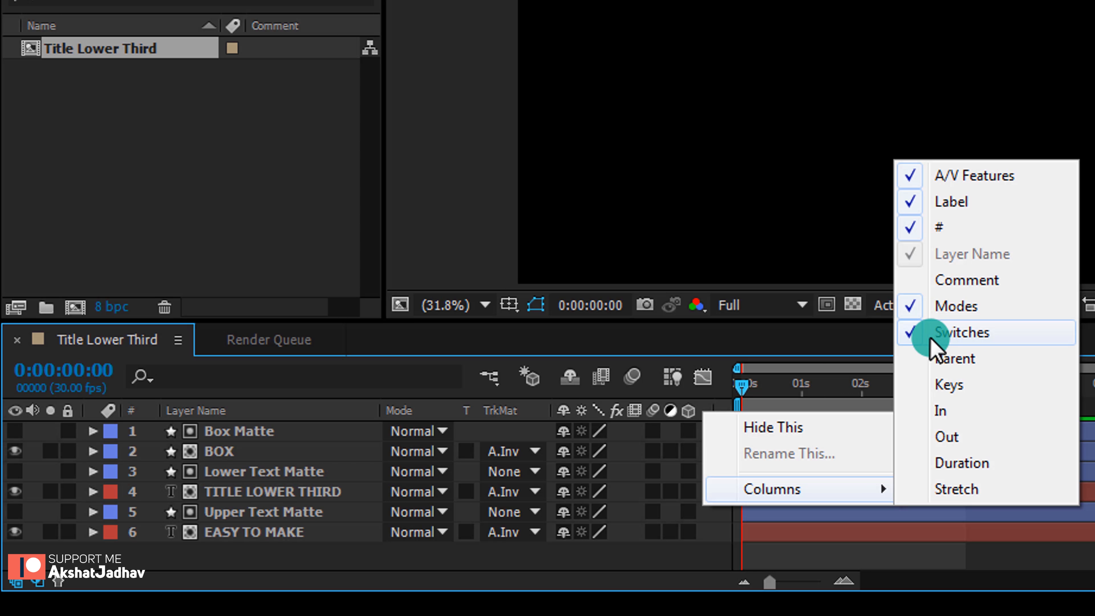
pyautogui.click(555, 431)
pyautogui.click(652, 431)
pyautogui.moveTo(654, 427)
pyautogui.mouseDown()
pyautogui.moveTo(658, 533)
pyautogui.moveTo(656, 434)
pyautogui.mouseUp()
pyautogui.click(632, 377)
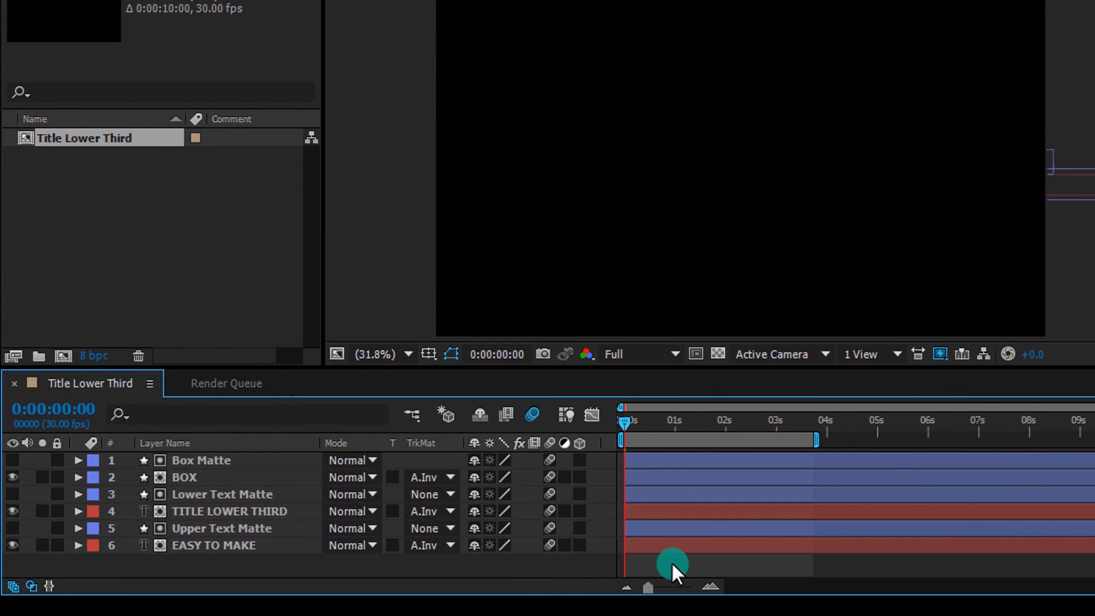
# Play and scrub through the work area to review the final lower-third animation
pyautogui.press('space')
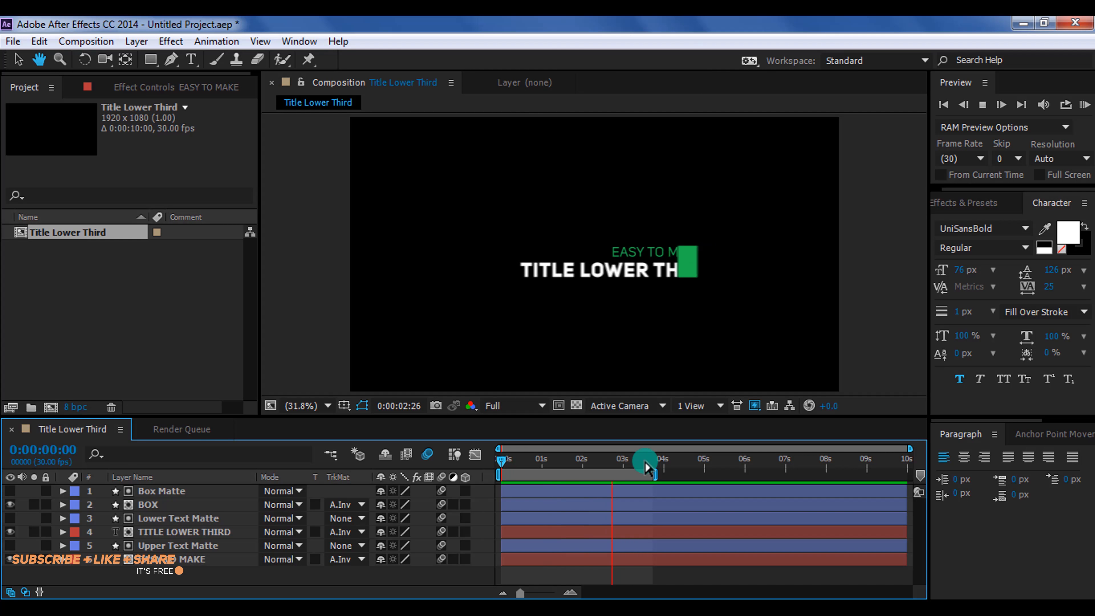
pyautogui.click(645, 461)
pyautogui.press('q')
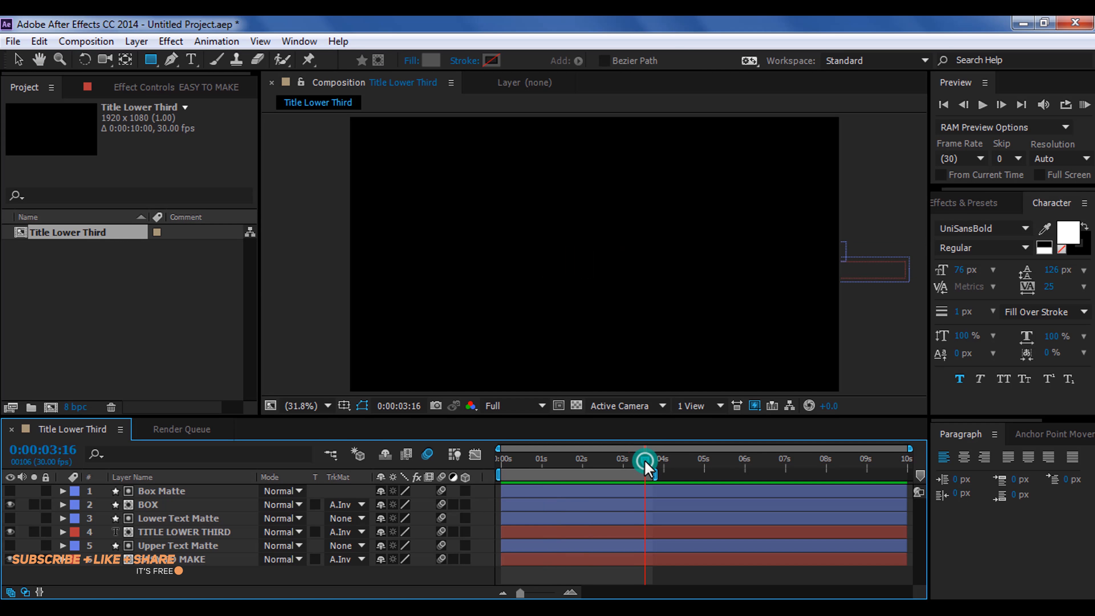
pyautogui.moveTo(645, 461); pyautogui.dragTo(581, 466)
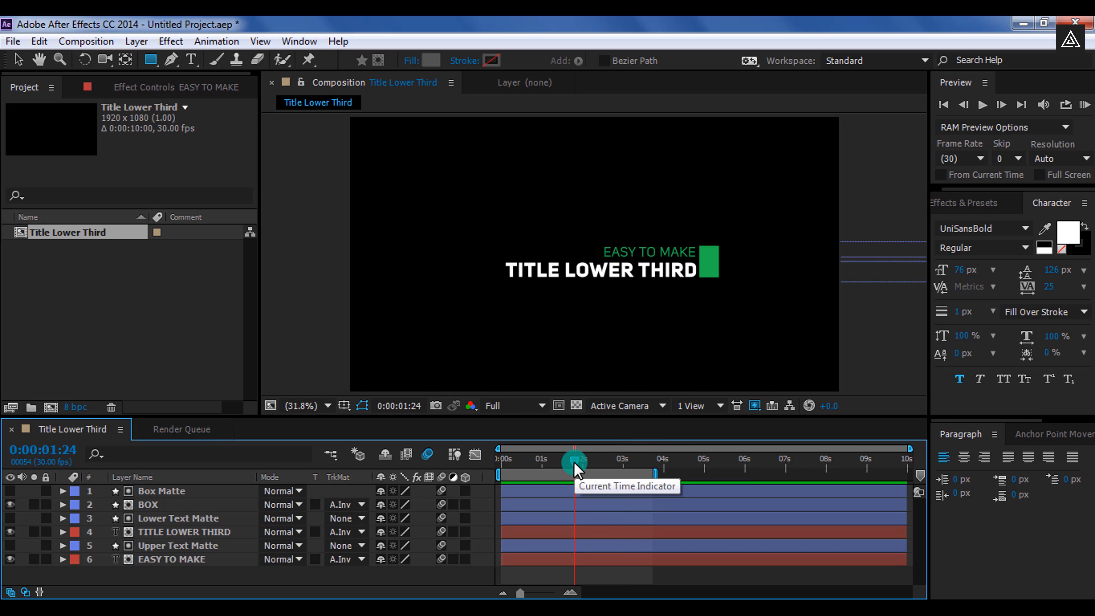